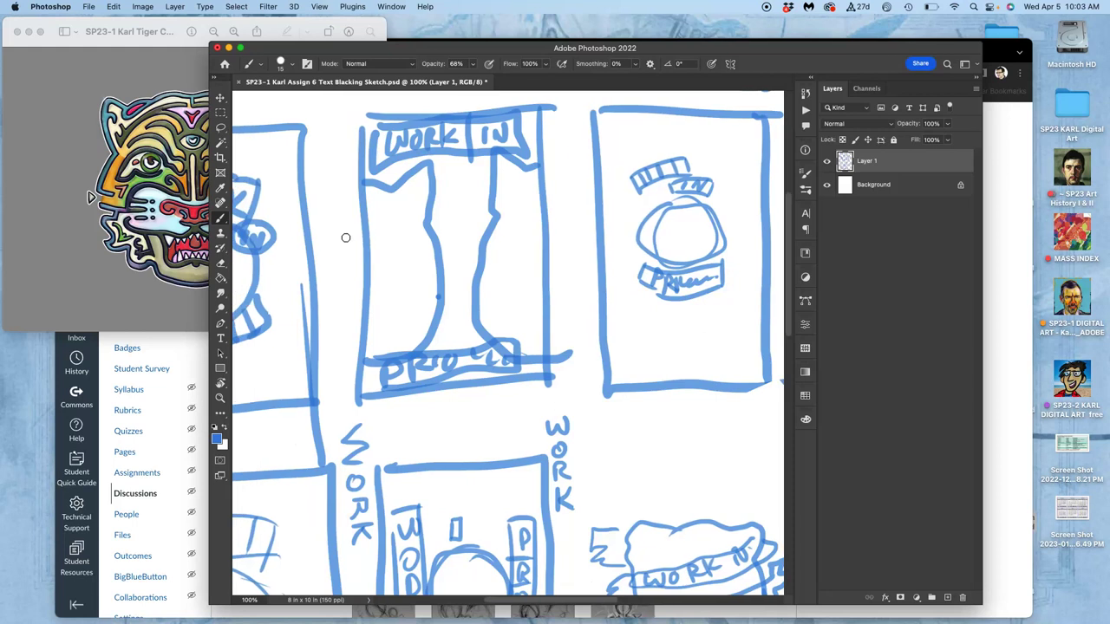
# Step: Set the foreground colour to red for the brush
pyautogui.scroll(-1, 345, 236)
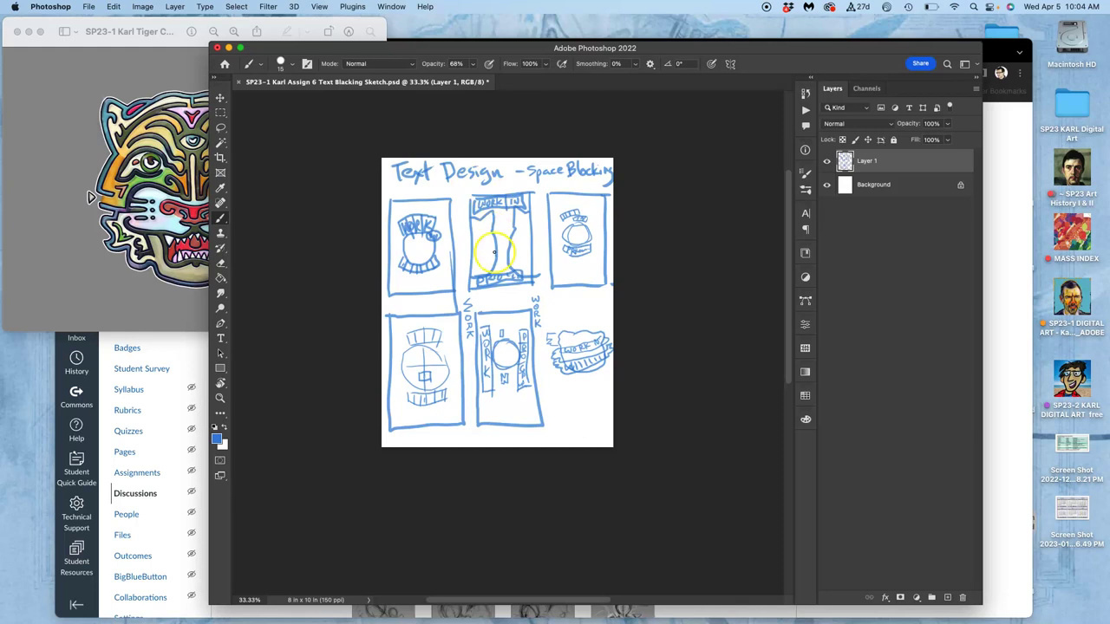
pyautogui.hscroll(3, 495, 253)
pyautogui.scroll(-1, 494, 252)
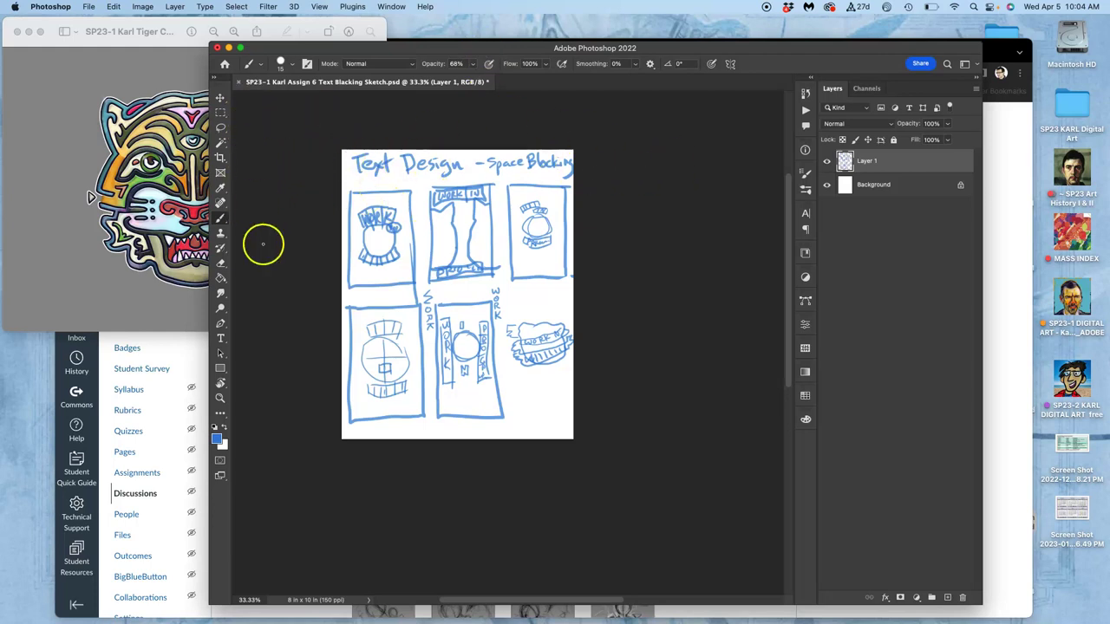
pyautogui.click(217, 439)
pyautogui.moveTo(698, 417); pyautogui.dragTo(674, 374)
pyautogui.click(675, 374)
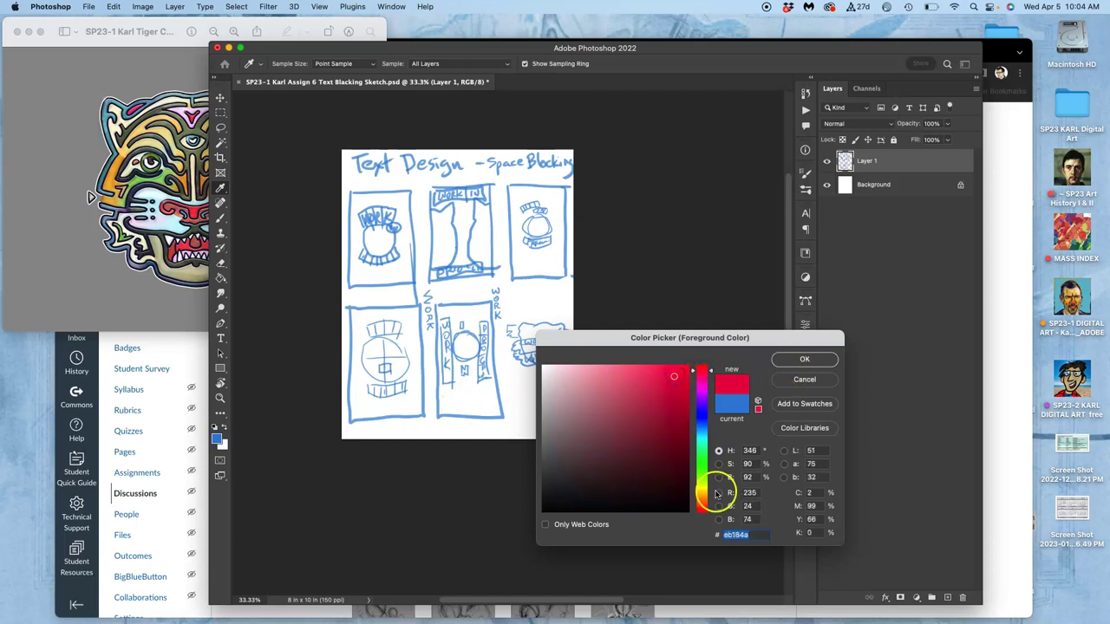
pyautogui.click(804, 359)
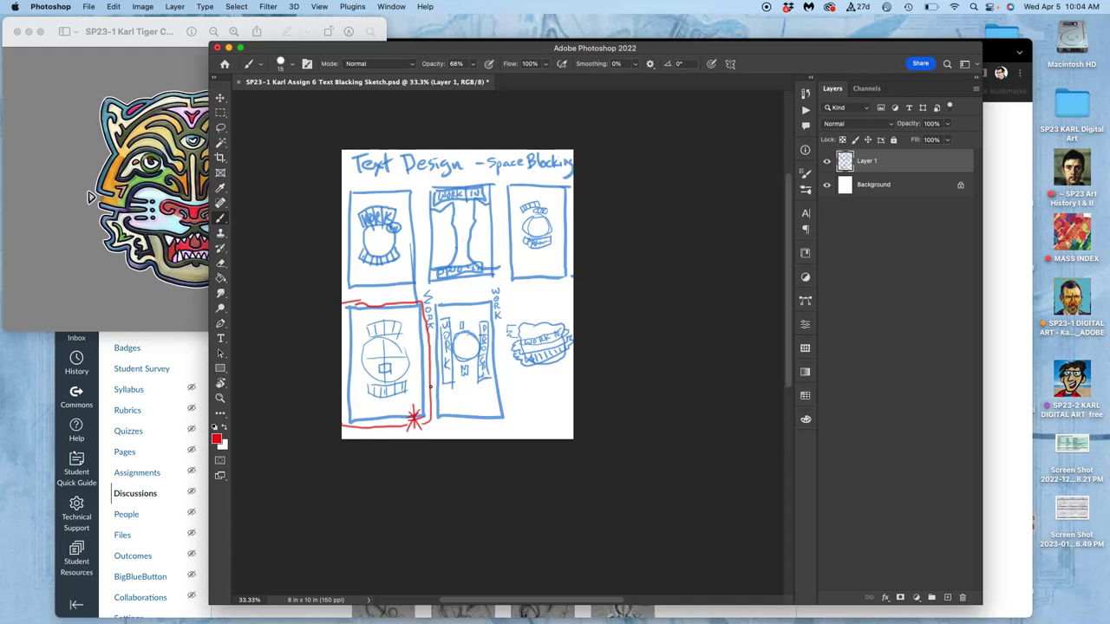
# Step: Capture a screenshot of the red-marked thumbnail sketch, bounded by its rectangular frame
pyautogui.scroll(5, 371, 246)
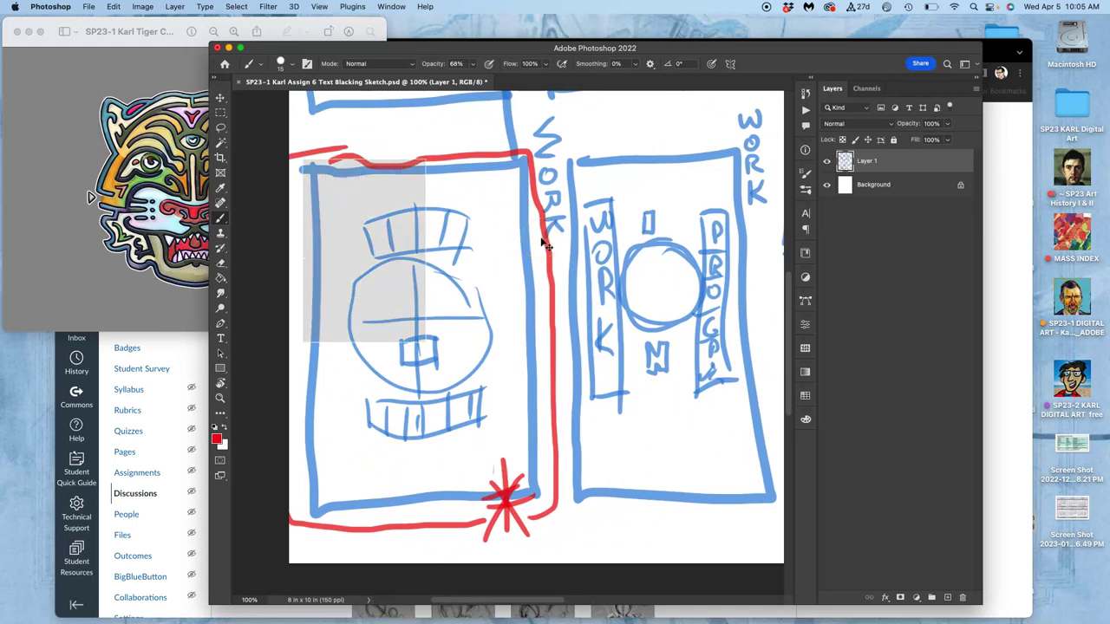
pyautogui.moveTo(545, 245); pyautogui.dragTo(538, 501)
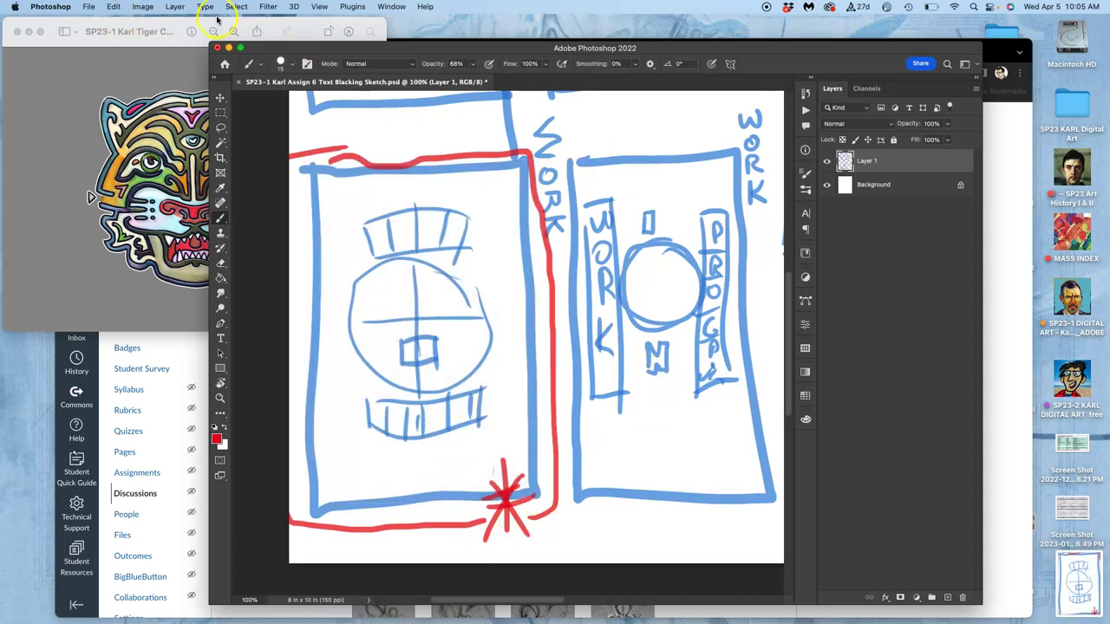
# Step: Flatten the sketch sheet and save a copy to the Desktop as a JPEG at Maximum quality 12
pyautogui.click(174, 7)
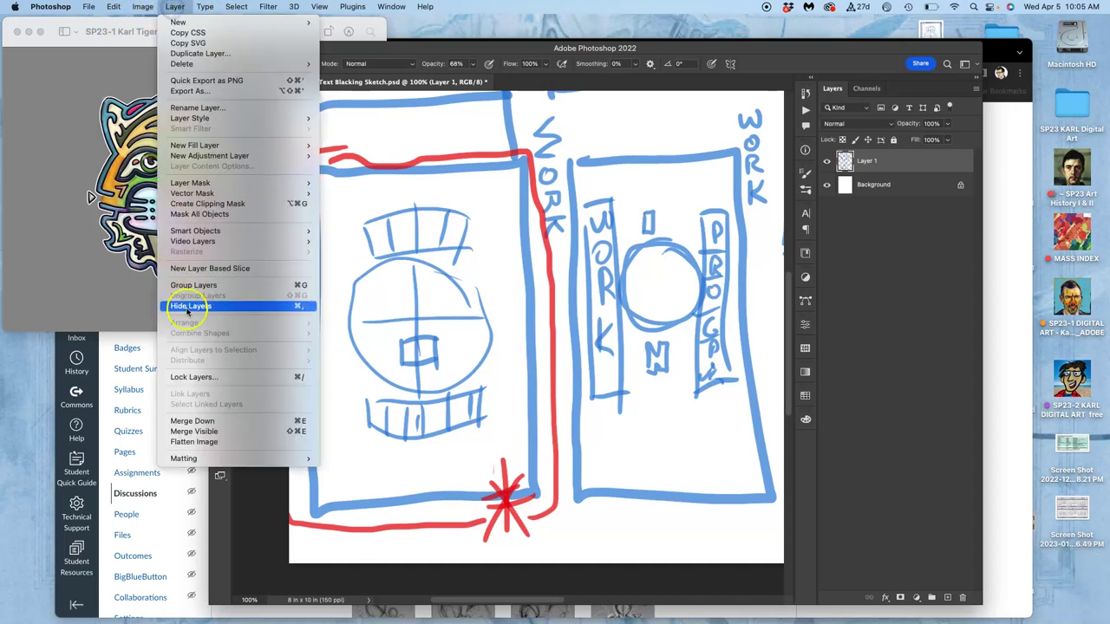
pyautogui.click(194, 441)
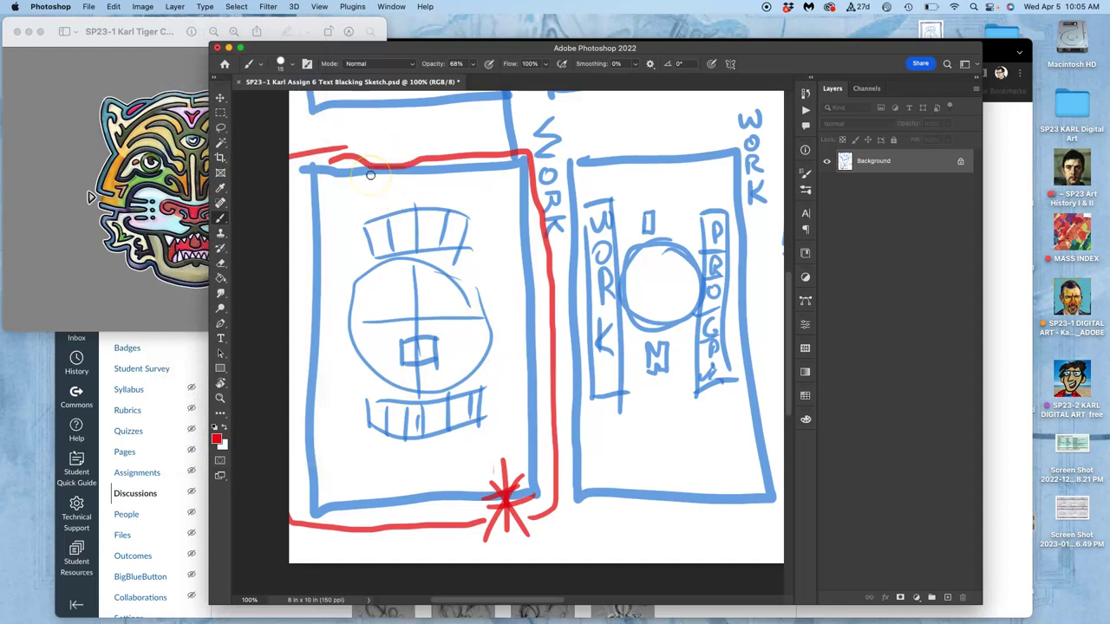
pyautogui.click(88, 7)
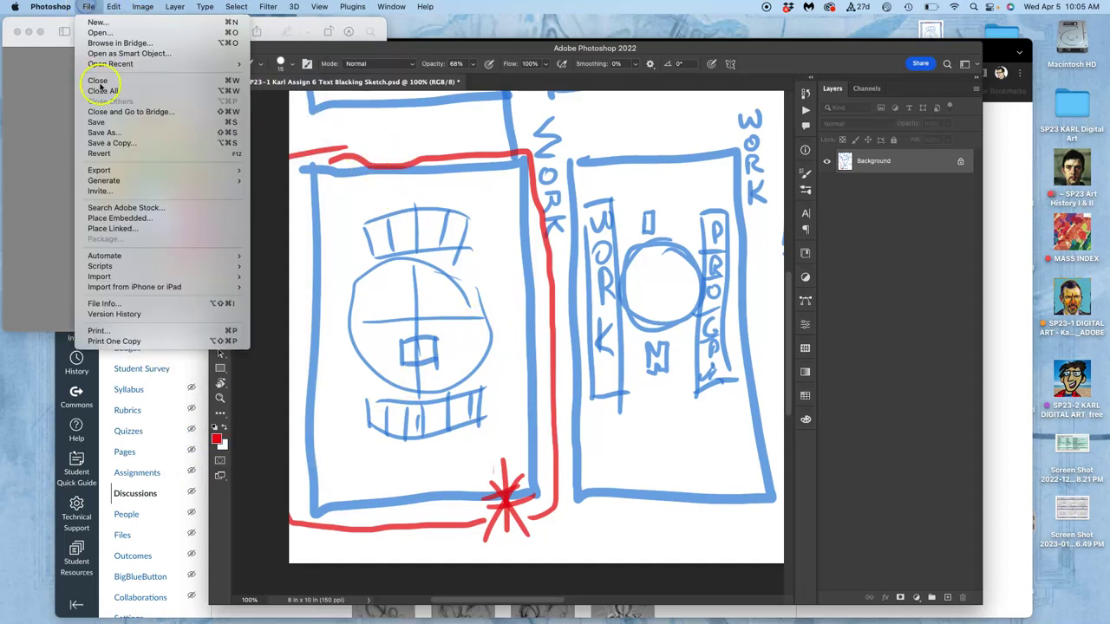
pyautogui.click(109, 142)
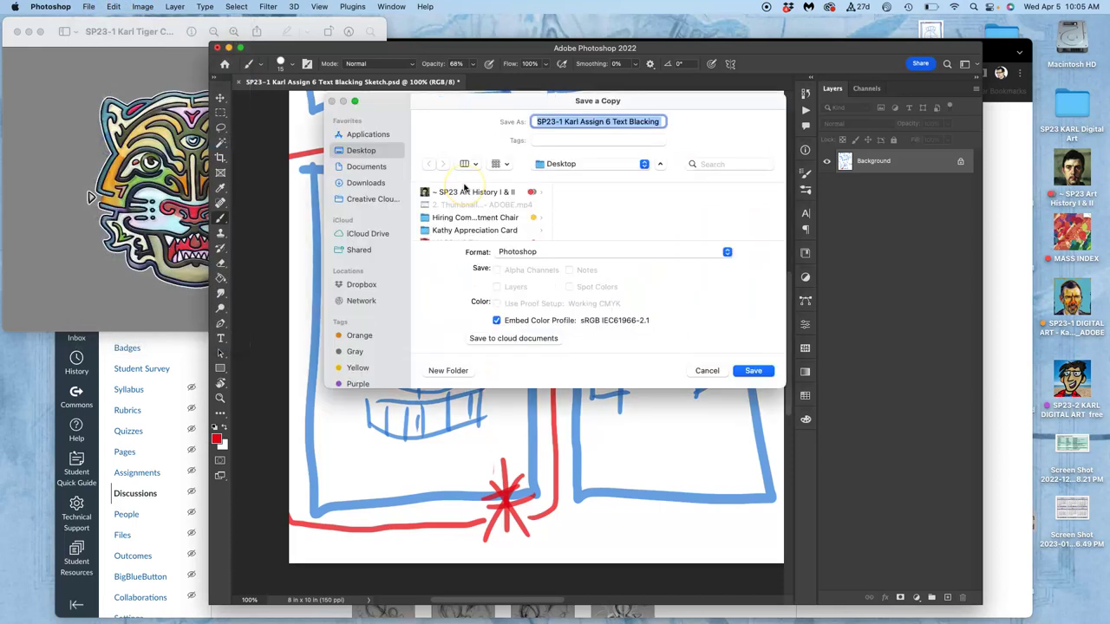
pyautogui.click(551, 252)
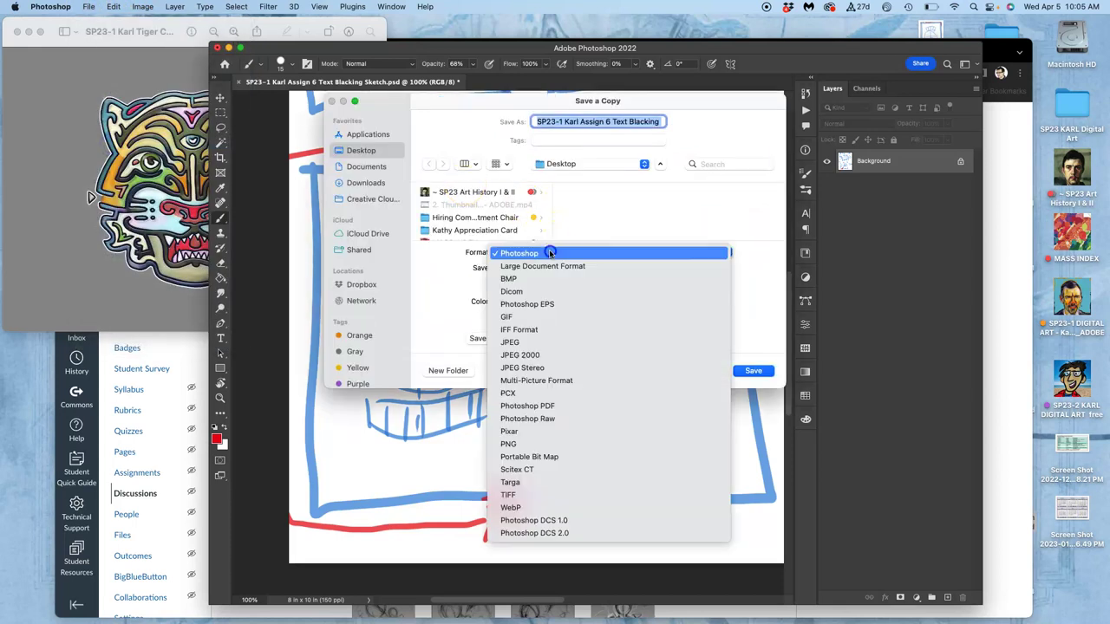
pyautogui.click(543, 343)
pyautogui.click(752, 371)
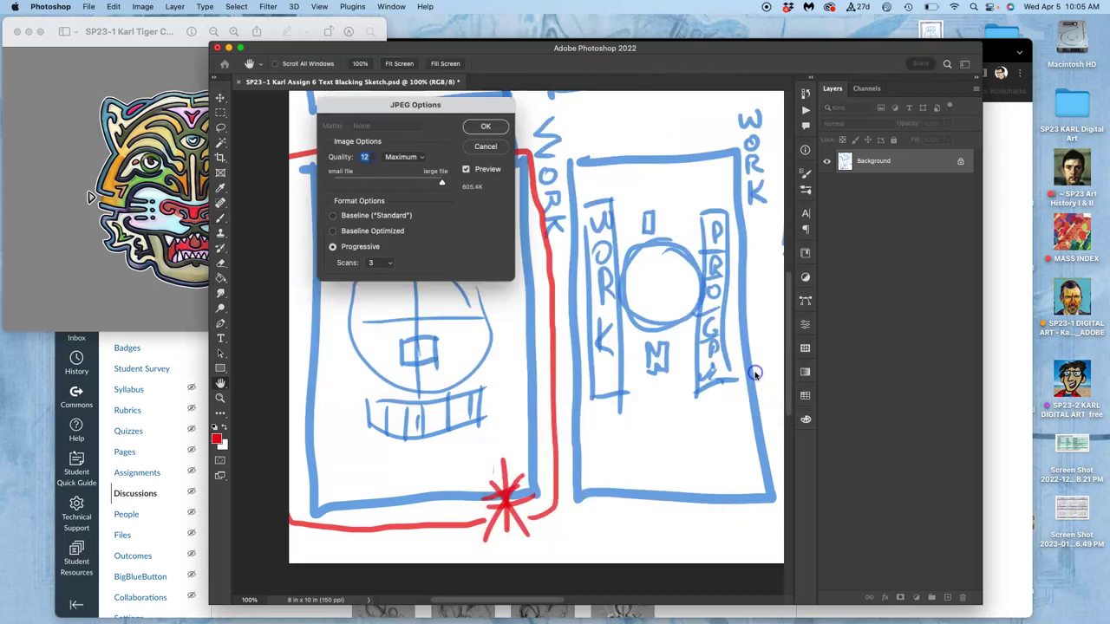
pyautogui.click(486, 126)
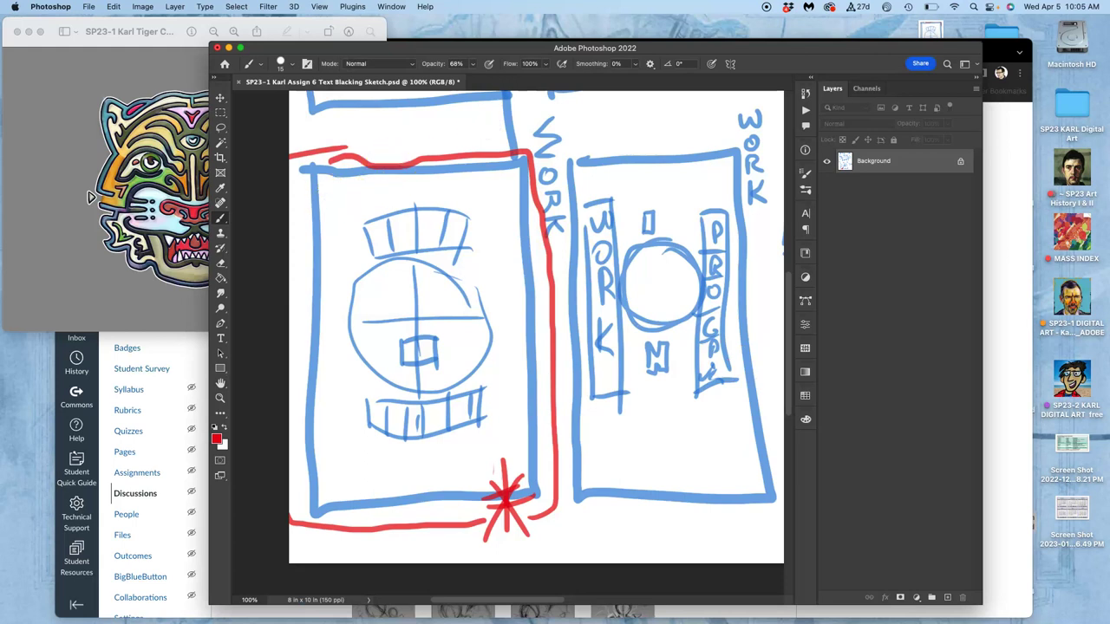
# Step: Close the sketch sheet without saving its changes and open the new thumbnail screenshot from the desktop in Adobe Photoshop 2022
pyautogui.click(239, 81)
pyautogui.click(520, 258)
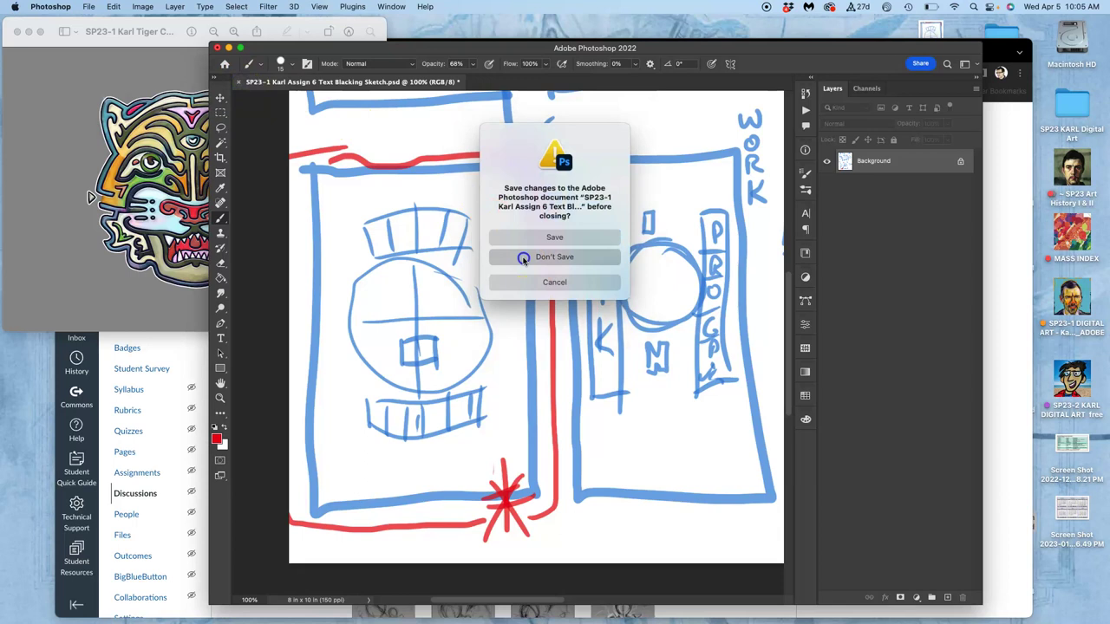
pyautogui.press('F11')
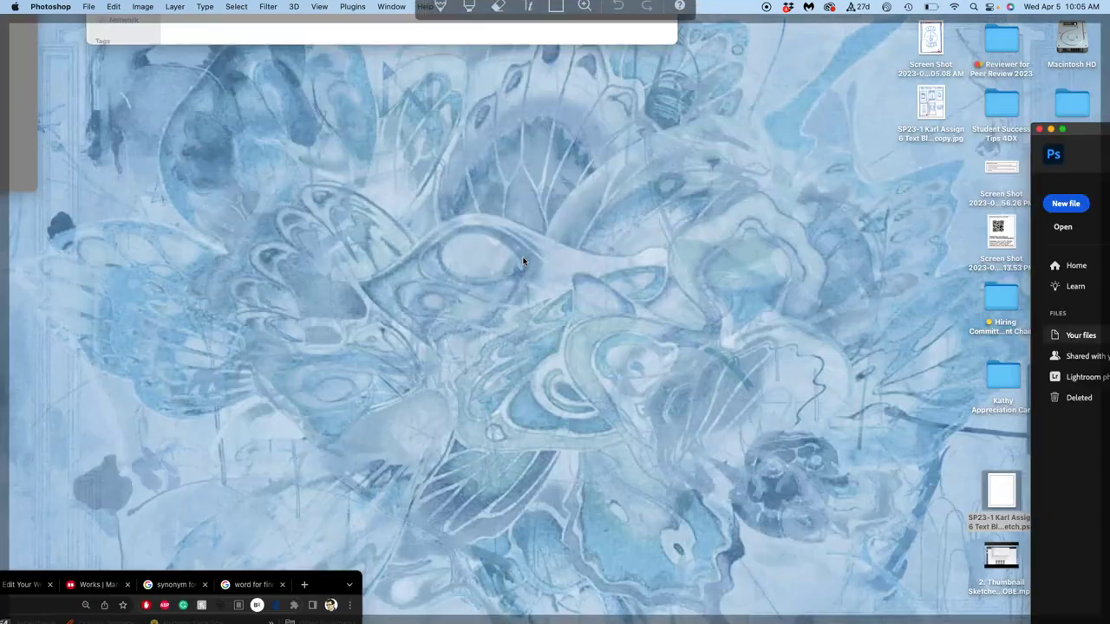
pyautogui.click(934, 497)
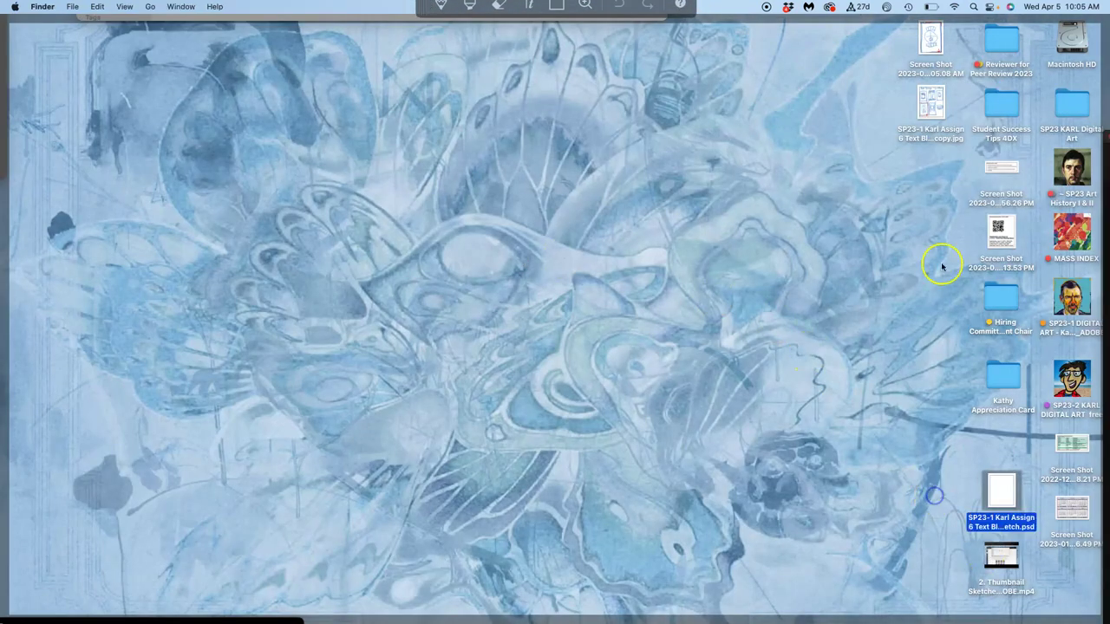
pyautogui.rightClick(930, 44)
pyautogui.moveTo(890, 64)
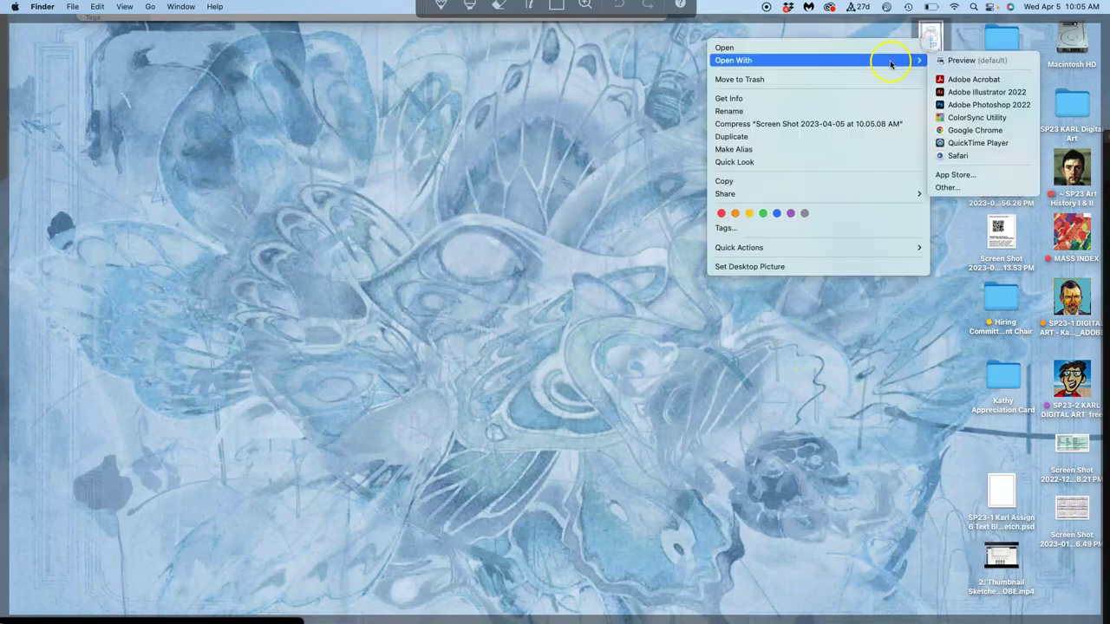
pyautogui.click(954, 105)
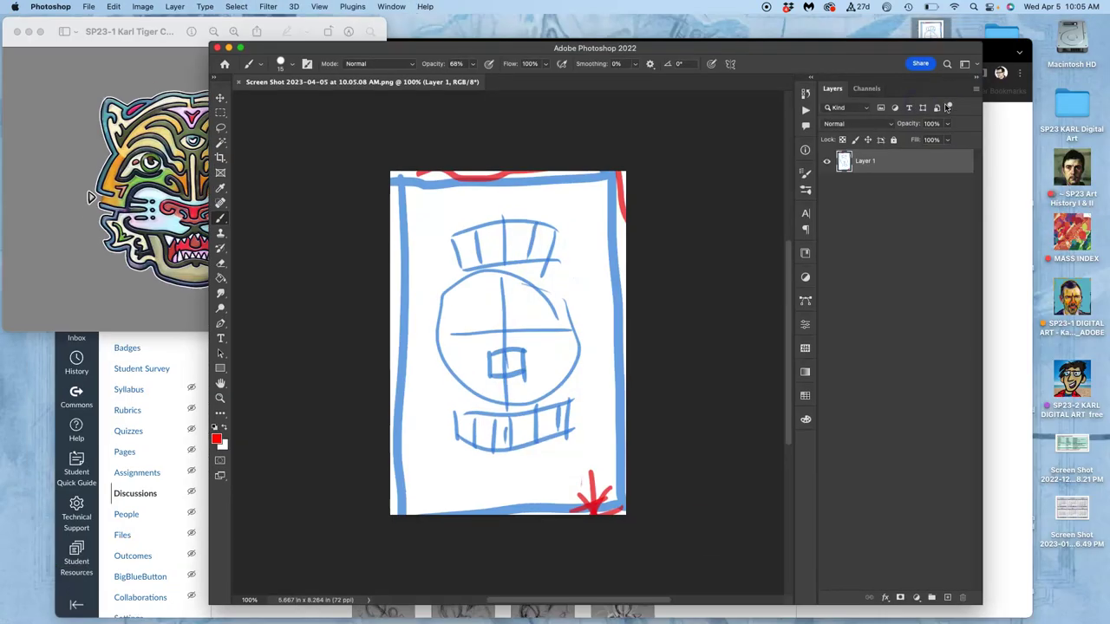
# Step: Resize the thumbnail image to 16 by 20 inches at 350 pixels/inch, with width and height unlinked and resampling on
pyautogui.click(142, 6)
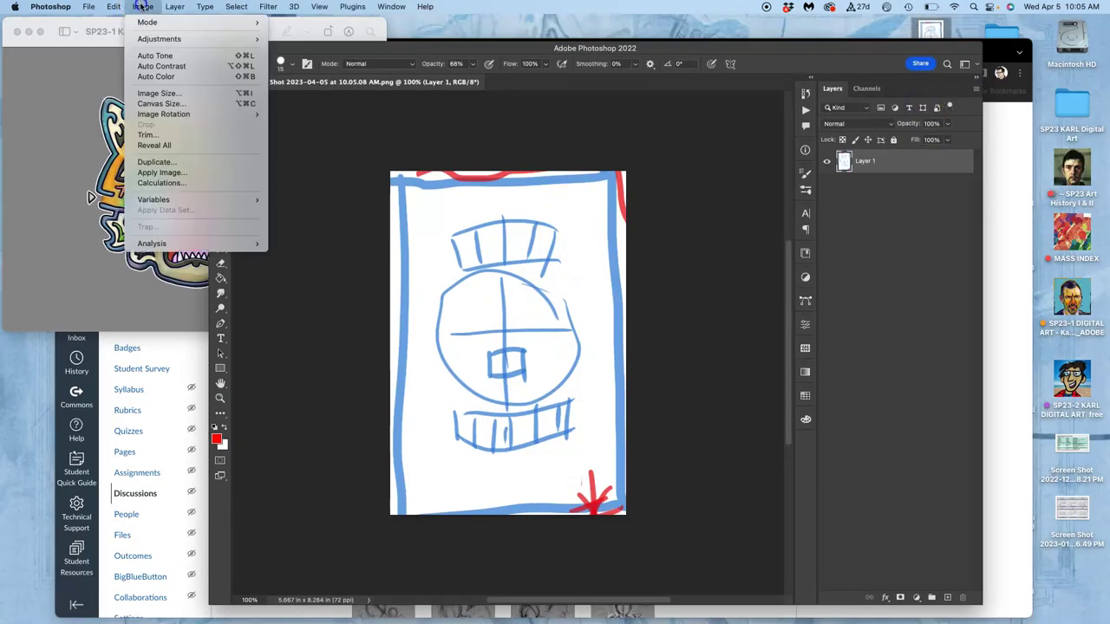
pyautogui.click(159, 93)
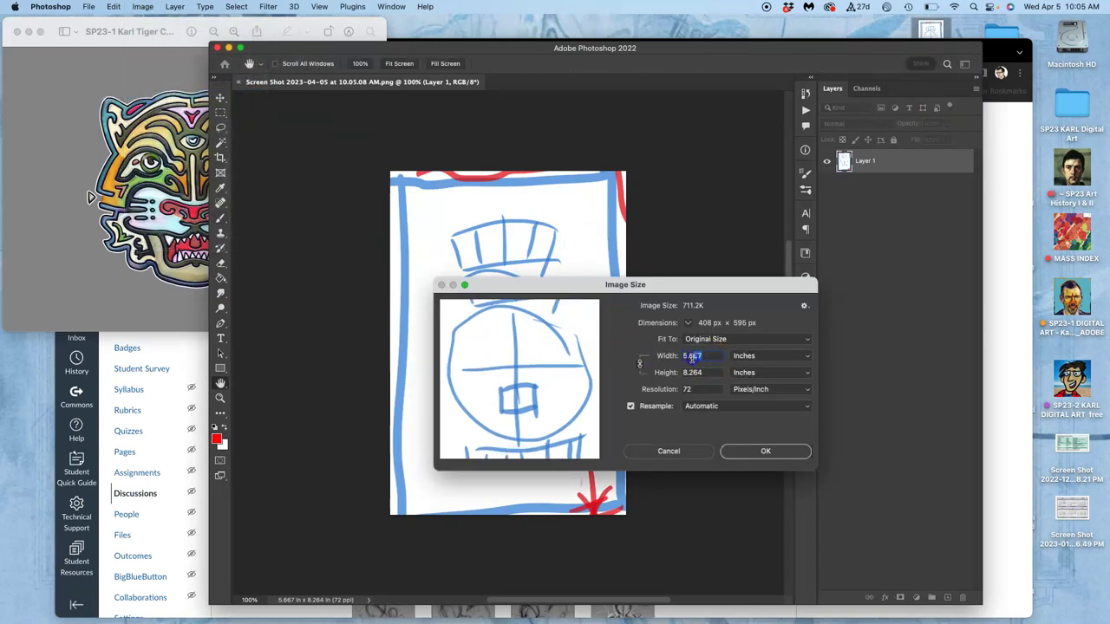
pyautogui.write('16')
pyautogui.click(700, 372)
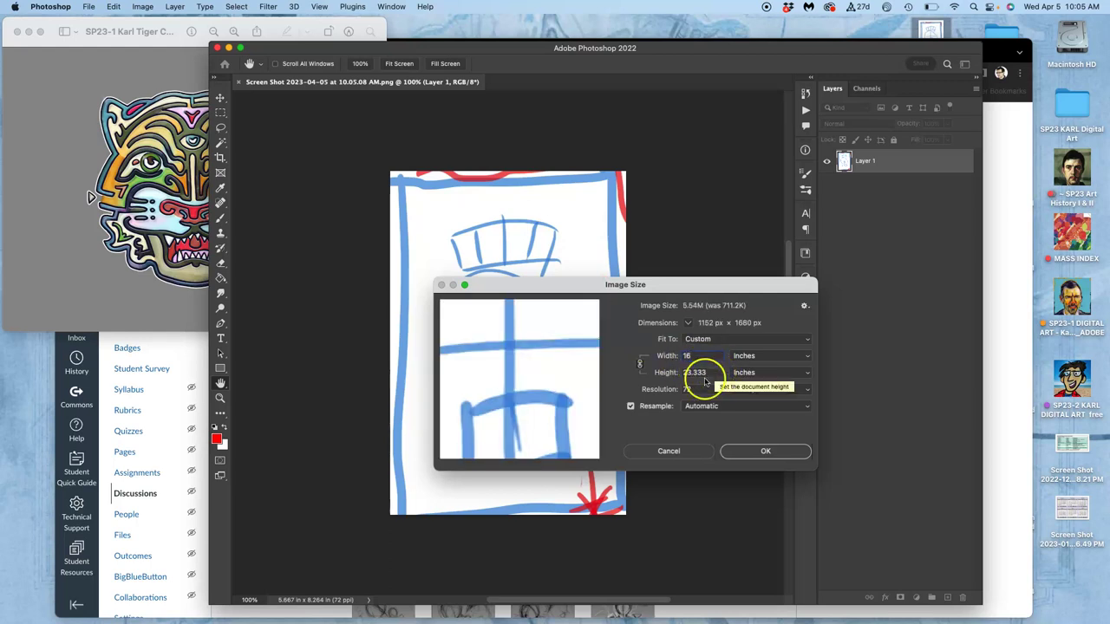
pyautogui.click(632, 406)
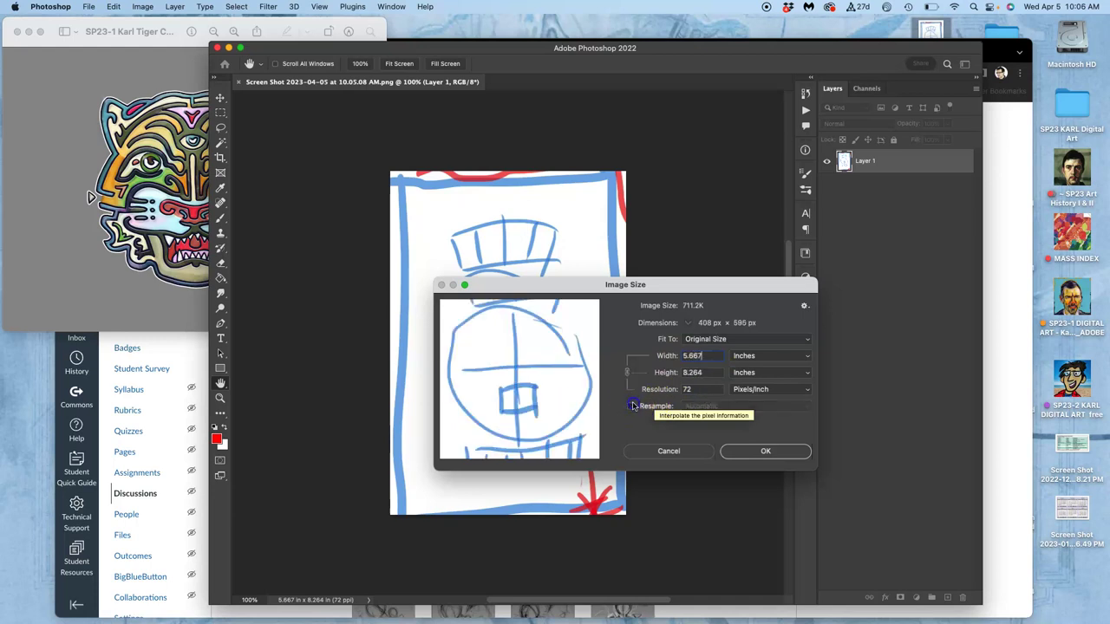
pyautogui.click(640, 364)
pyautogui.moveTo(636, 367); pyautogui.dragTo(706, 353)
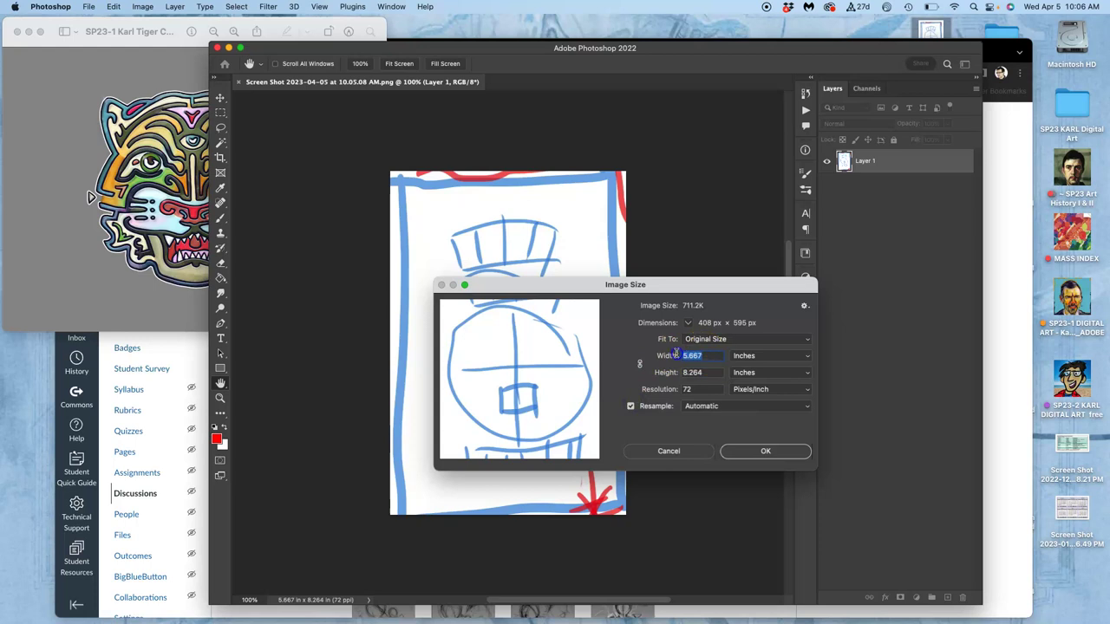
pyautogui.write('16')
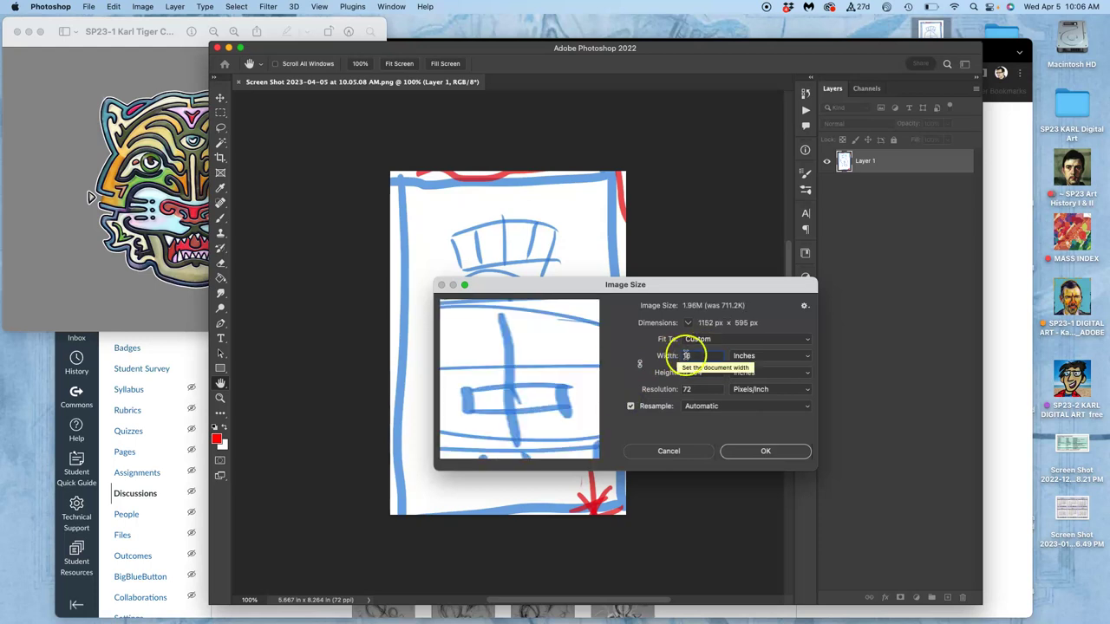
pyautogui.moveTo(706, 373); pyautogui.dragTo(672, 390)
pyautogui.write('20350')
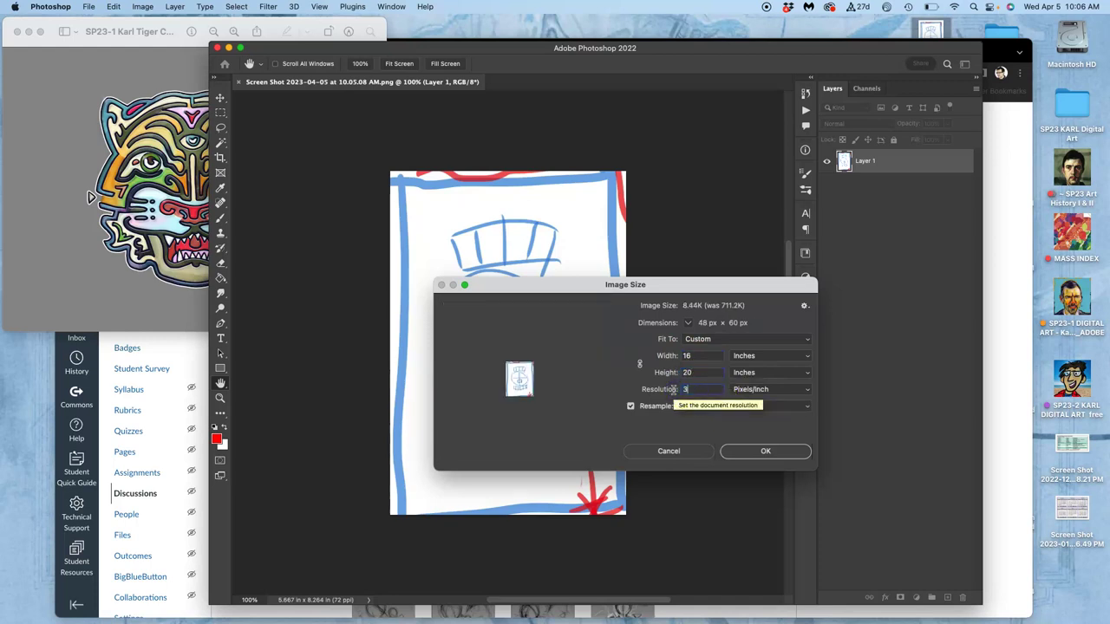
pyautogui.click(766, 444)
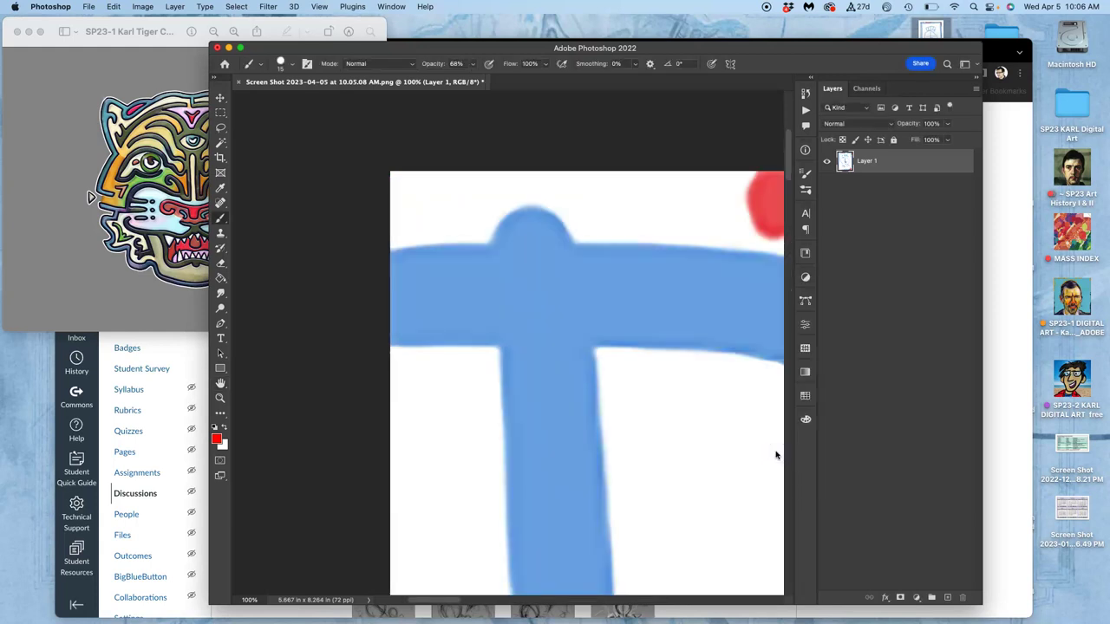
pyautogui.press('super+0')
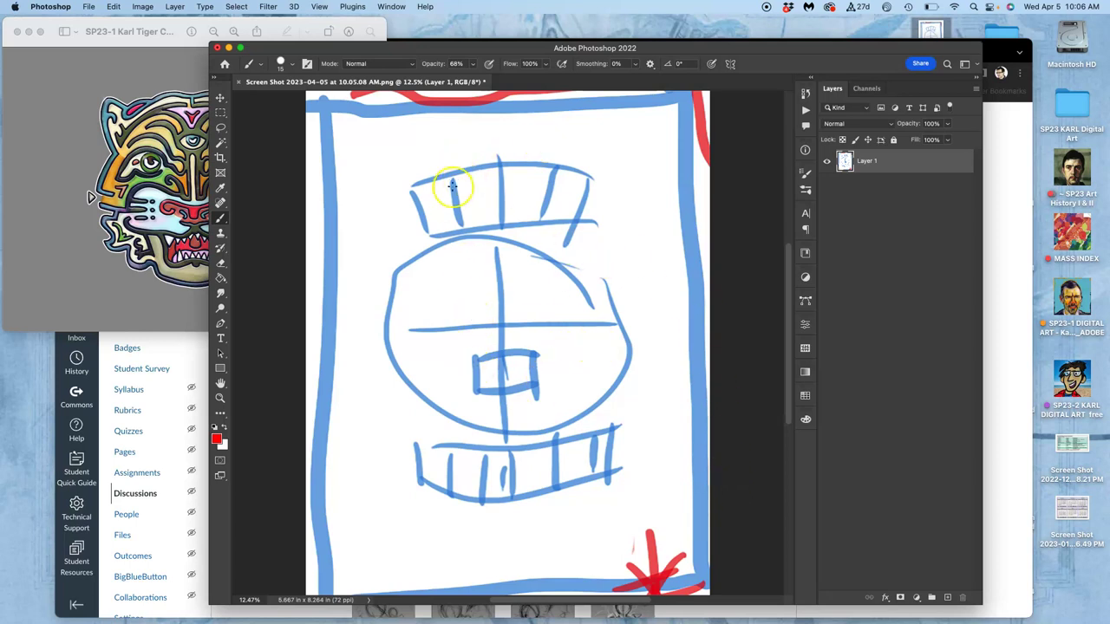
# Step: Compare the original screenshot in Preview with the resized image, and check the resized image's dimensions in Photoshop
pyautogui.doubleClick(931, 32)
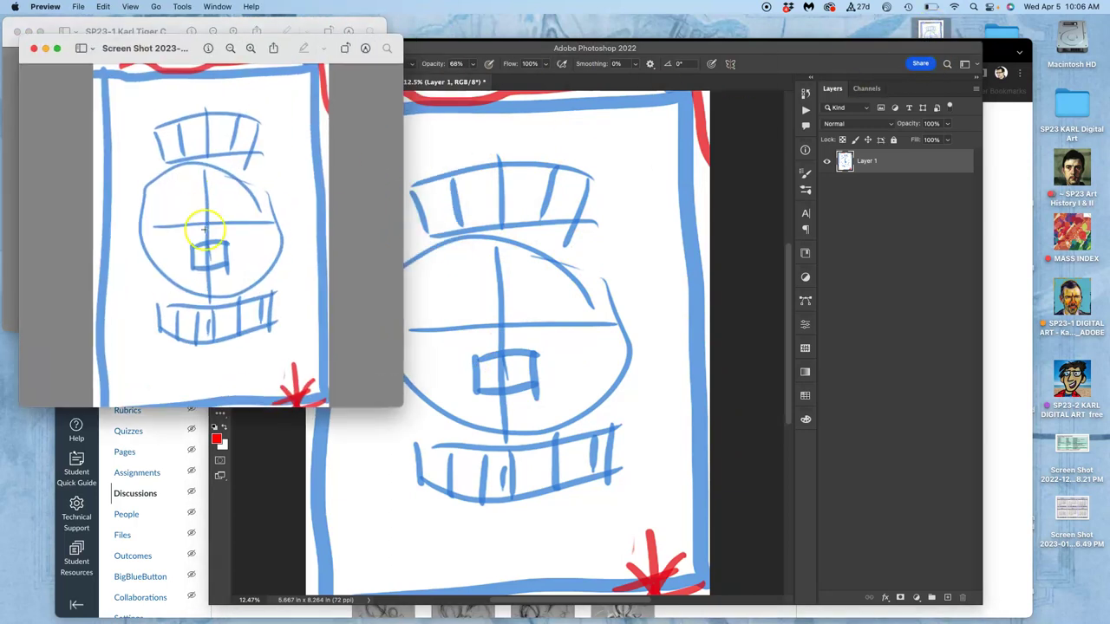
pyautogui.click(713, 50)
pyautogui.click(142, 6)
pyautogui.click(165, 90)
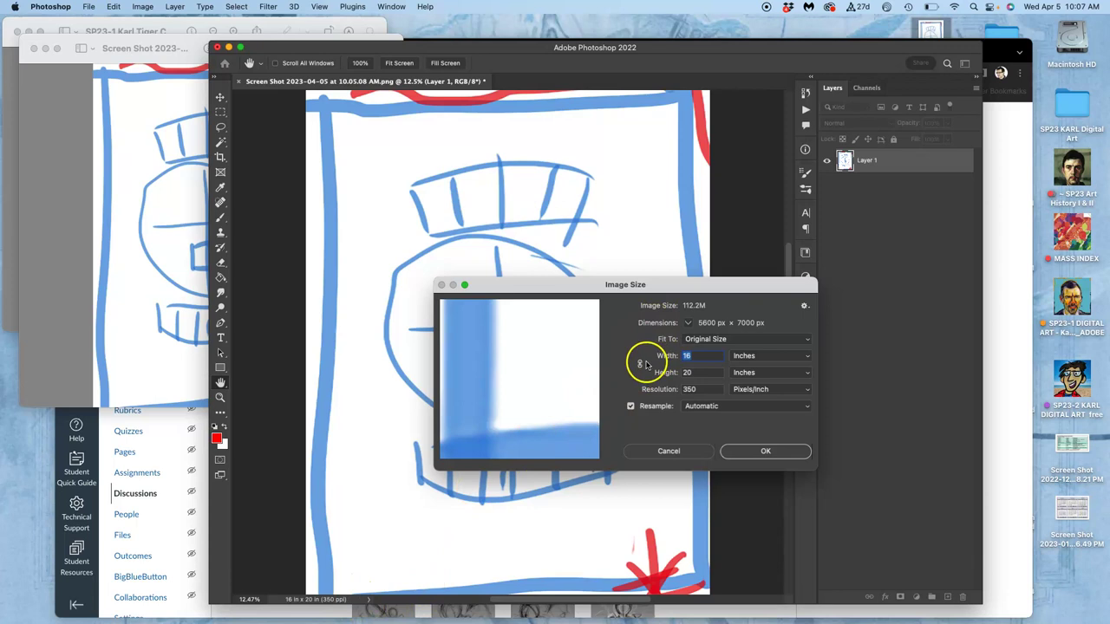
pyautogui.click(743, 448)
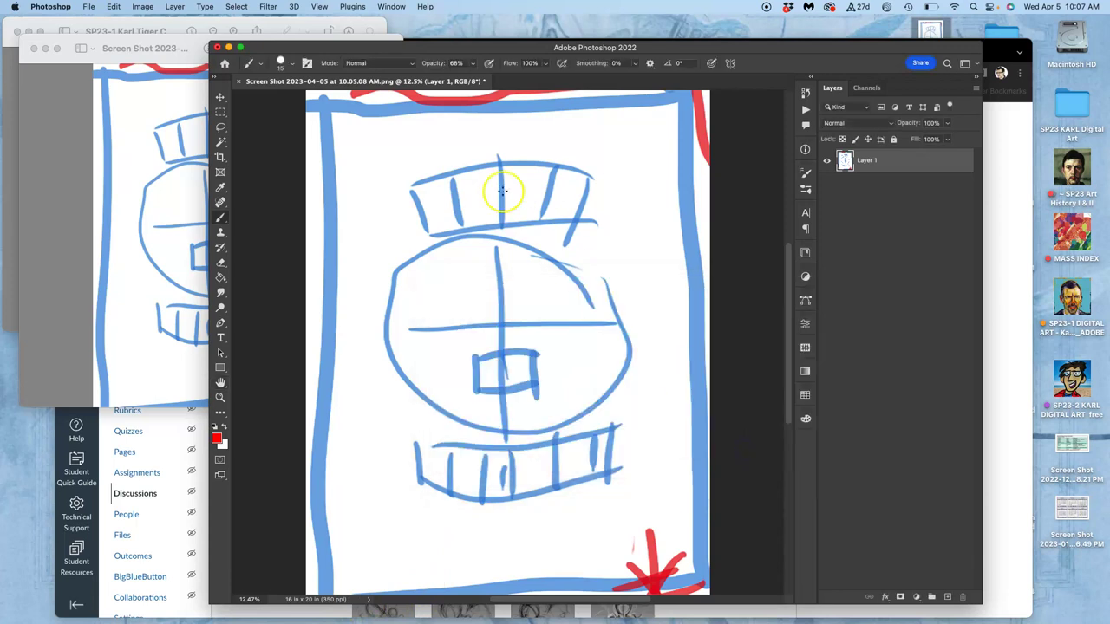
# Step: Relink the width and height proportions in the Image Size settings and accept the dimensions
pyautogui.click(149, 7)
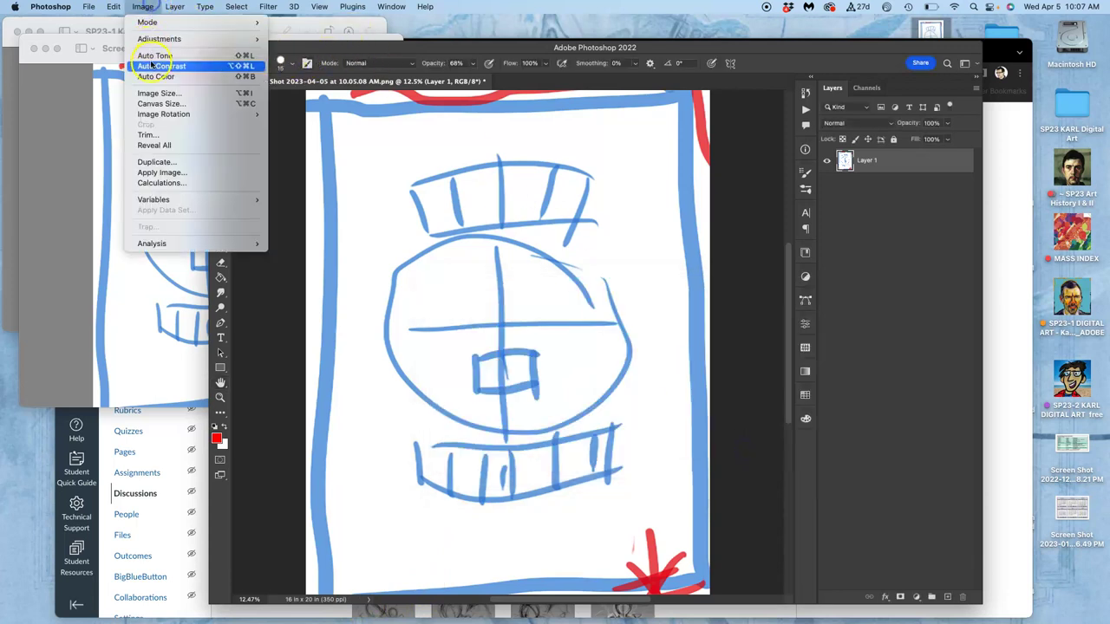
pyautogui.click(147, 116)
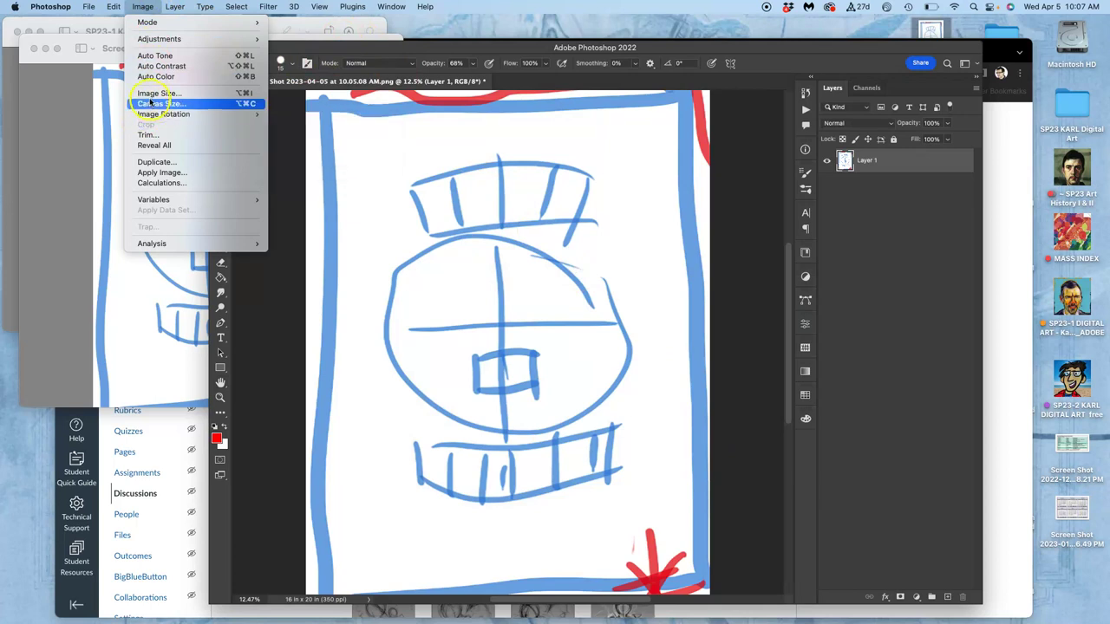
pyautogui.click(159, 92)
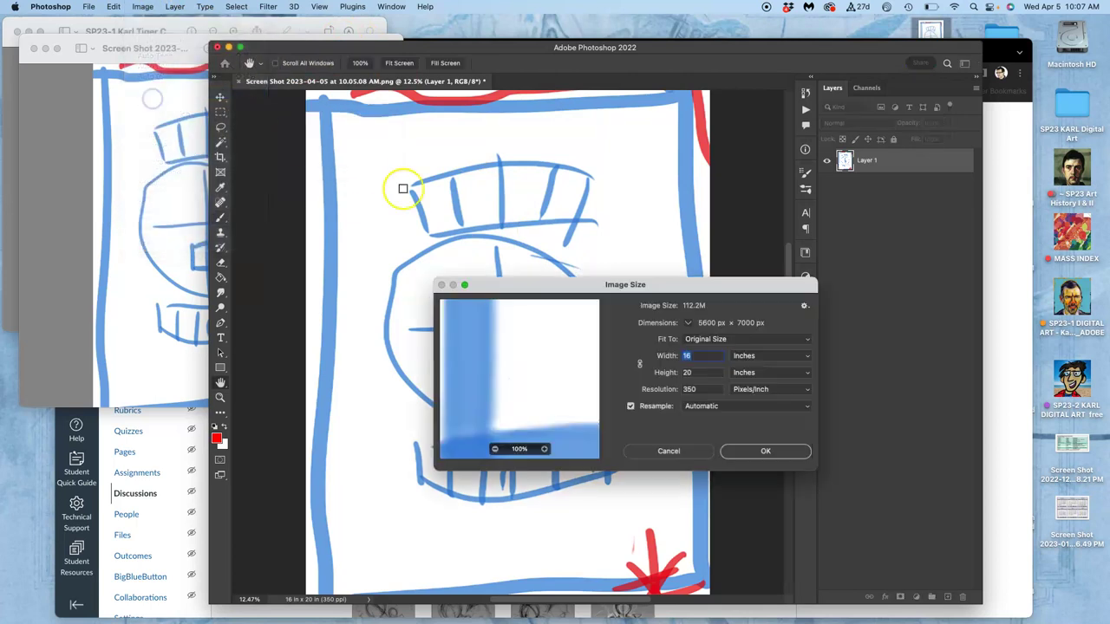
pyautogui.click(640, 364)
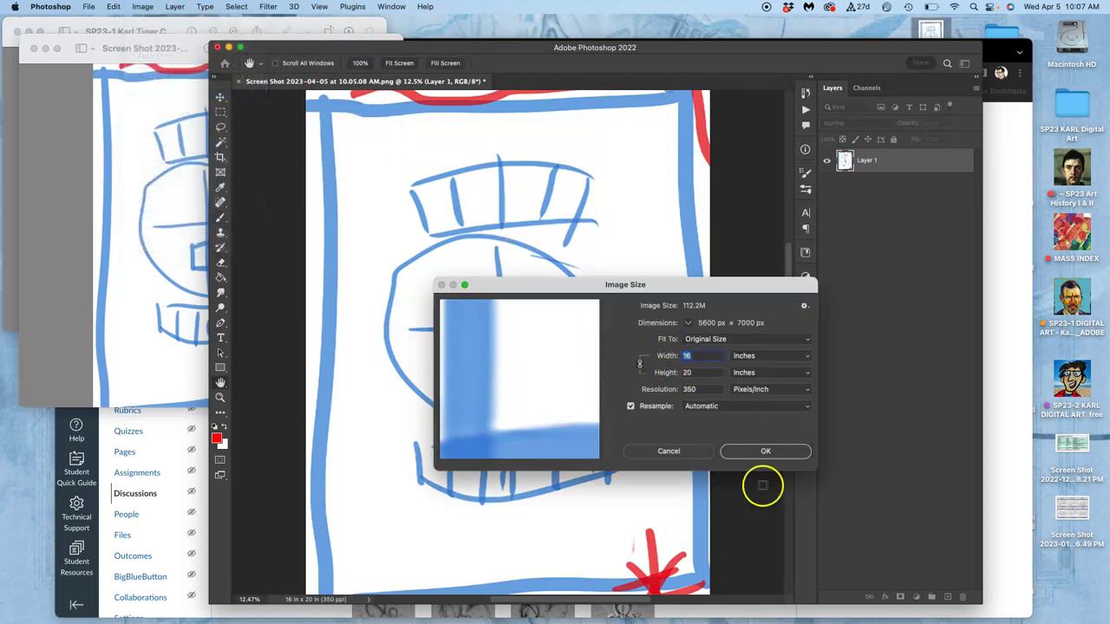
pyautogui.click(764, 451)
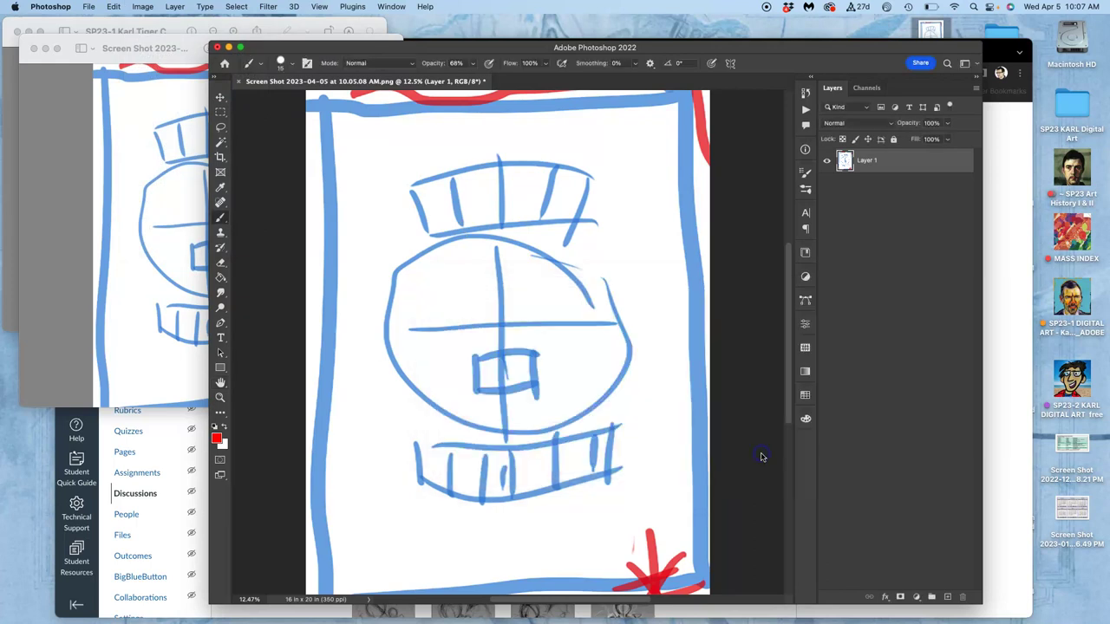
pyautogui.click(189, 308)
pyautogui.click(548, 229)
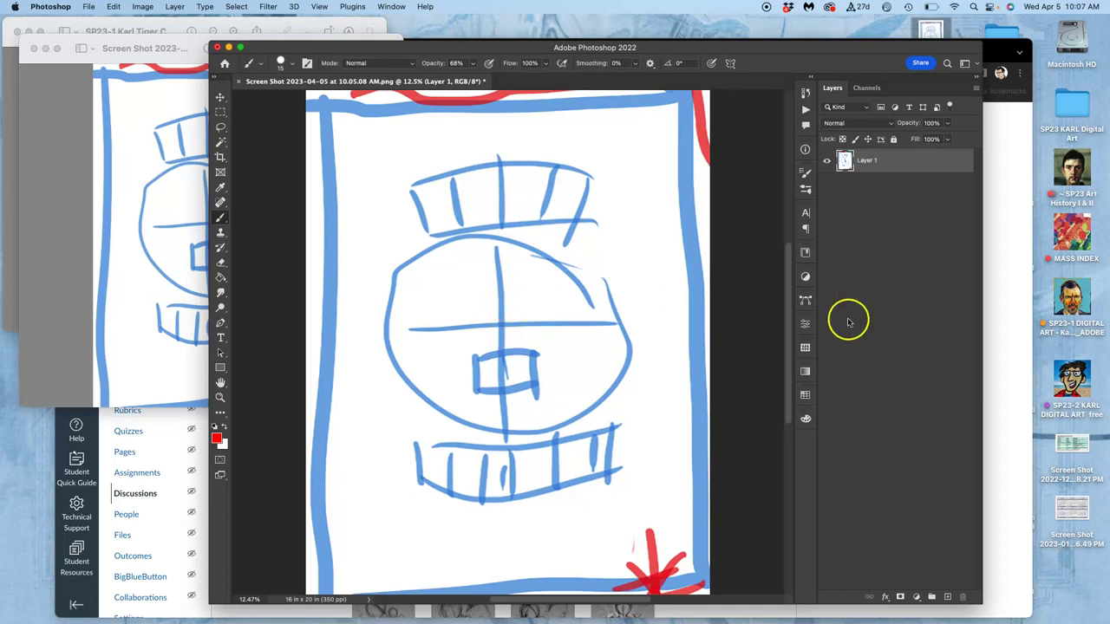
# Step: Place the finished tiger color spot illustration from the Assignment #5 folder over the thumbnail sketch, scaled proportionally to 97.66%
pyautogui.doubleClick(1074, 298)
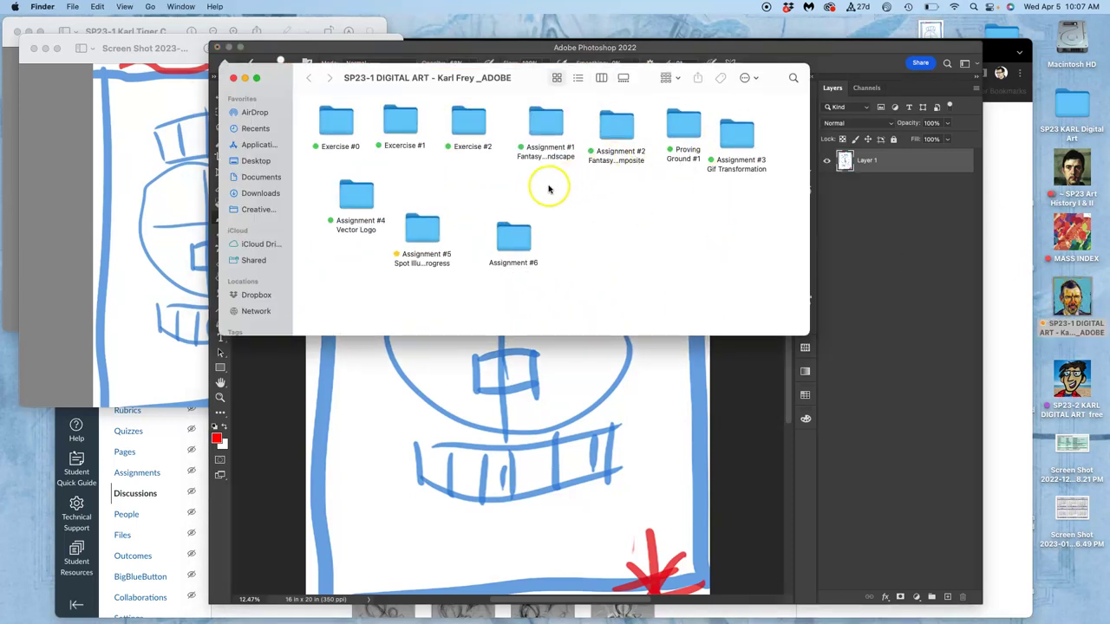
pyautogui.doubleClick(422, 227)
pyautogui.click(568, 187)
pyautogui.doubleClick(760, 198)
pyautogui.moveTo(325, 117); pyautogui.dragTo(497, 375)
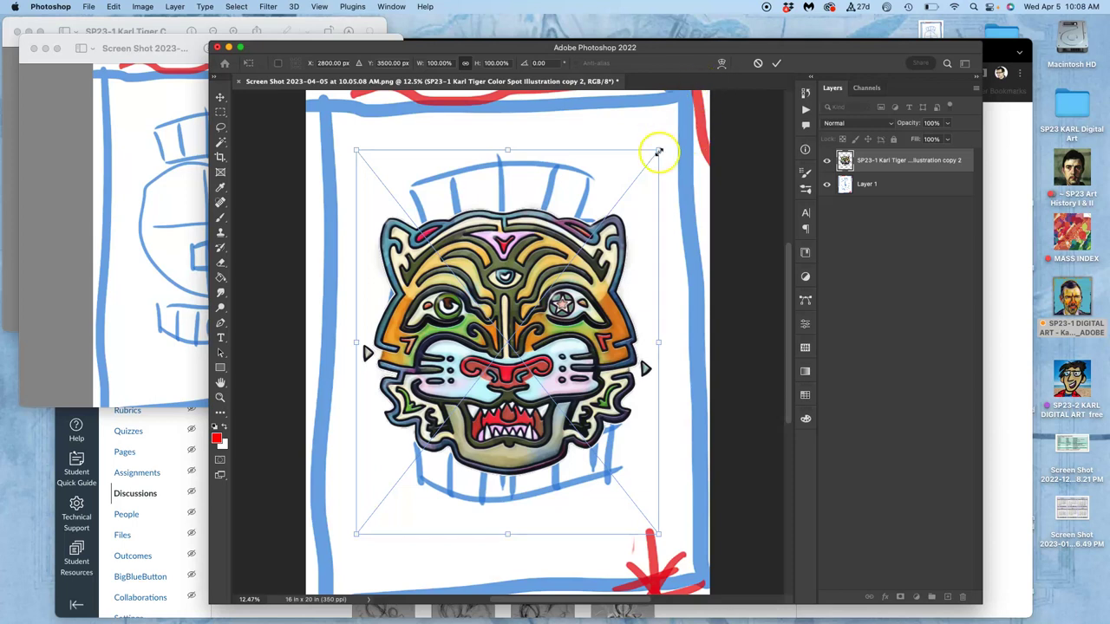
pyautogui.moveTo(659, 152); pyautogui.dragTo(637, 141)
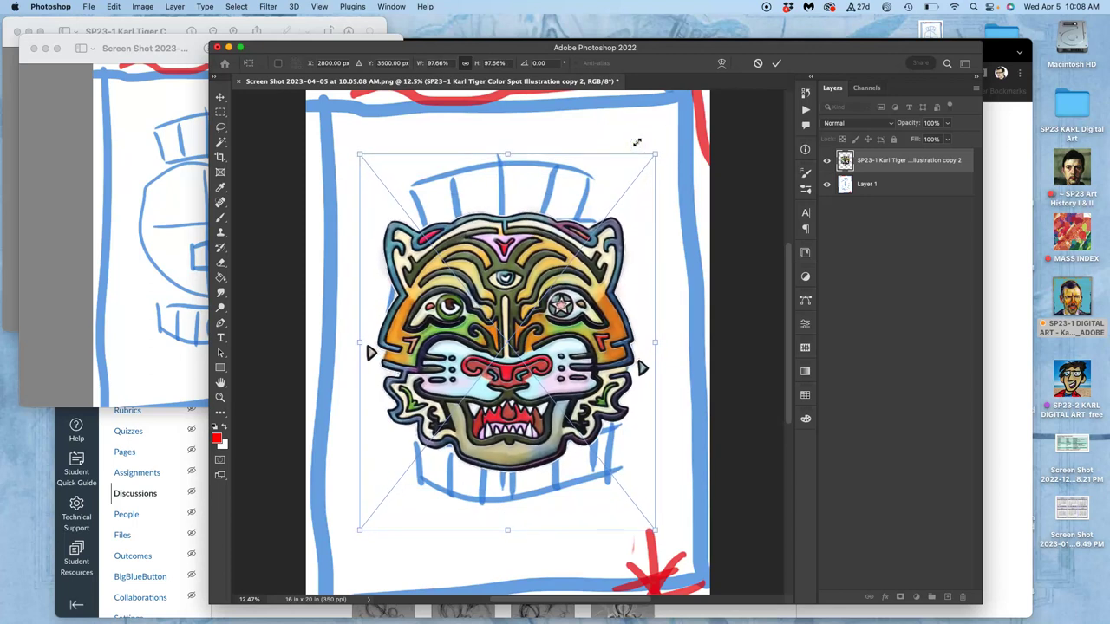
pyautogui.press('Return')
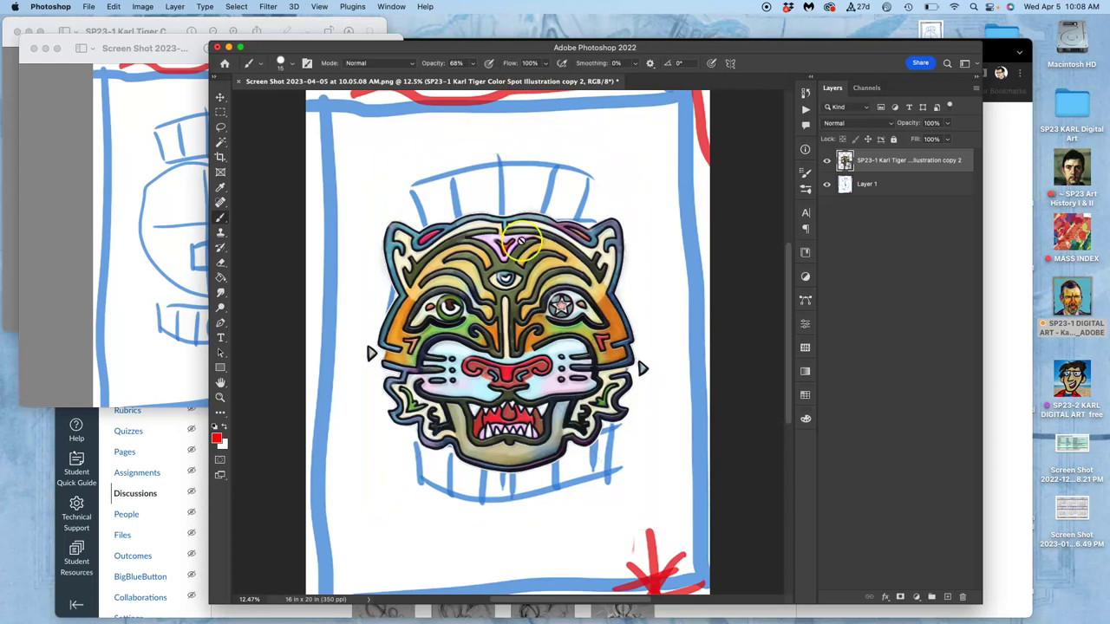
# Step: Hide the tiger illustration and copy the small rectangle inside the sketched circle from Layer 1 onto its own layer
pyautogui.click(827, 160)
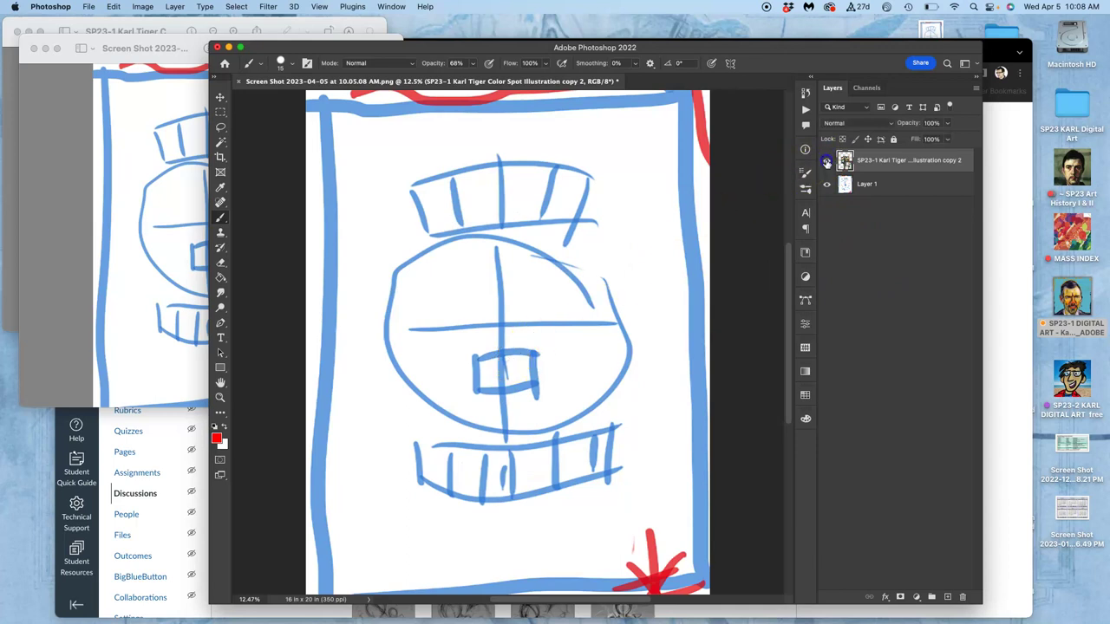
pyautogui.click(827, 160)
pyautogui.click(828, 160)
pyautogui.click(858, 184)
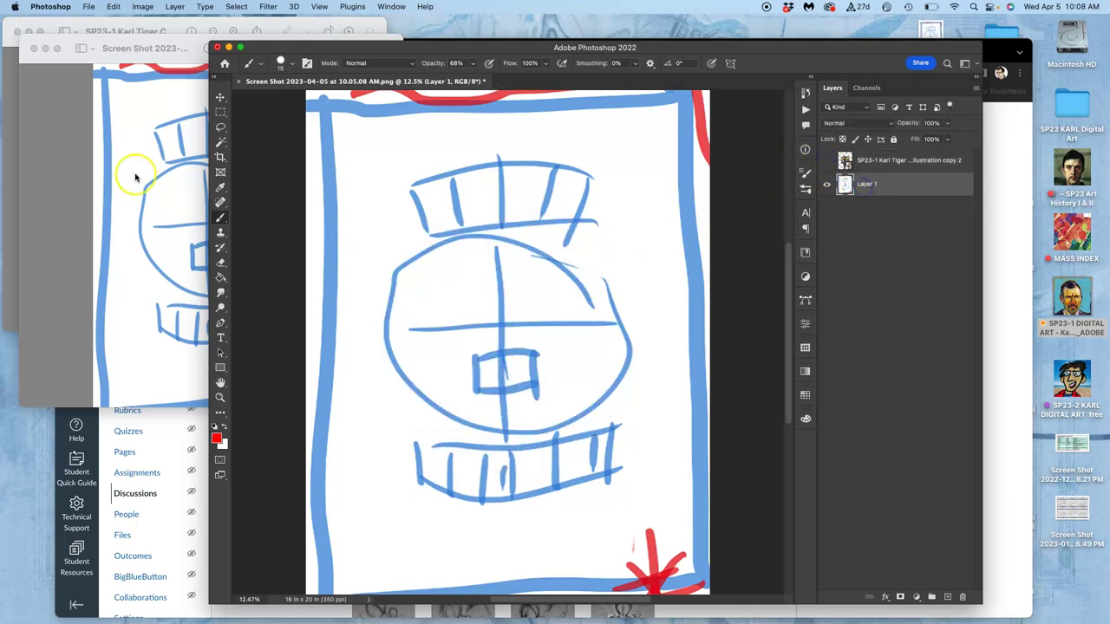
pyautogui.click(220, 114)
pyautogui.moveTo(469, 347)
pyautogui.mouseDown()
pyautogui.moveTo(494, 375)
pyautogui.moveTo(542, 398)
pyautogui.mouseUp()
pyautogui.press('super+j')
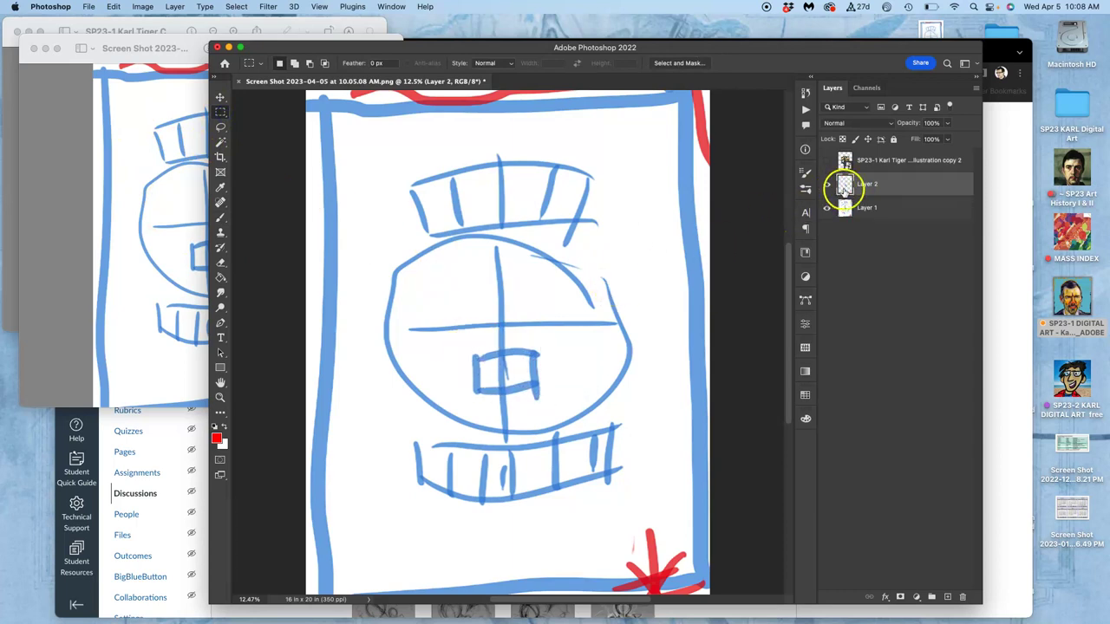
# Step: Stack the copied rectangle above the visible tiger illustration and move it up from the nose to between the eyes
pyautogui.click(828, 160)
pyautogui.moveTo(867, 182); pyautogui.dragTo(870, 158)
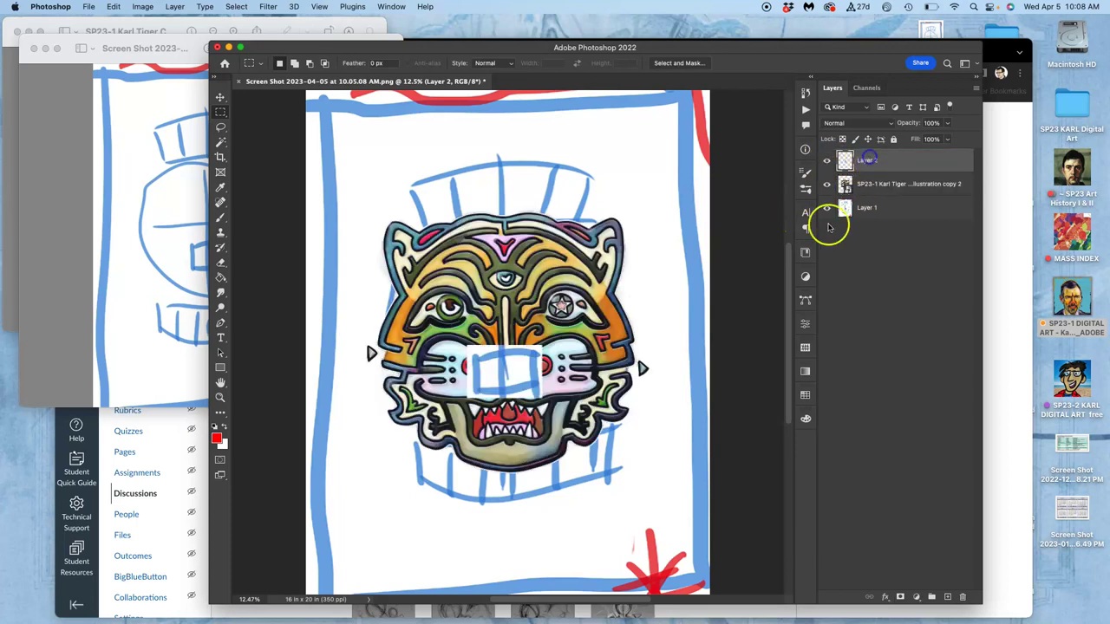
pyautogui.click(221, 97)
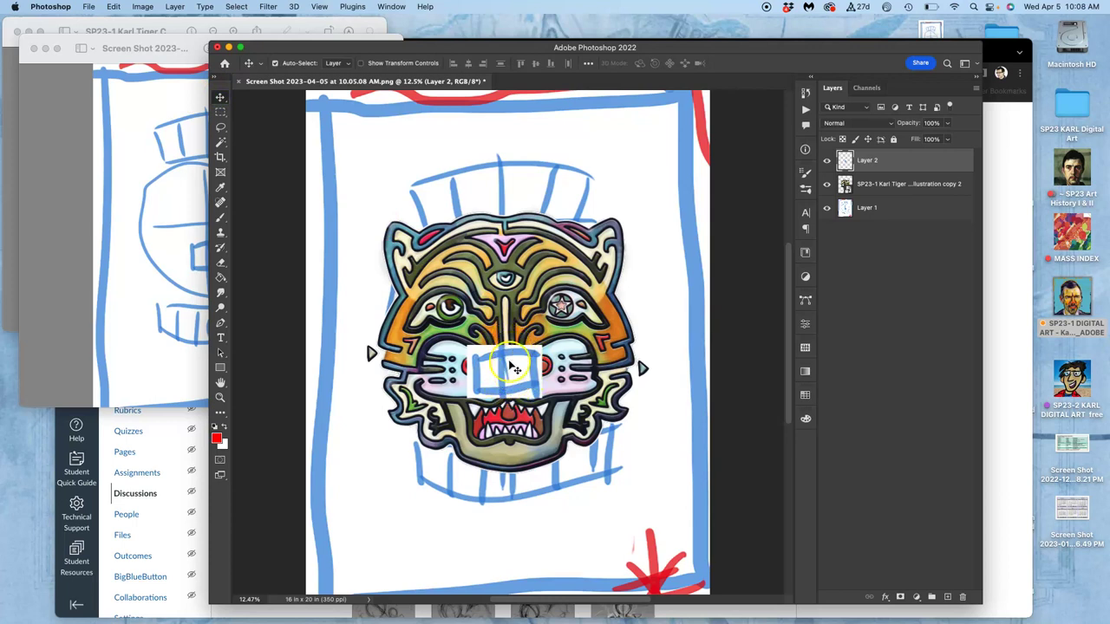
pyautogui.moveTo(514, 372); pyautogui.dragTo(514, 314)
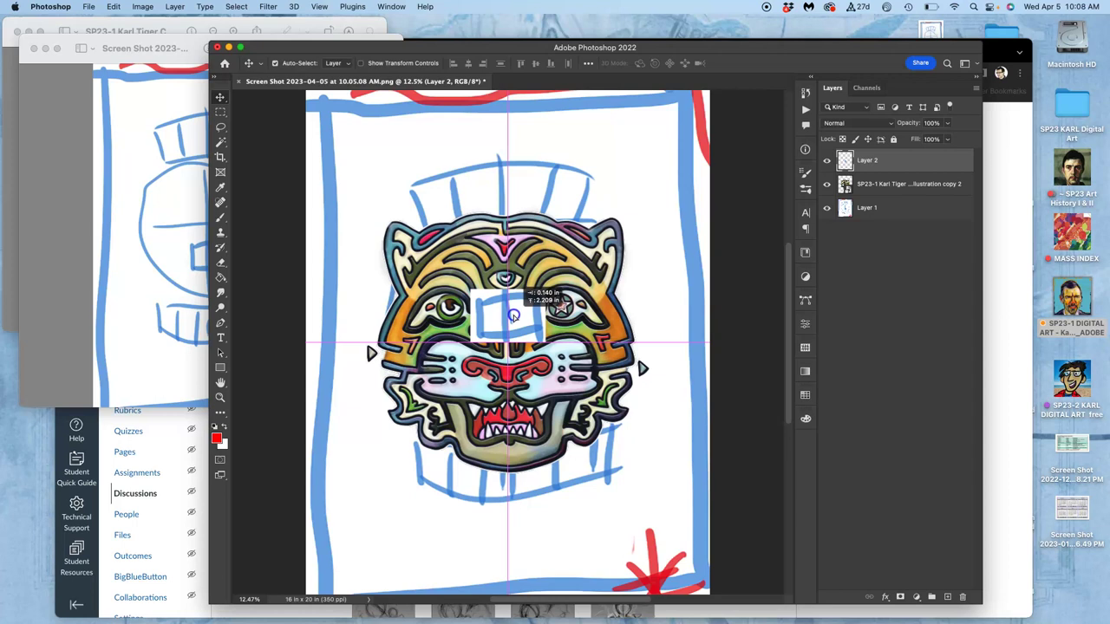
pyautogui.moveTo(513, 316)
pyautogui.mouseDown()
pyautogui.moveTo(514, 415)
pyautogui.moveTo(505, 321)
pyautogui.mouseUp()
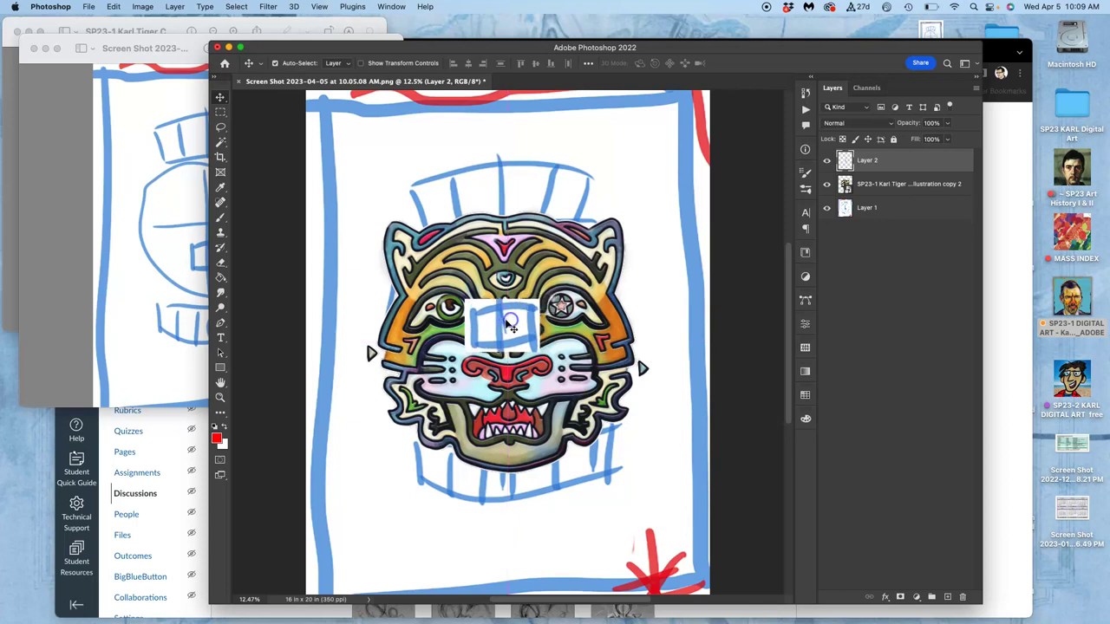
pyautogui.click(673, 458)
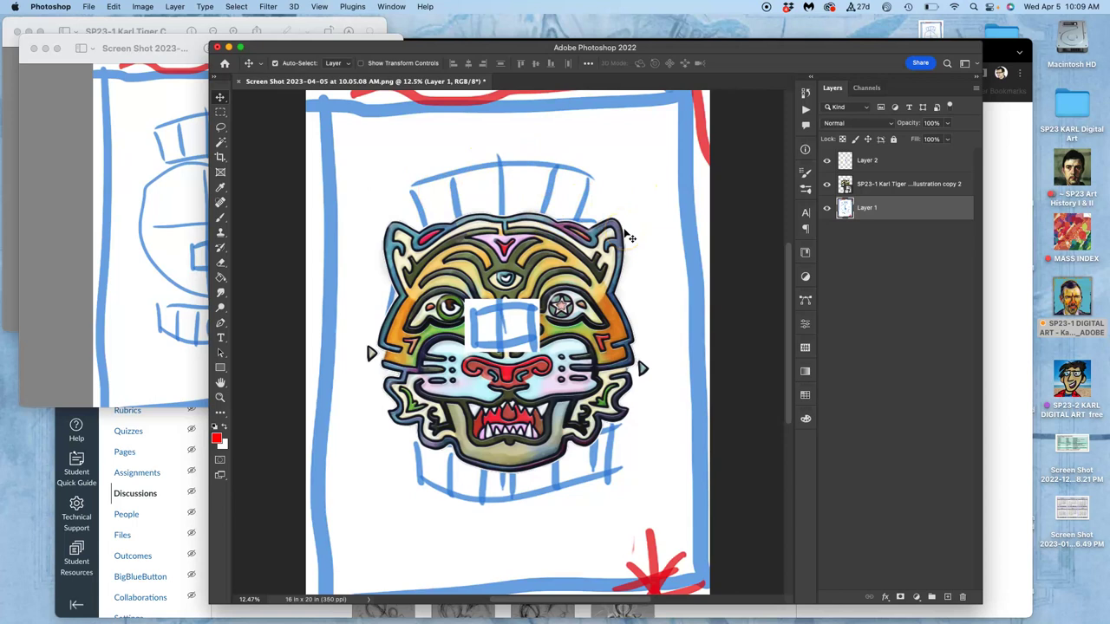
pyautogui.click(653, 172)
# Step: Switch to Chrome and review the Assignment #6 (Text & Poster Design) page for its type-design steps, size requirements and poster examples
pyautogui.click(1010, 47)
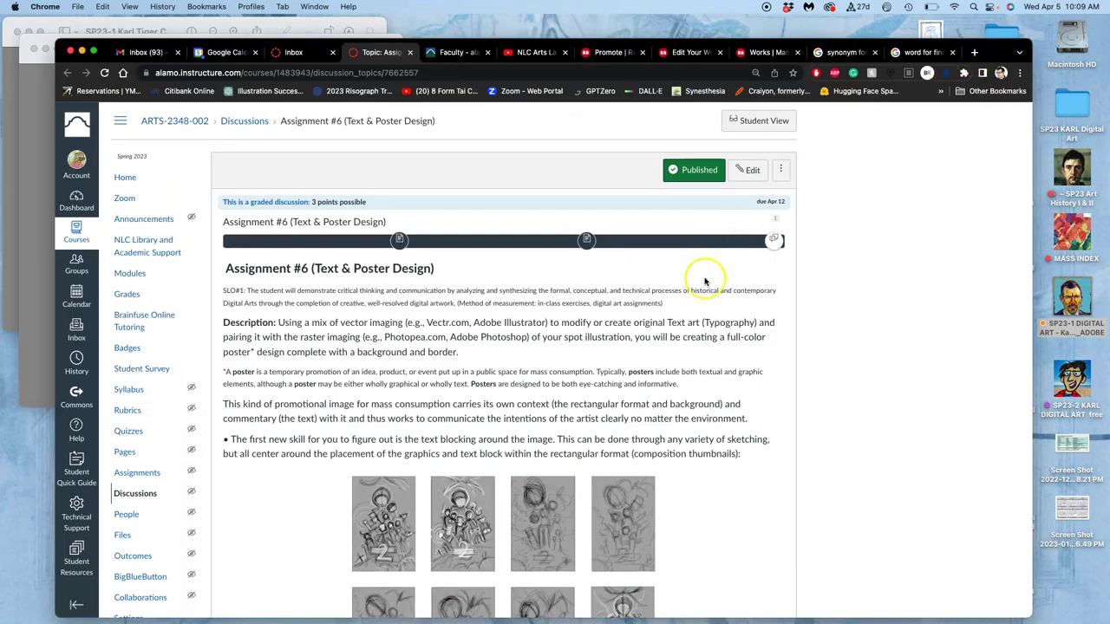
pyautogui.scroll(-10, 639, 400)
pyautogui.scroll(-5, 640, 400)
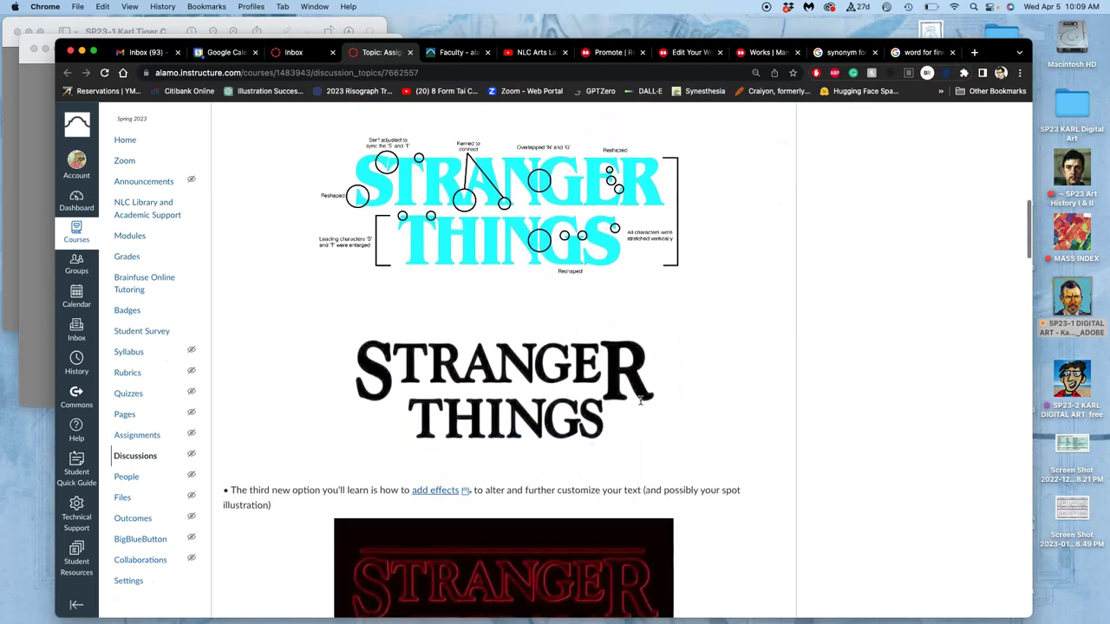
pyautogui.click(572, 323)
pyautogui.scroll(-10, 573, 324)
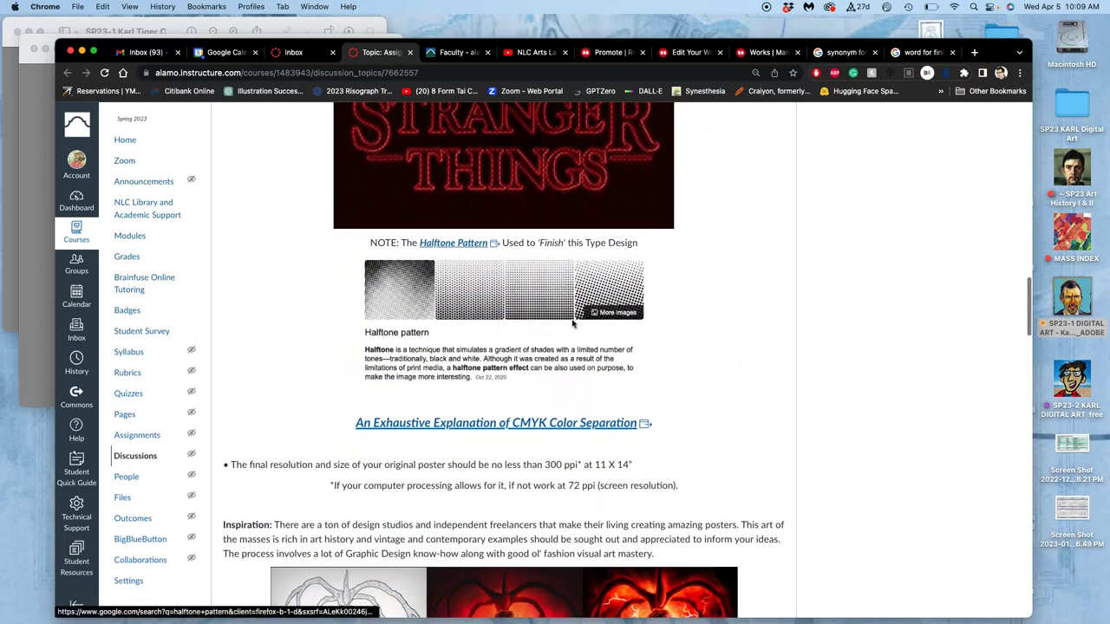
pyautogui.scroll(-3, 572, 324)
pyautogui.scroll(-10, 573, 323)
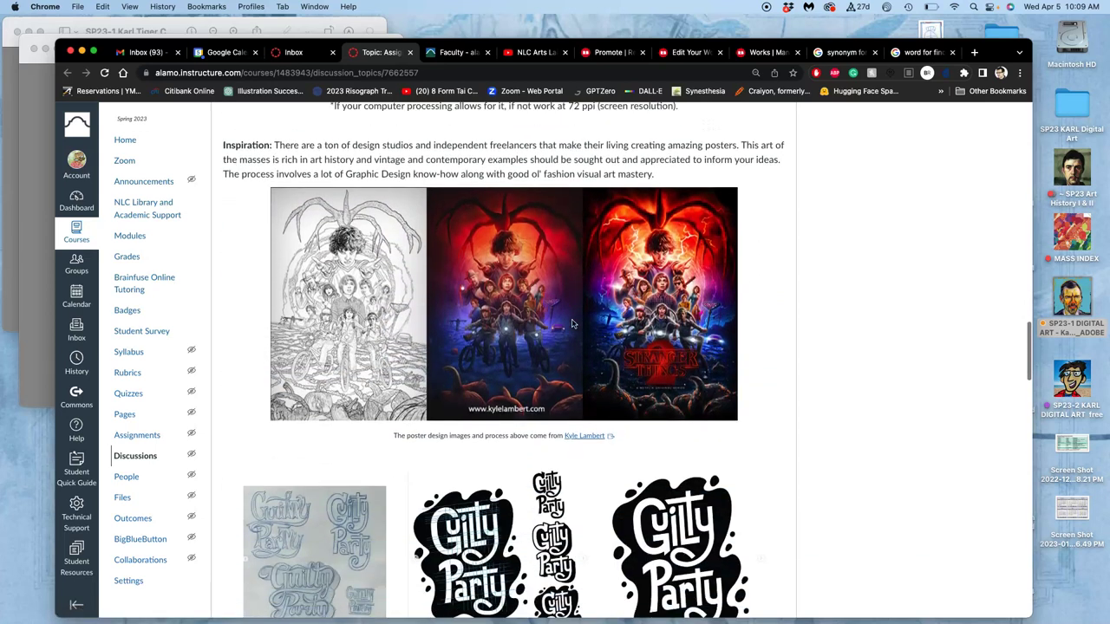
pyautogui.scroll(-1, 572, 323)
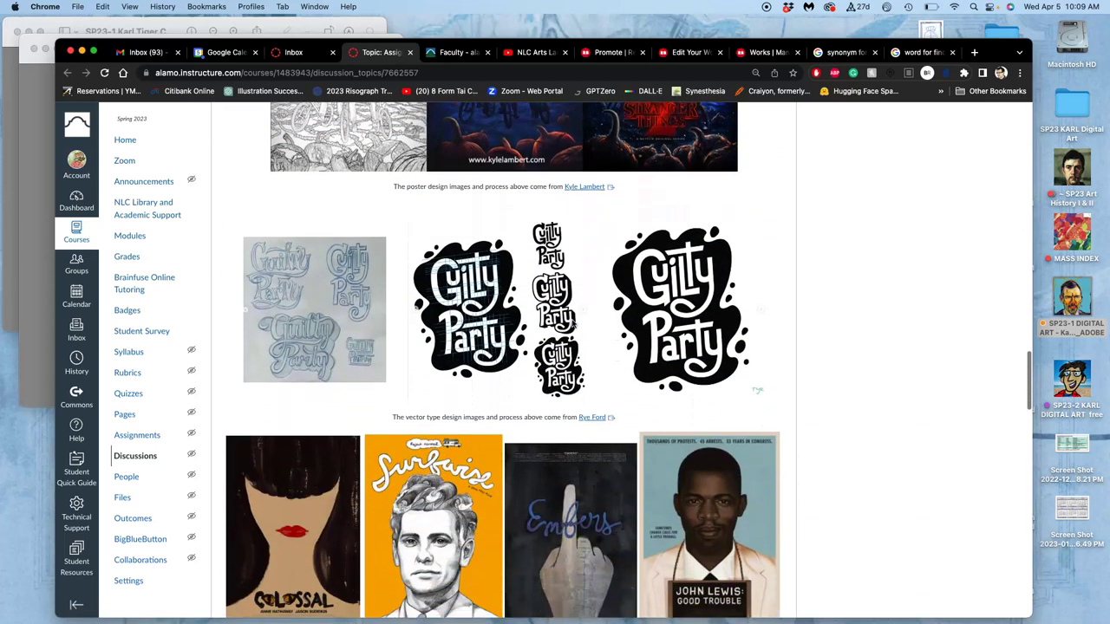
pyautogui.scroll(-8, 516, 323)
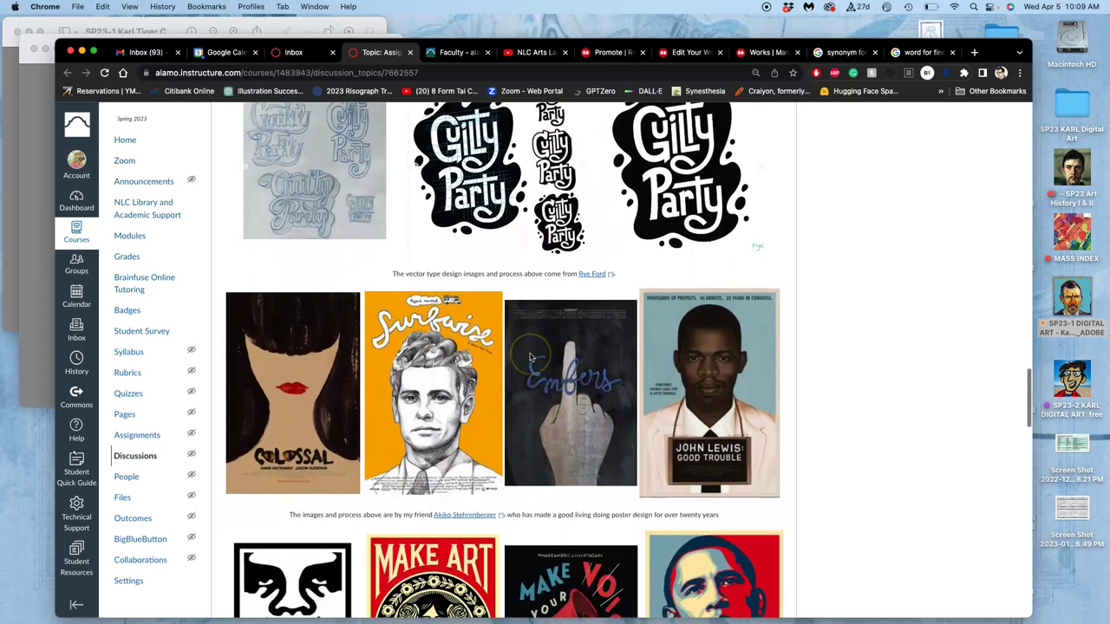
pyautogui.scroll(-4, 530, 356)
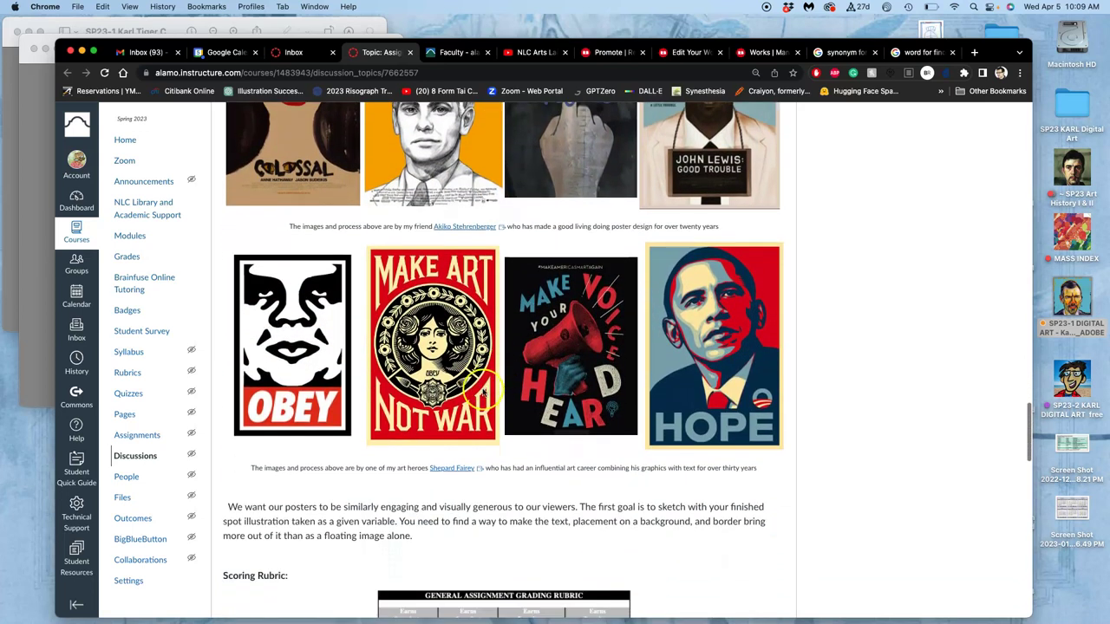
pyautogui.scroll(-7, 510, 422)
pyautogui.scroll(14, 514, 419)
pyautogui.scroll(20, 515, 419)
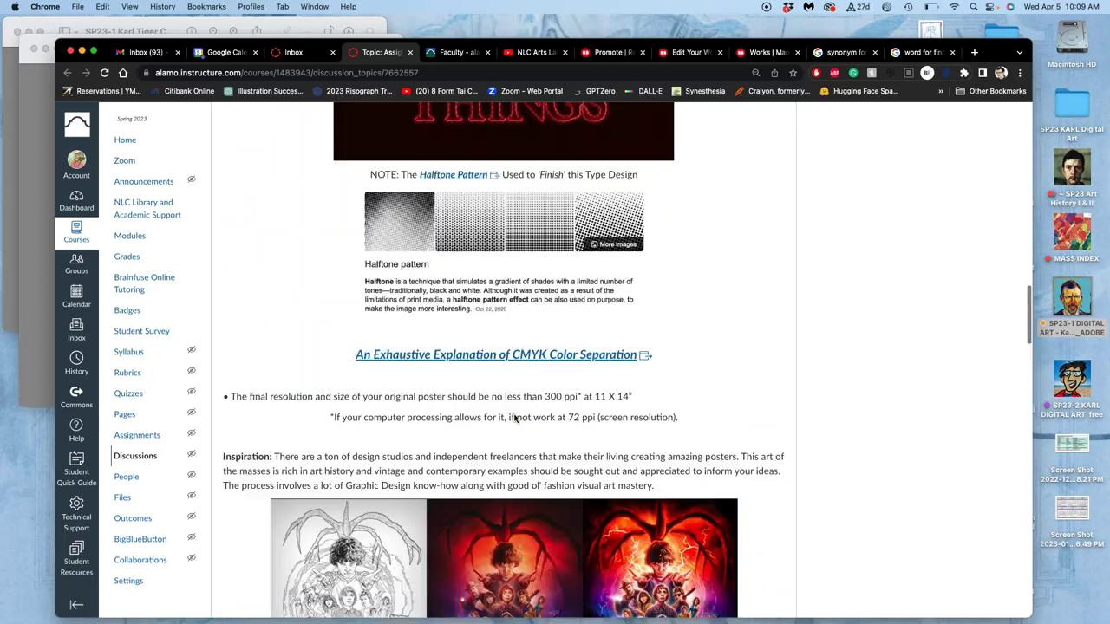
pyautogui.scroll(-6, 514, 419)
pyautogui.scroll(9, 514, 419)
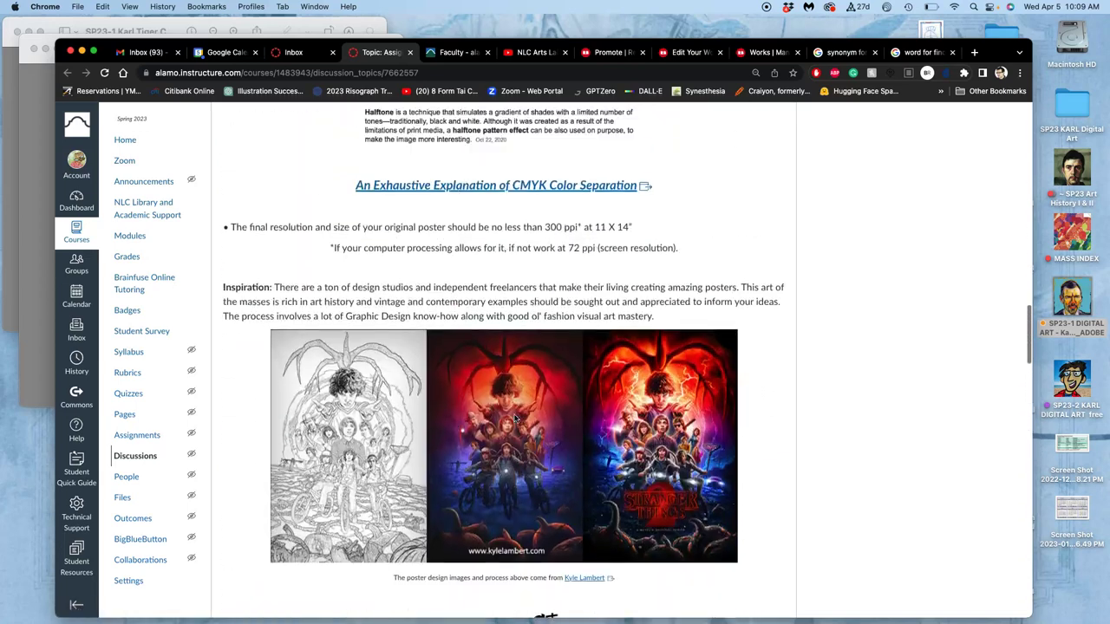
pyautogui.scroll(15, 514, 419)
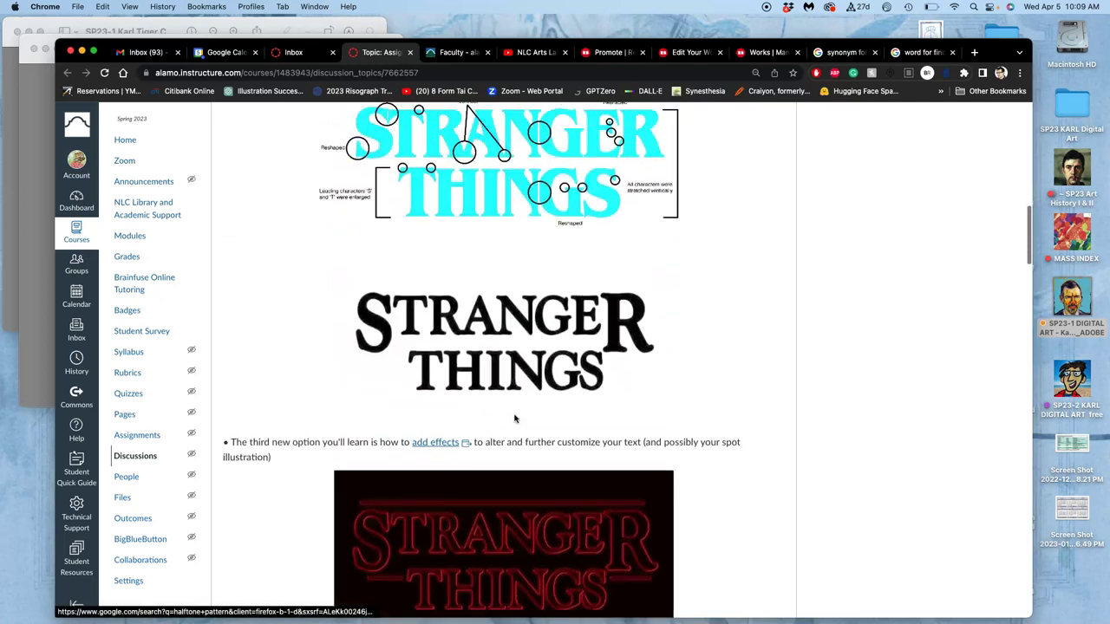
pyautogui.scroll(6, 514, 418)
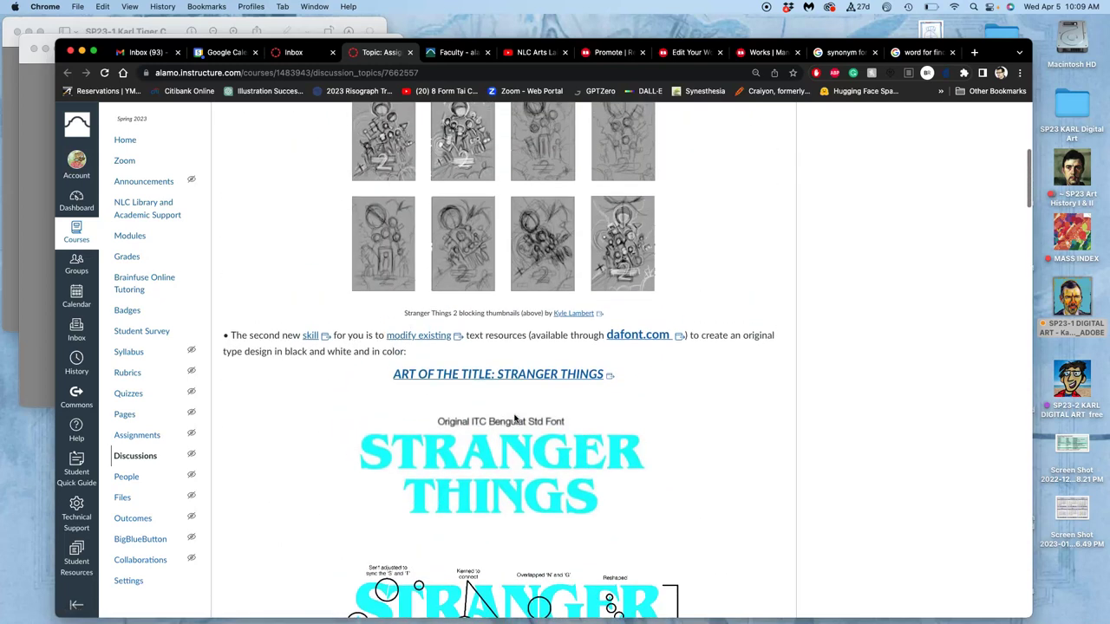
# Step: Open dafont.com from the assignment page, look over its recently added fonts, and search the site for Tattoo
pyautogui.click(629, 345)
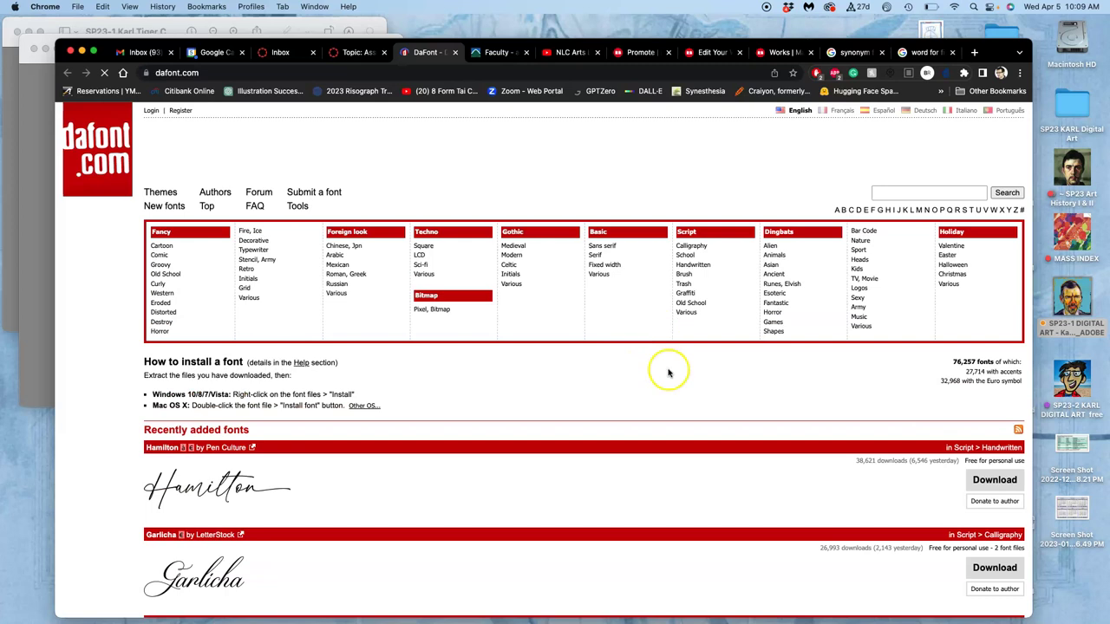
pyautogui.scroll(-5, 694, 400)
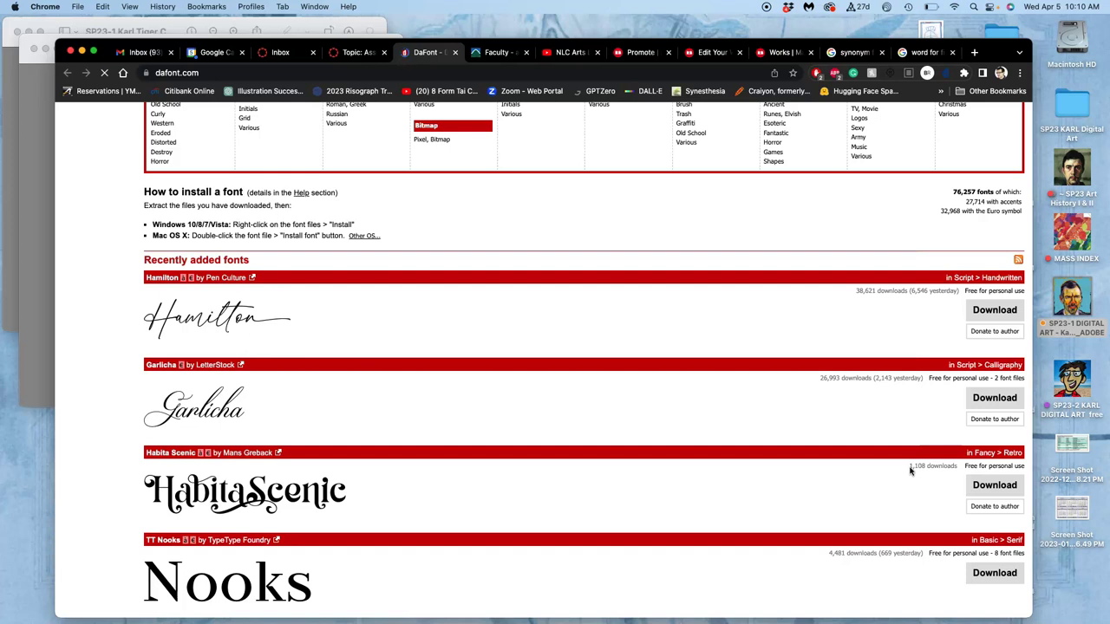
pyautogui.scroll(-5, 910, 470)
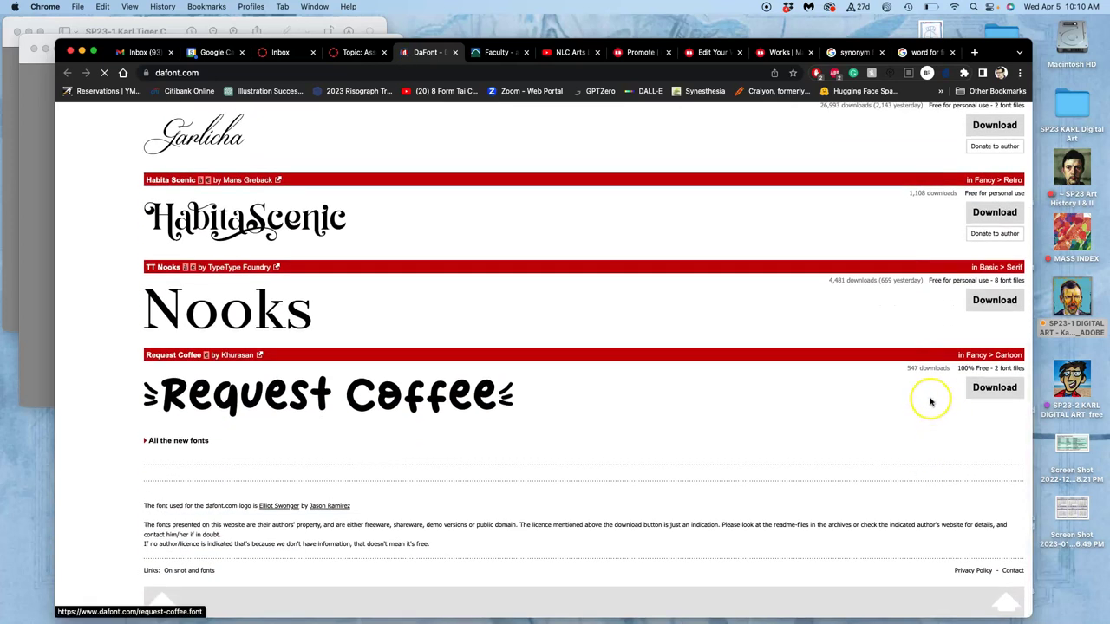
pyautogui.scroll(8, 930, 401)
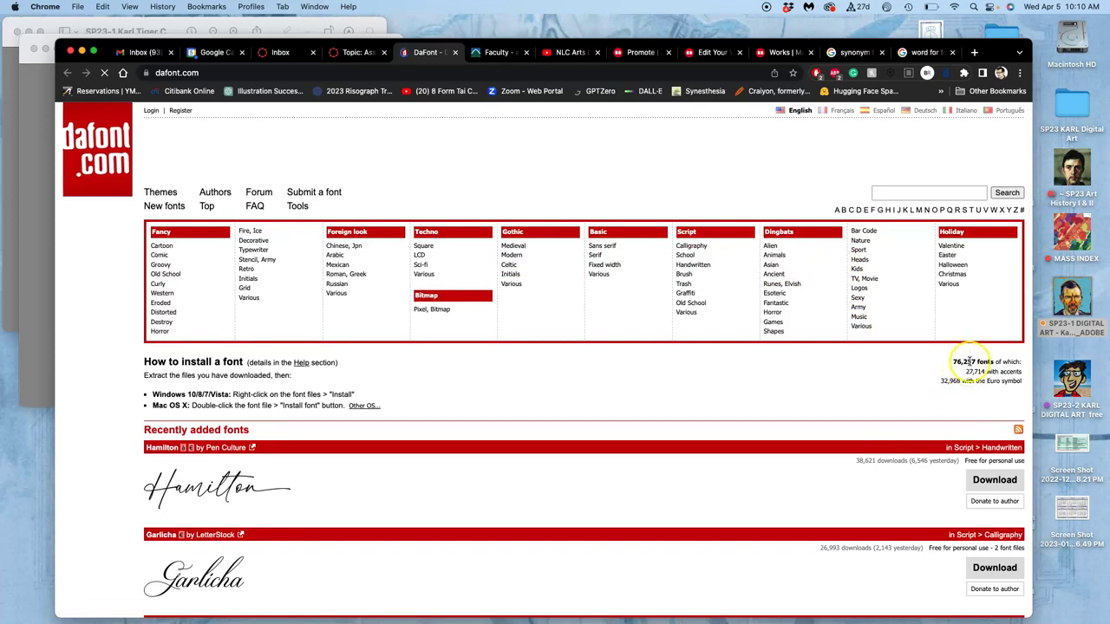
pyautogui.click(903, 192)
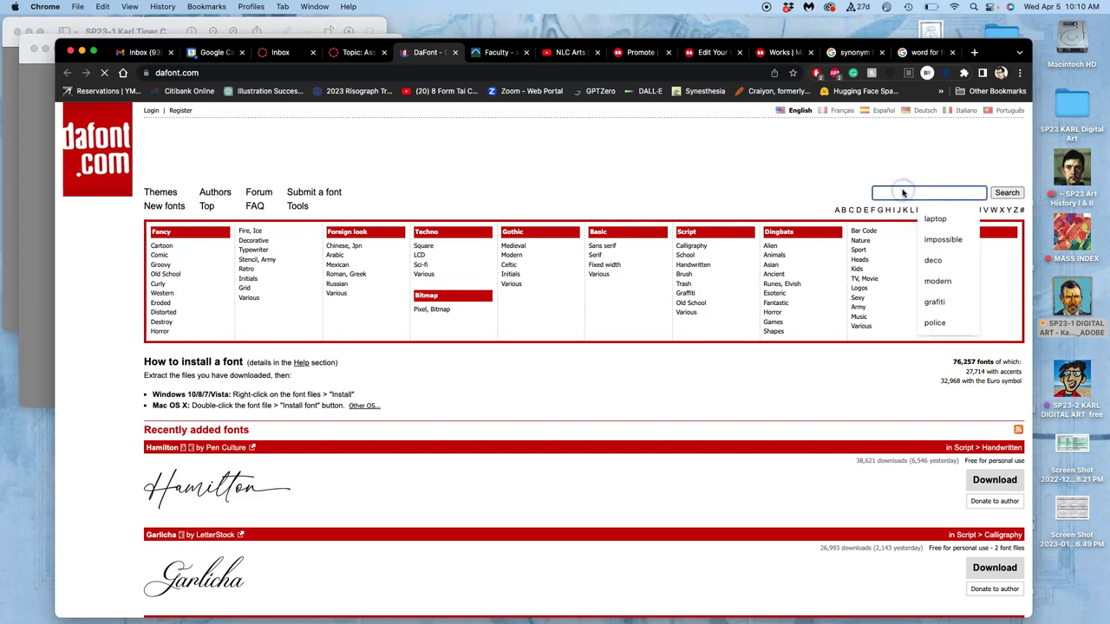
pyautogui.write('Tattoo')
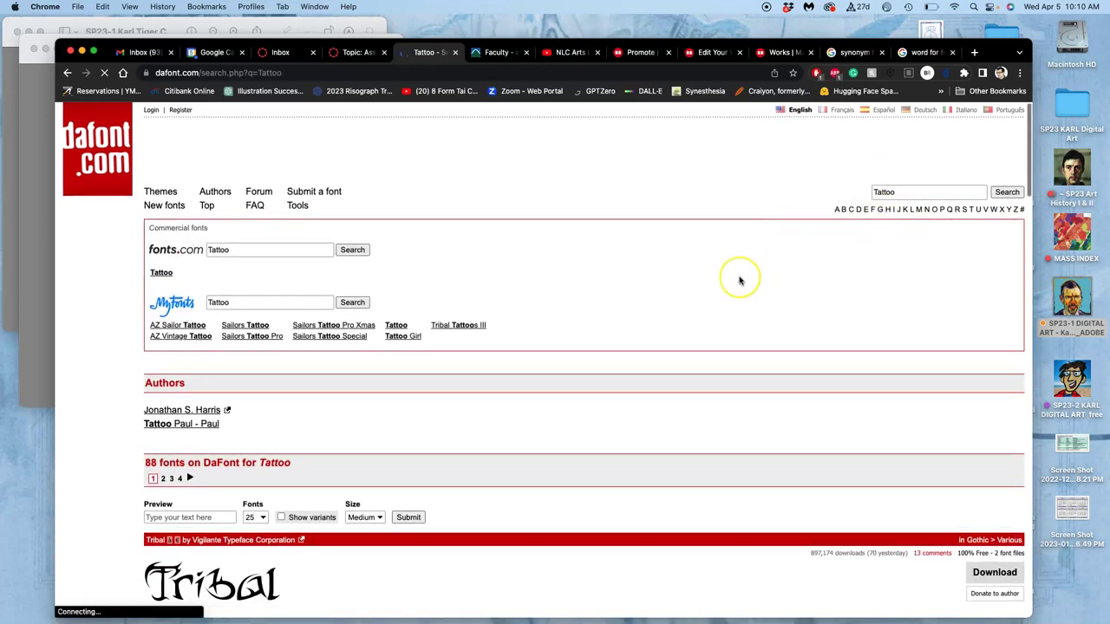
# Step: Browse the Tattoo search results and download the Rooters font by Twicolabs Fontdation
pyautogui.scroll(-5, 738, 277)
pyautogui.scroll(-3, 332, 346)
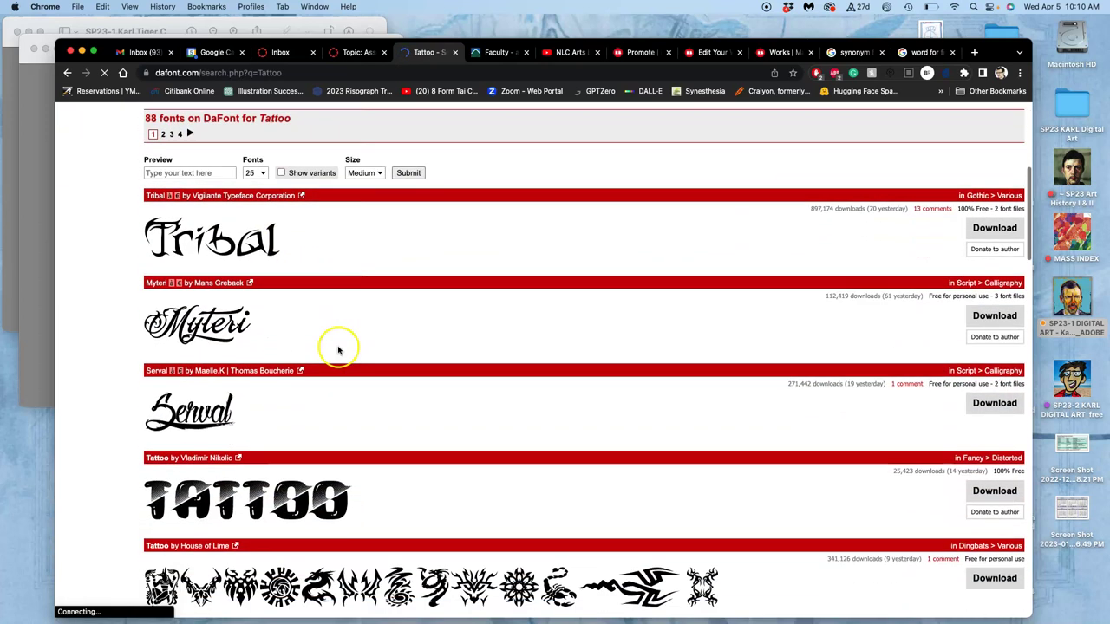
pyautogui.scroll(-1, 306, 395)
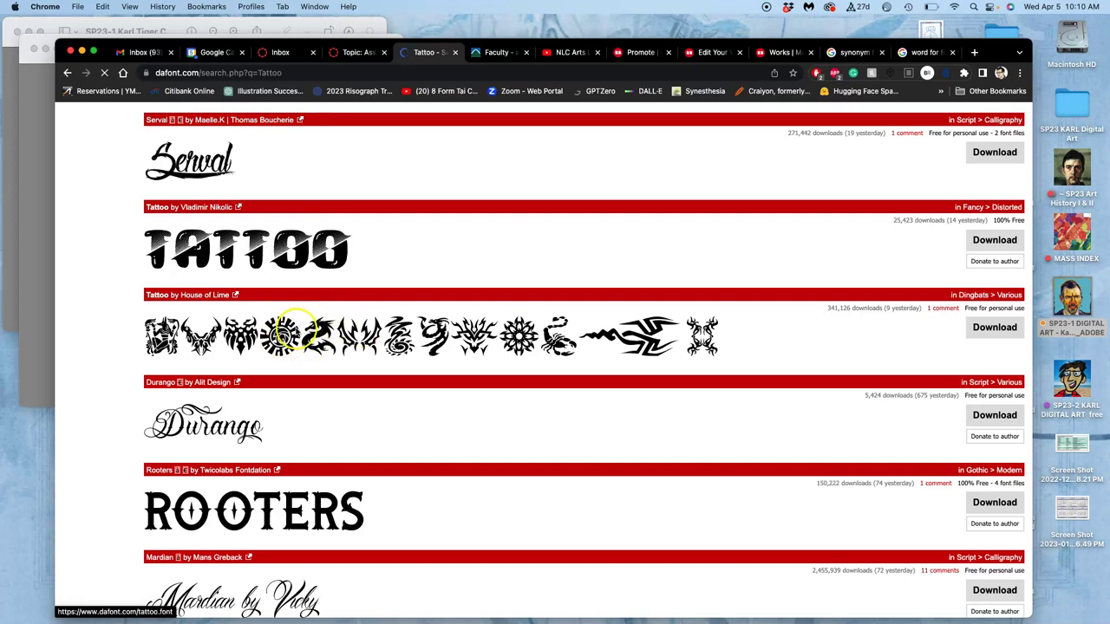
pyautogui.scroll(-5, 293, 347)
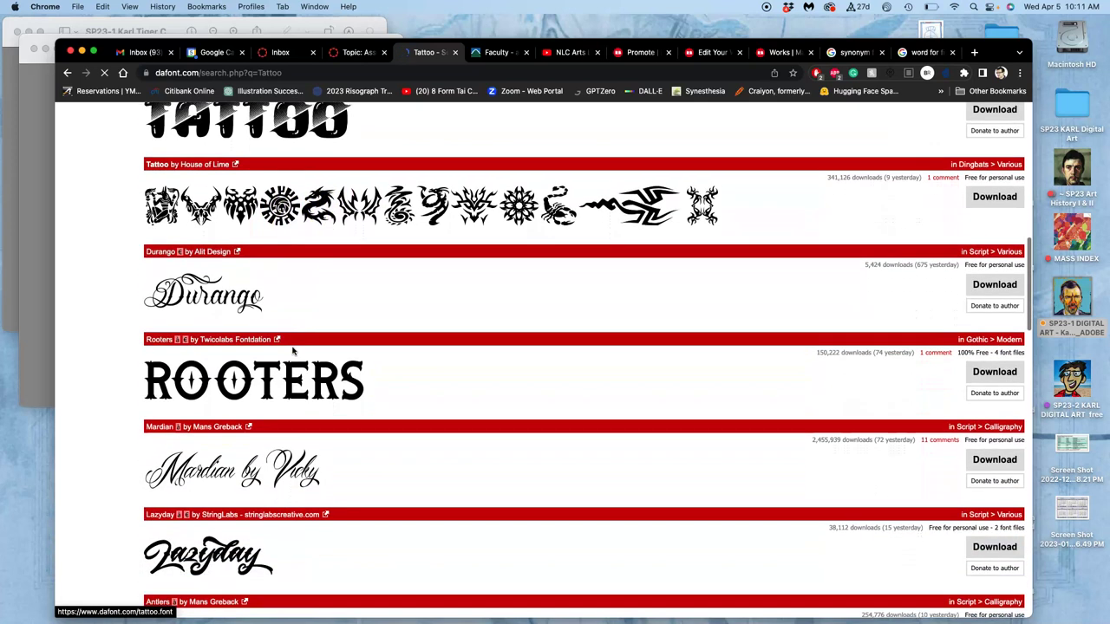
pyautogui.scroll(-1, 293, 347)
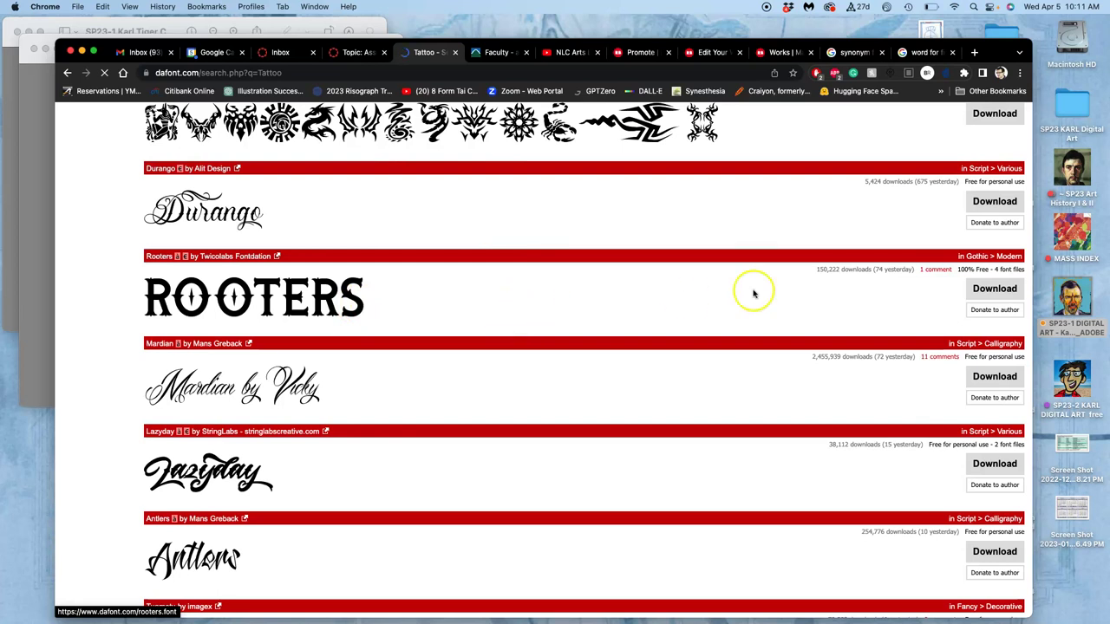
pyautogui.click(985, 289)
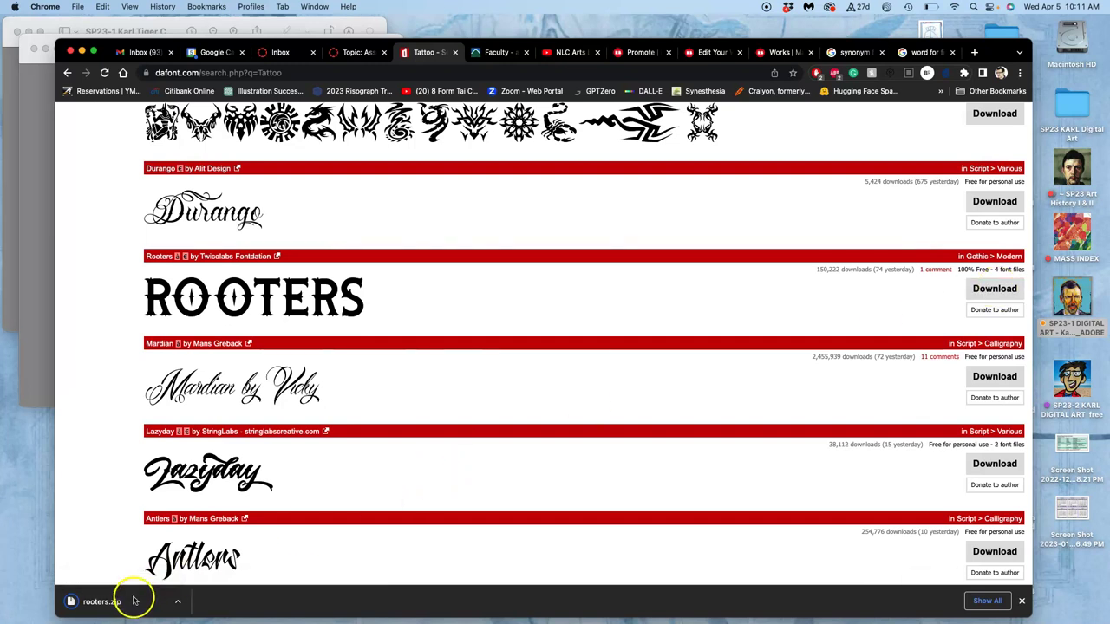
# Step: Open the Downloads folder in Finder, unpack rooters.zip and open the extracted rooters folder
pyautogui.click(16, 505)
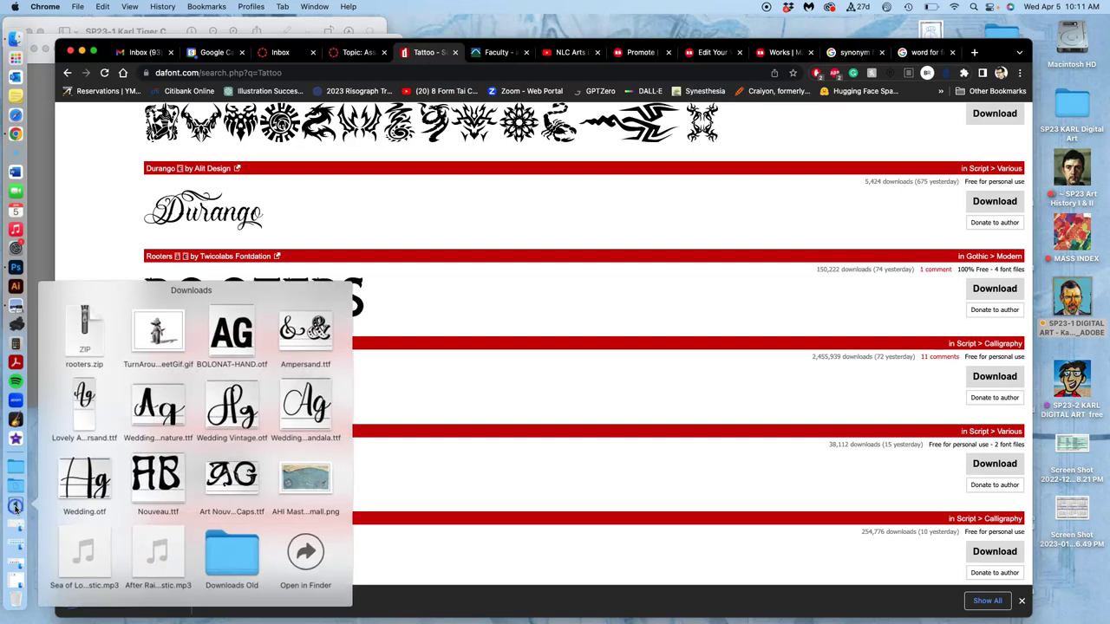
pyautogui.click(307, 559)
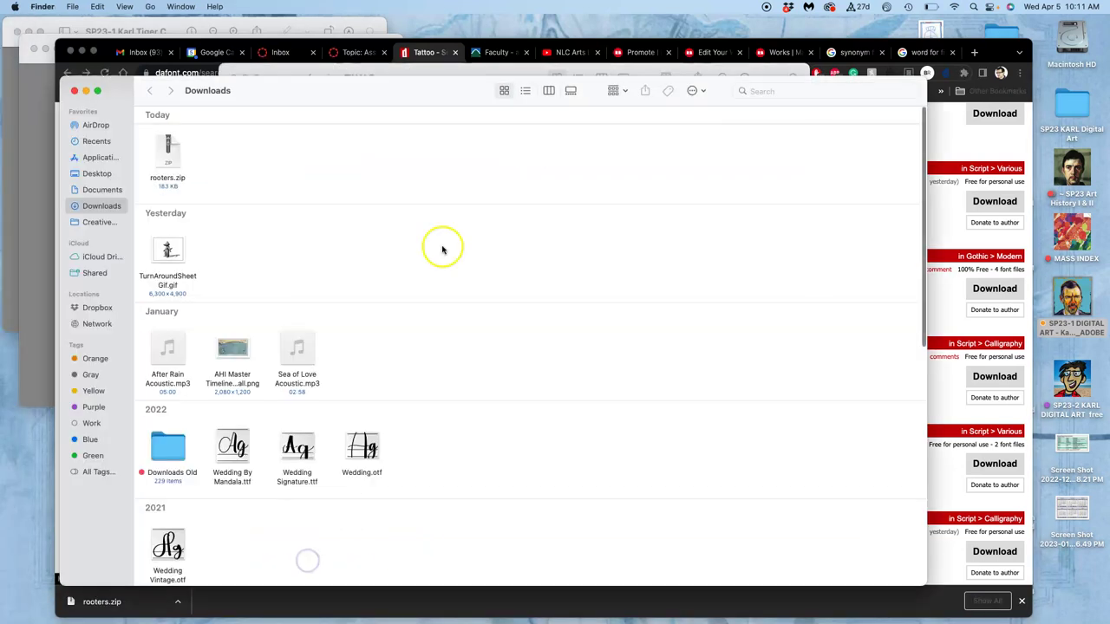
pyautogui.doubleClick(167, 152)
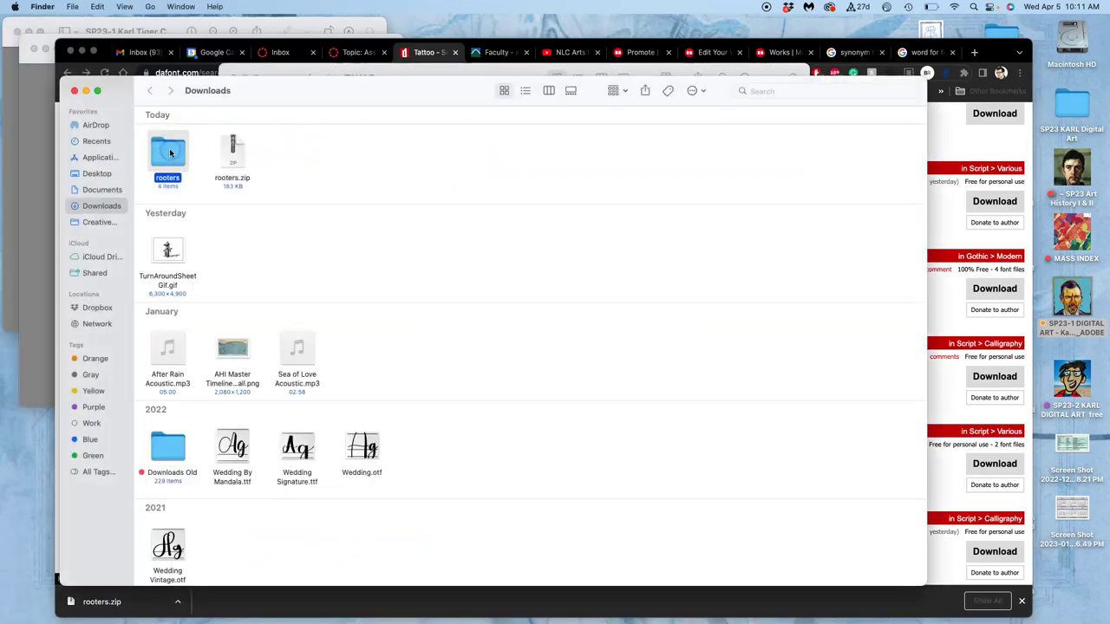
pyautogui.doubleClick(173, 159)
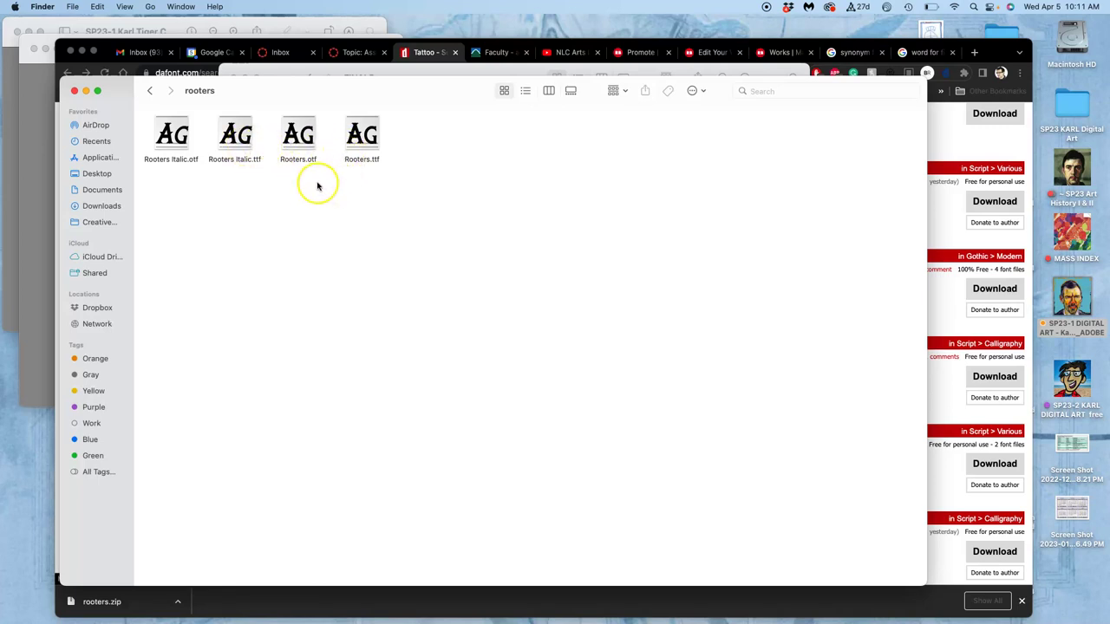
# Step: Try to install the Rooters Italic.ttf and Rooters.otf fonts with Font Book, and close the font and folder windows
pyautogui.click(291, 132)
pyautogui.keyDown('super'); pyautogui.click(236, 132); pyautogui.keyUp('super')
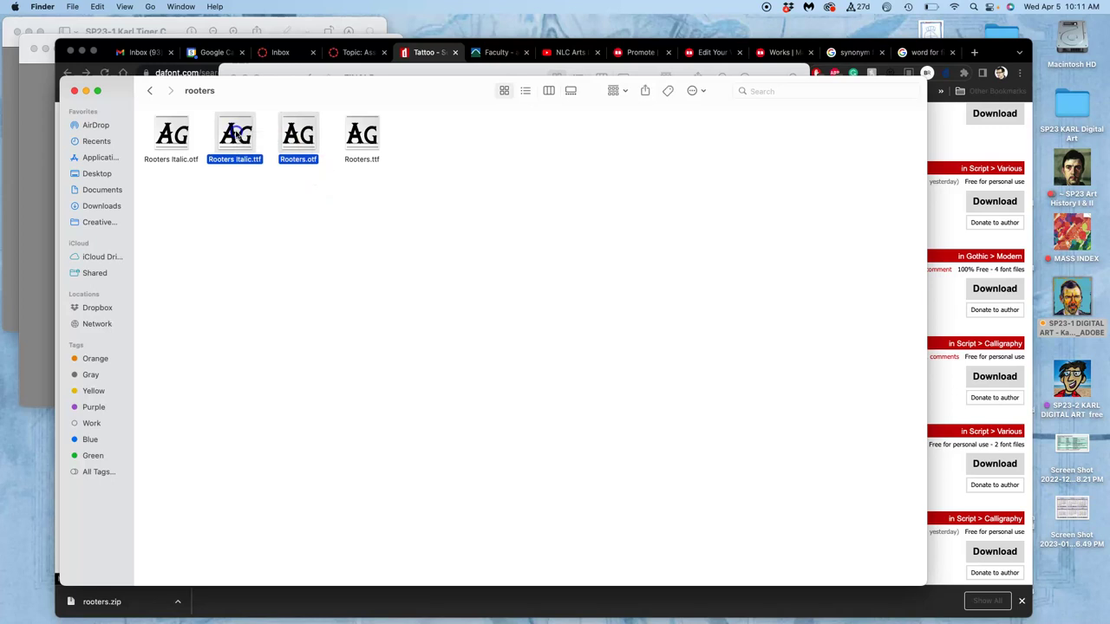
pyautogui.doubleClick(236, 132)
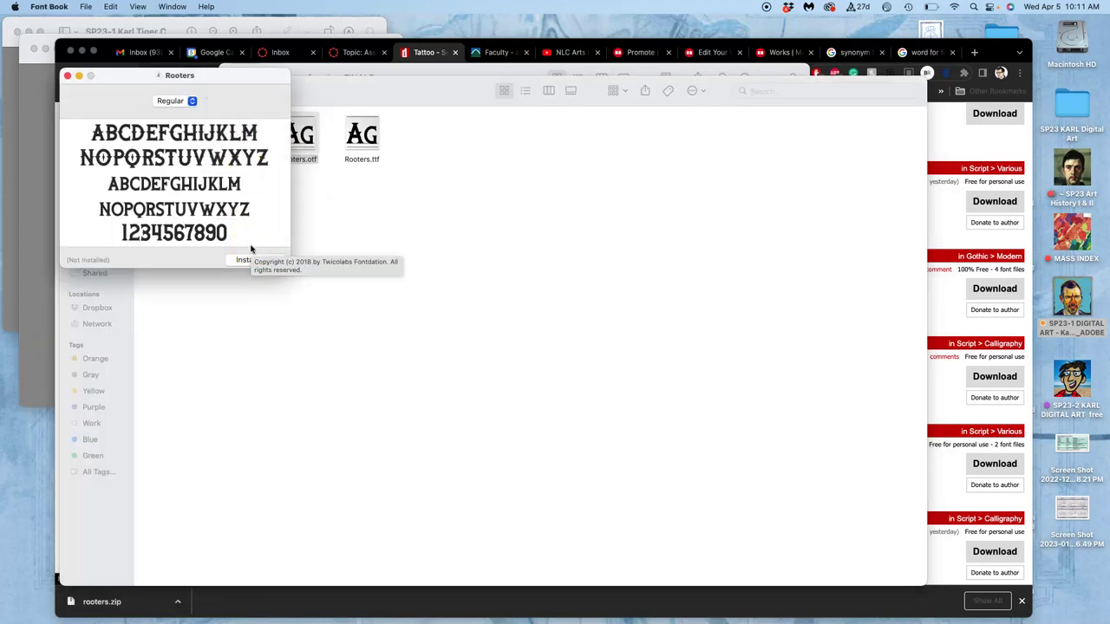
pyautogui.click(244, 260)
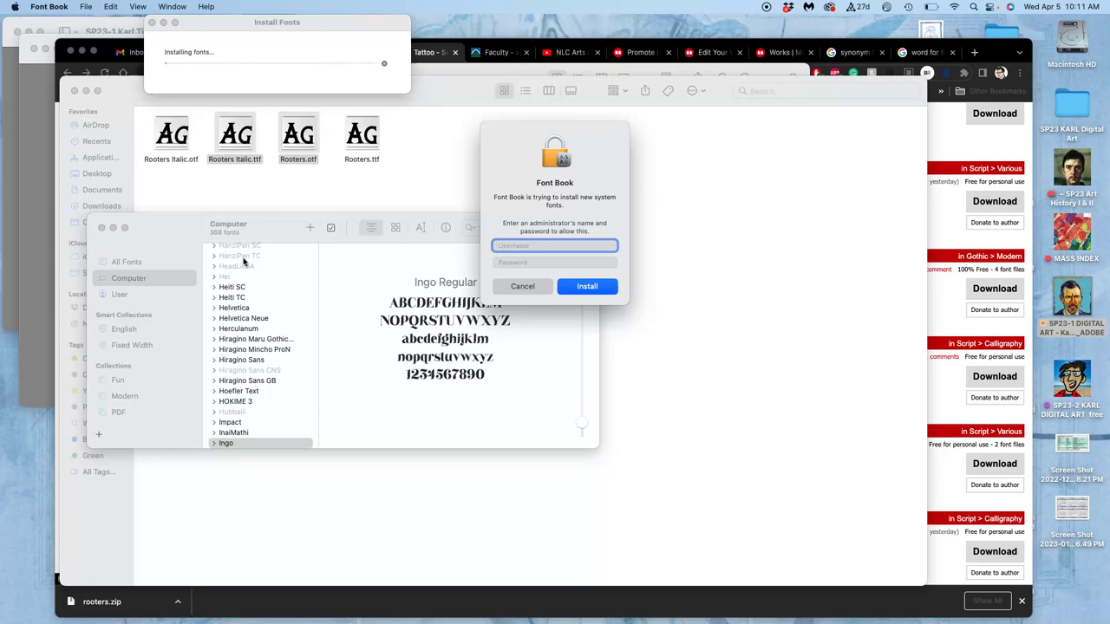
pyautogui.click(317, 232)
pyautogui.click(528, 289)
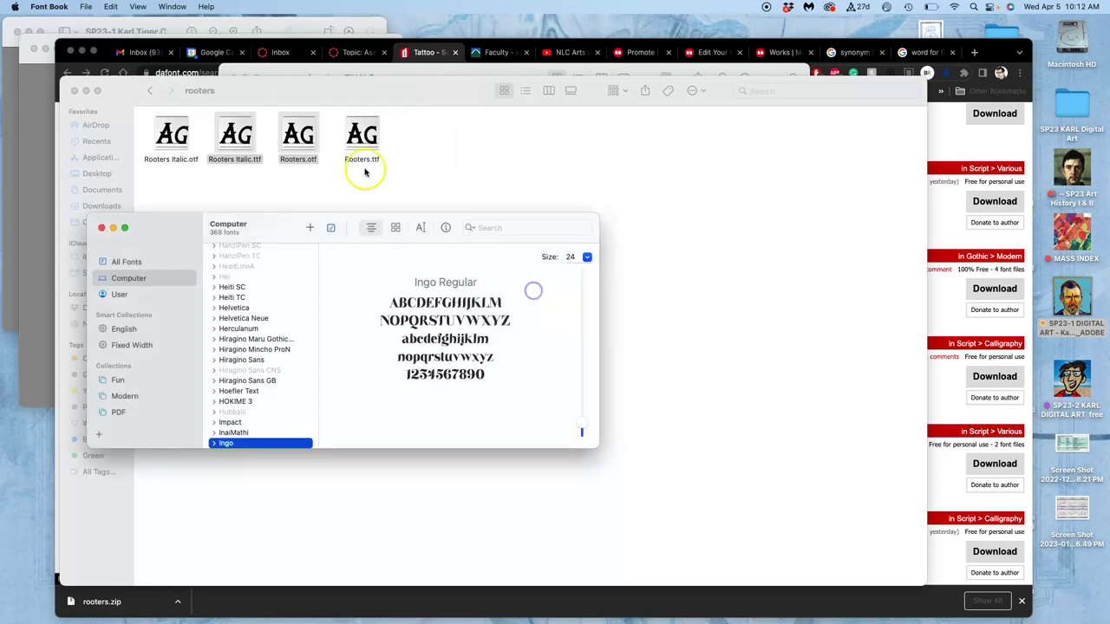
pyautogui.click(103, 229)
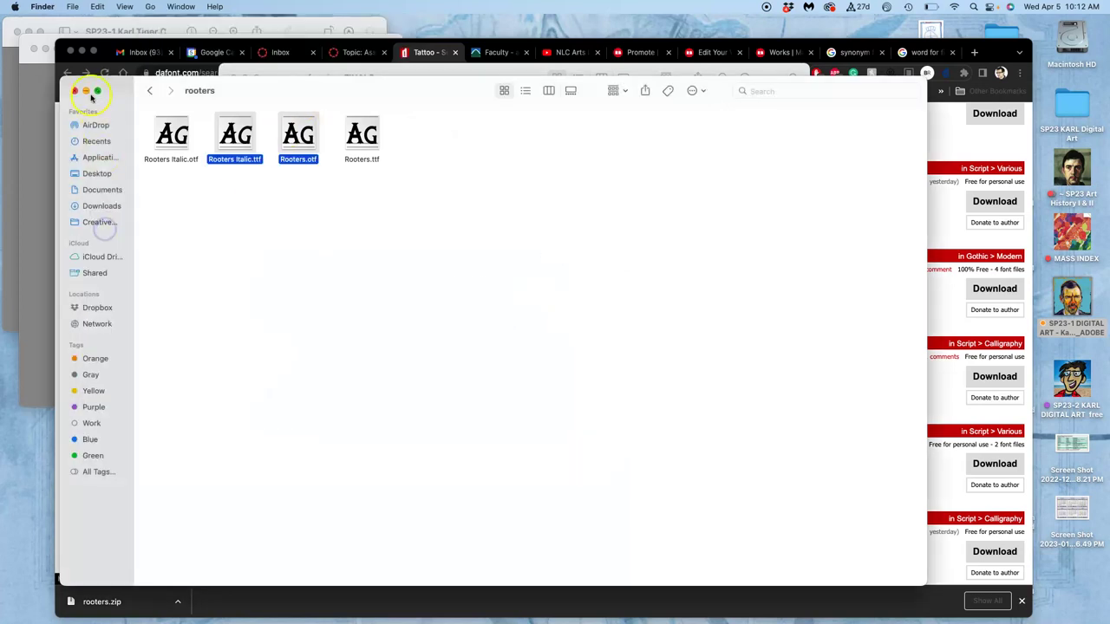
pyautogui.click(74, 90)
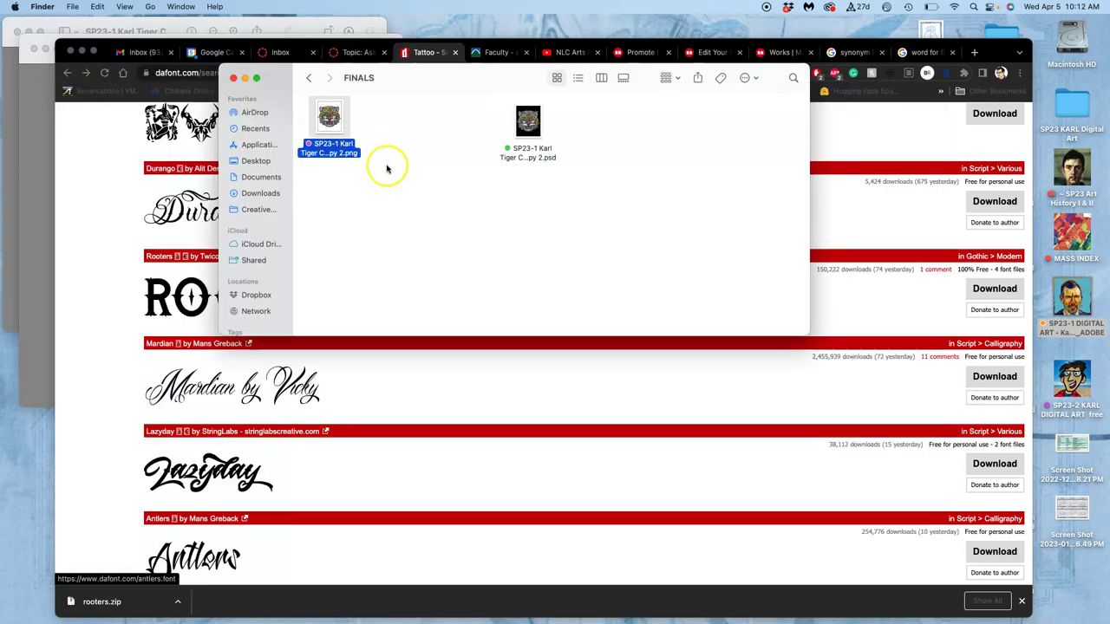
# Step: Return to the dafont results in Chrome, open the Rooters font page and preview the custom text WORK IN PROGRESS
pyautogui.click(443, 161)
pyautogui.click(110, 181)
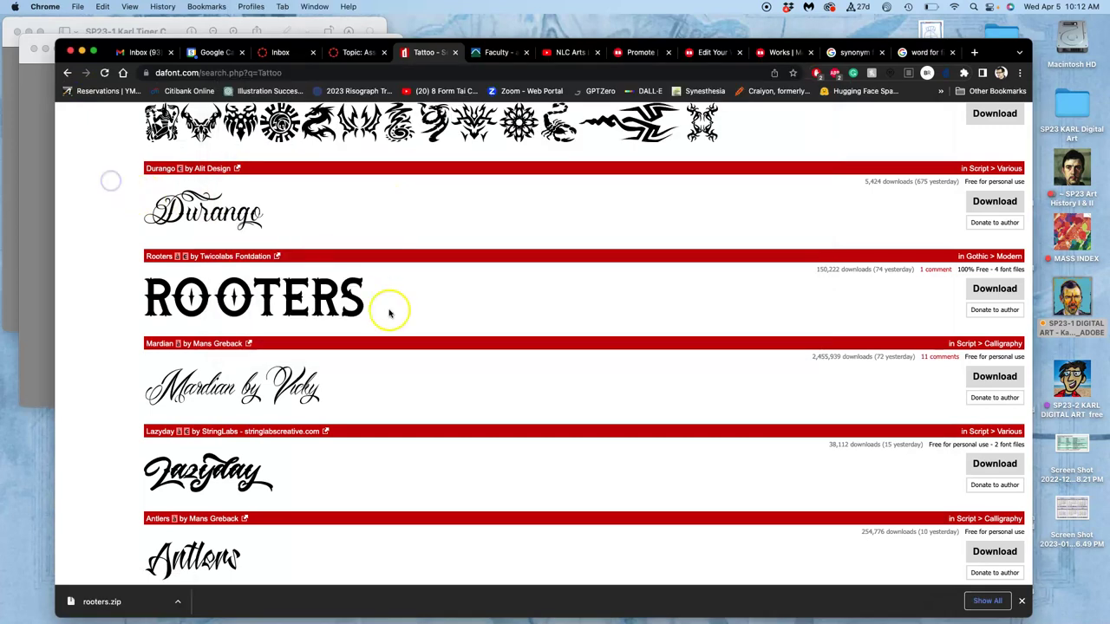
pyautogui.scroll(-3, 260, 282)
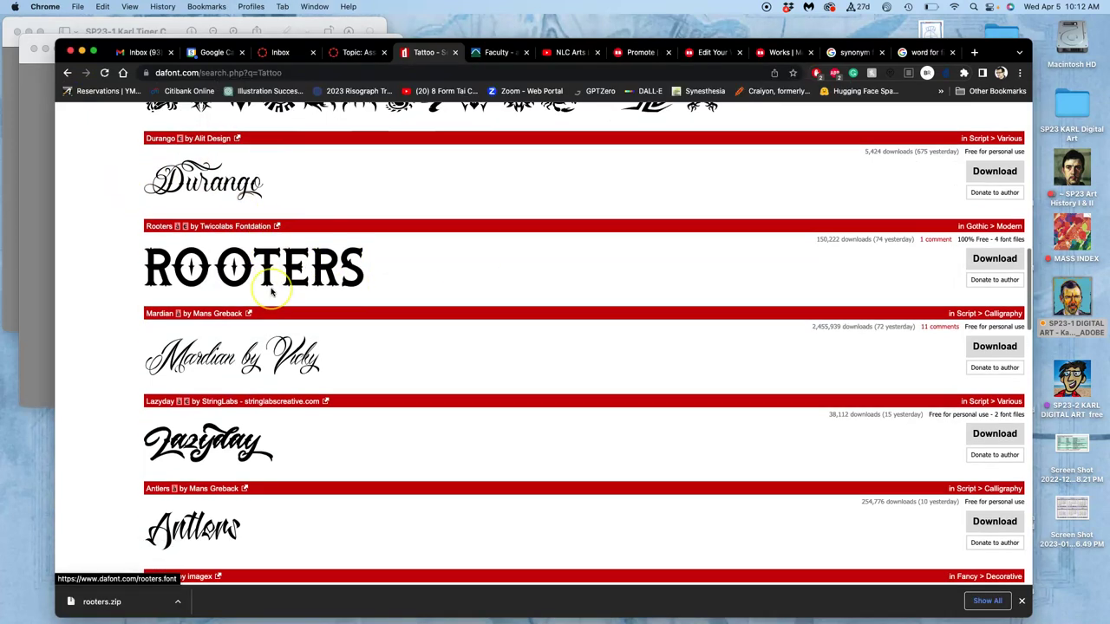
pyautogui.scroll(2, 225, 225)
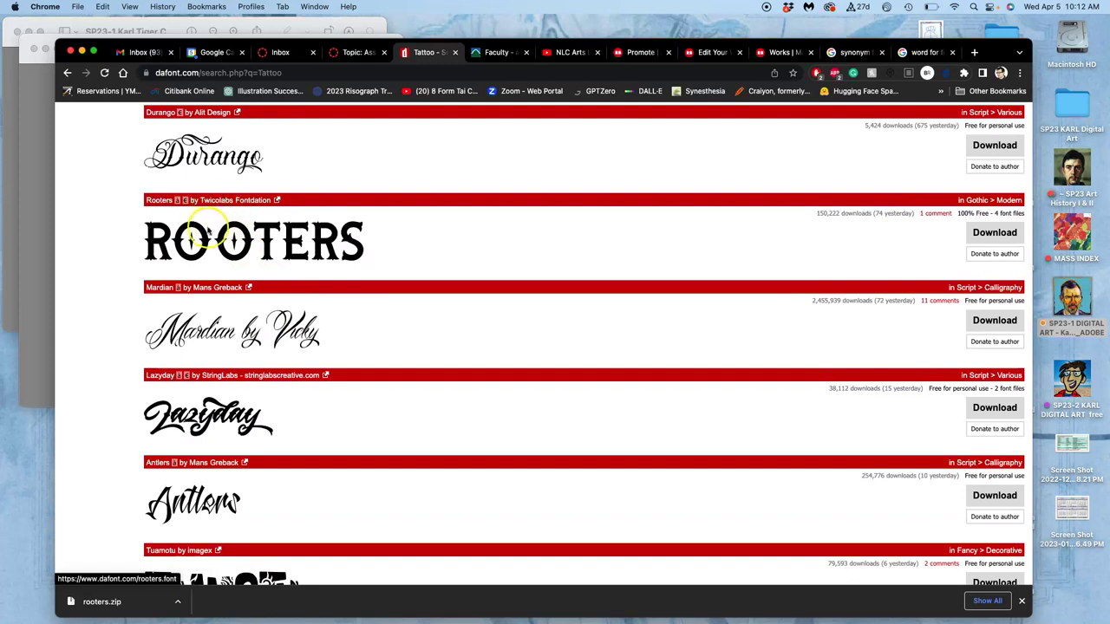
pyautogui.click(201, 227)
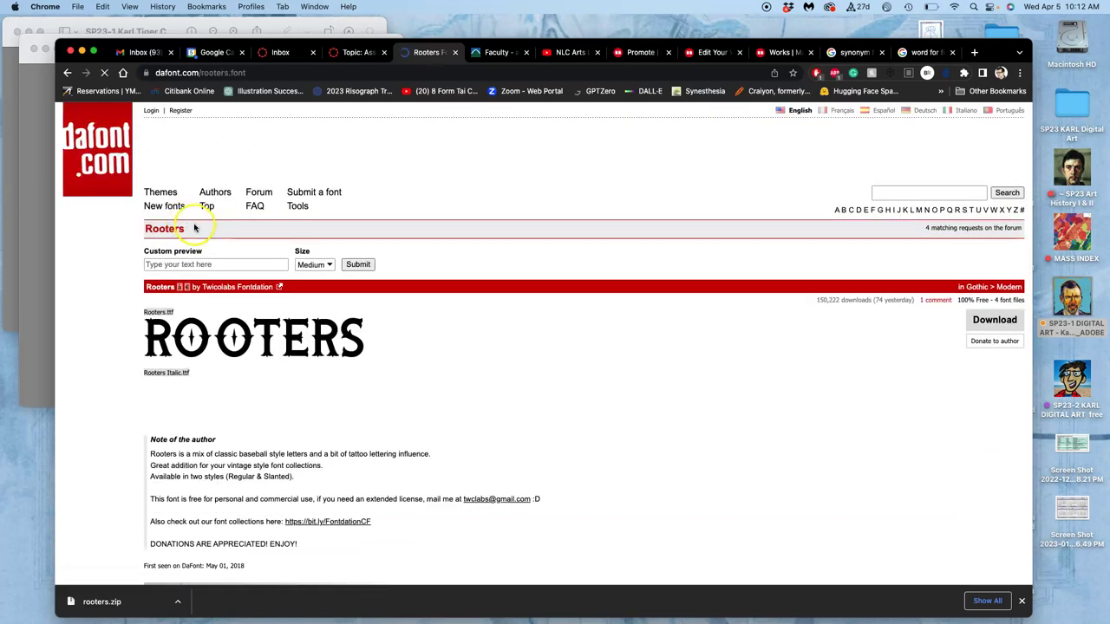
pyautogui.click(184, 265)
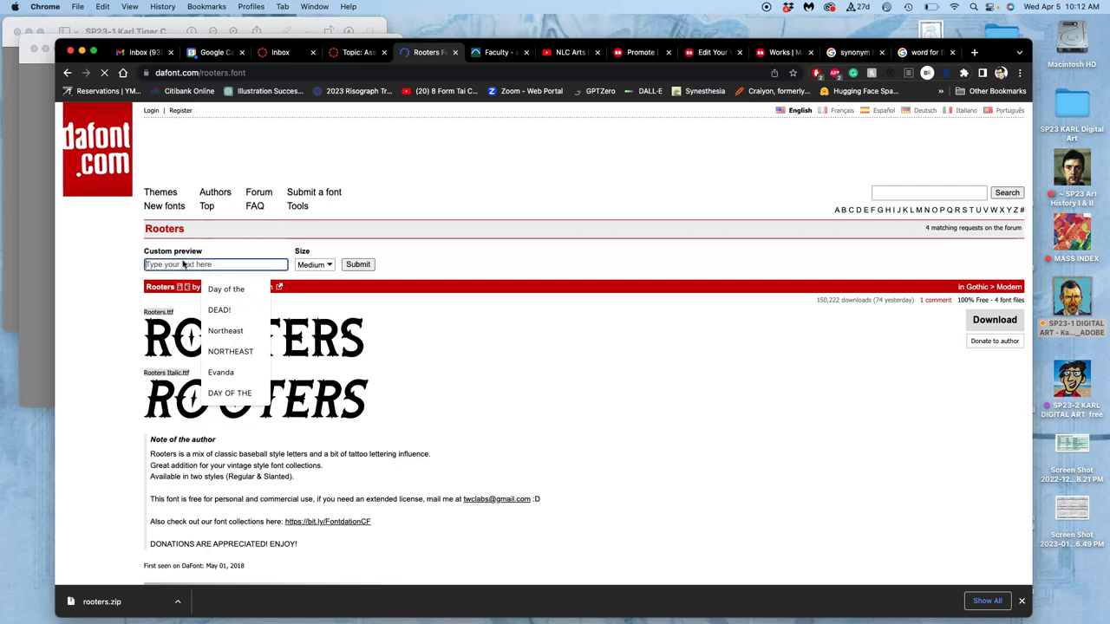
pyautogui.write('WORK IN PROGRESS')
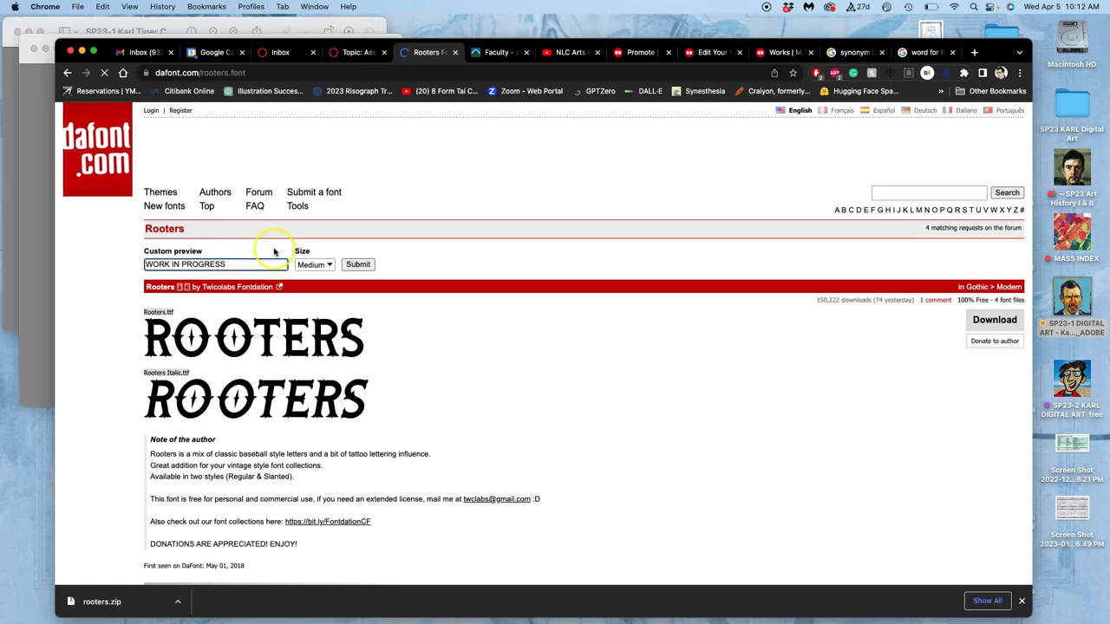
pyautogui.click(358, 264)
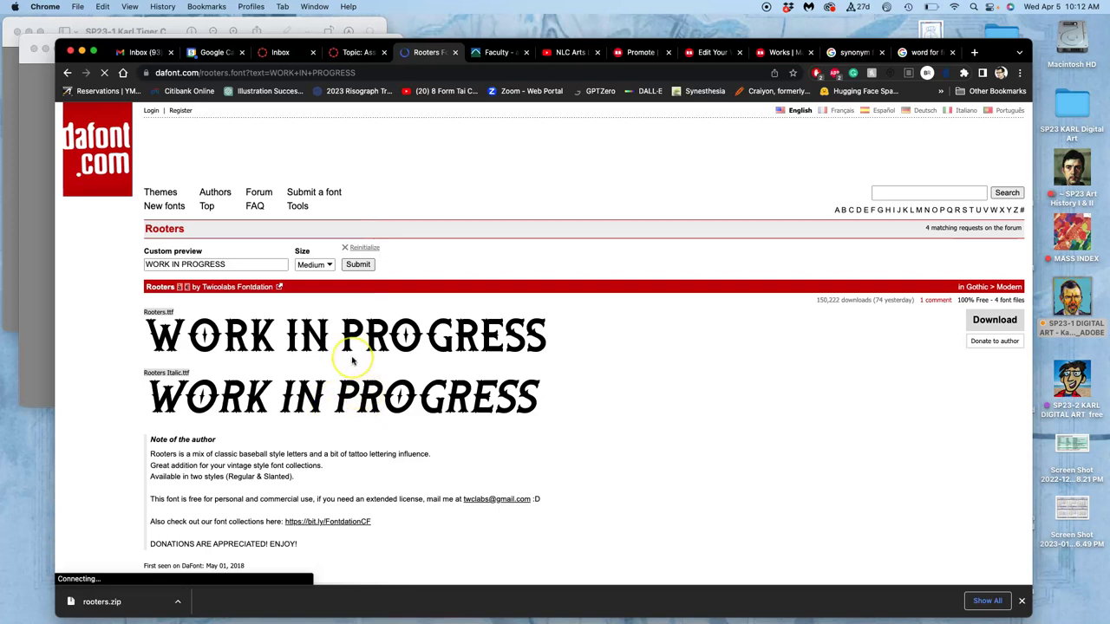
# Step: Enlarge the Rooters page to 150% and capture a screenshot of the regular, non-italic WORK IN PROGRESS preview
pyautogui.press('super+equal')
pyautogui.press('super+equal')
pyautogui.press('super+equal')
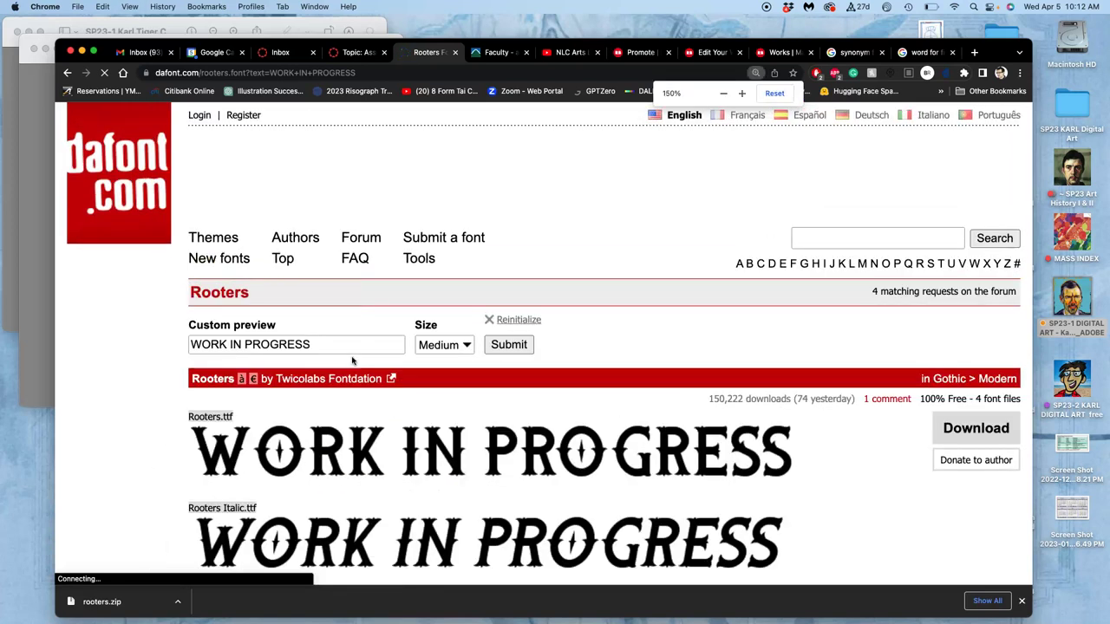
pyautogui.scroll(-3, 352, 360)
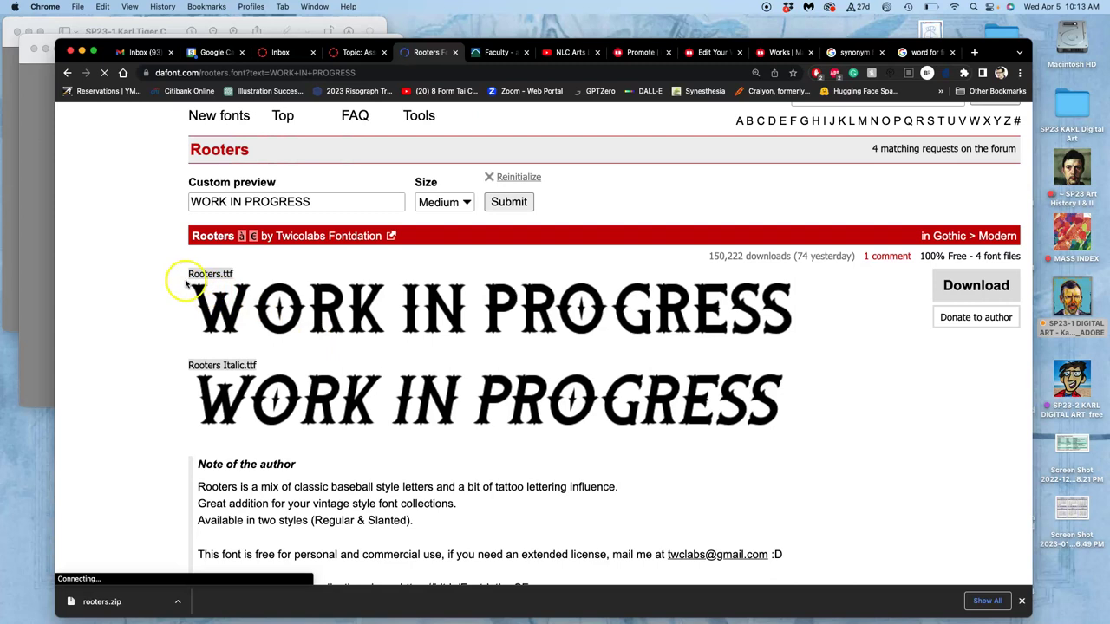
pyautogui.moveTo(186, 282); pyautogui.dragTo(803, 347)
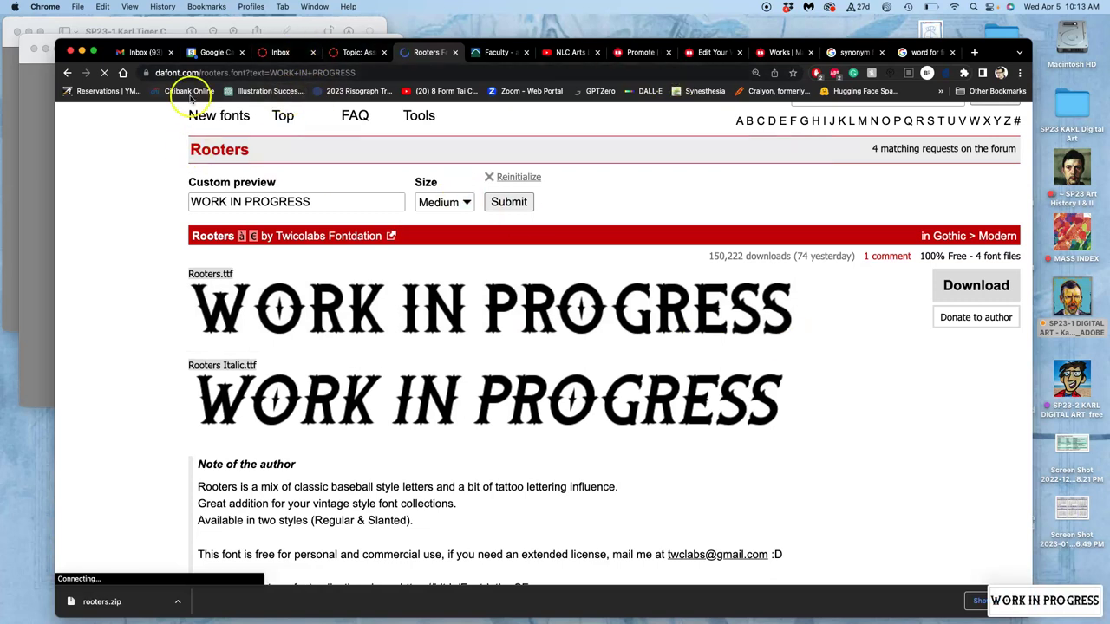
# Step: Switch to Photoshop, place the lettering screenshot from the desktop into the poster and position it above the tiger's head
pyautogui.click(81, 53)
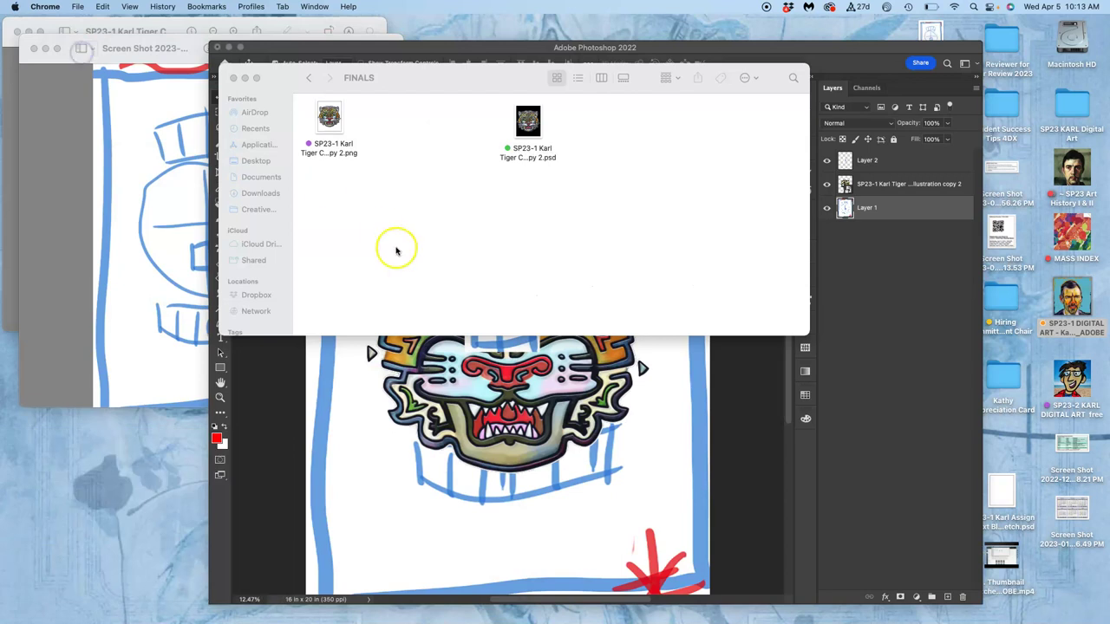
pyautogui.click(586, 409)
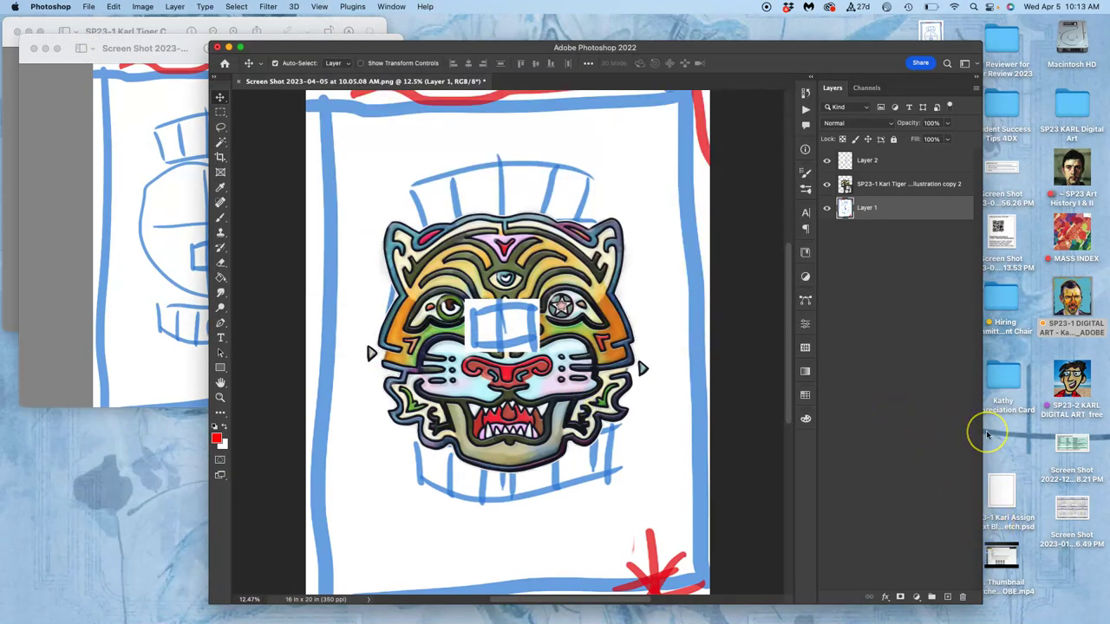
pyautogui.press('F11')
pyautogui.click(935, 168)
pyautogui.moveTo(935, 169); pyautogui.dragTo(632, 248)
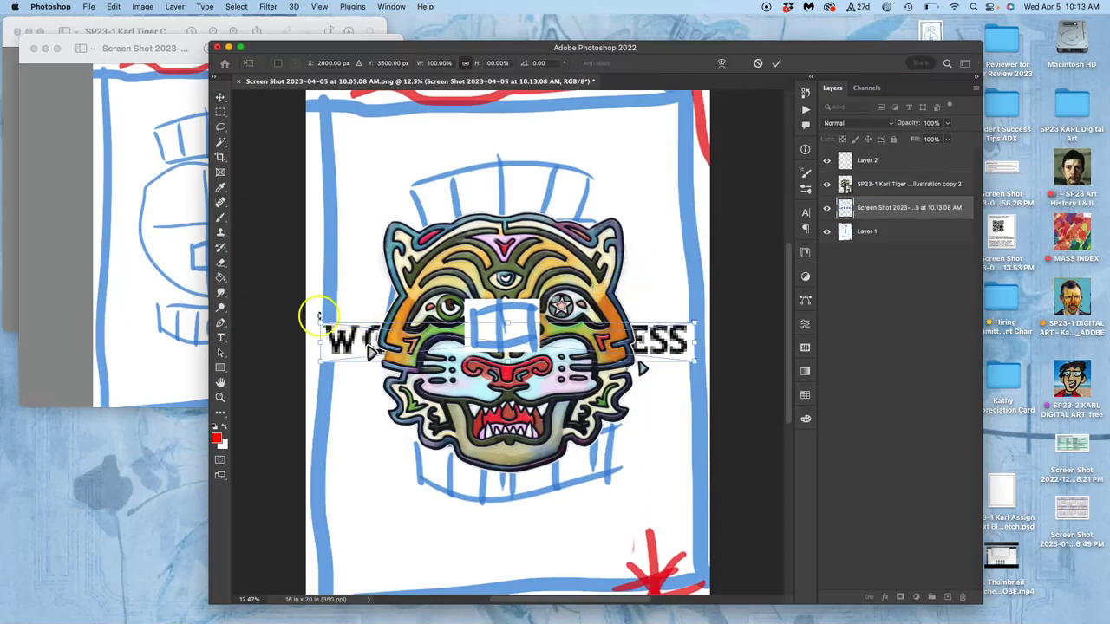
pyautogui.moveTo(342, 338); pyautogui.dragTo(348, 164)
pyautogui.press('Return')
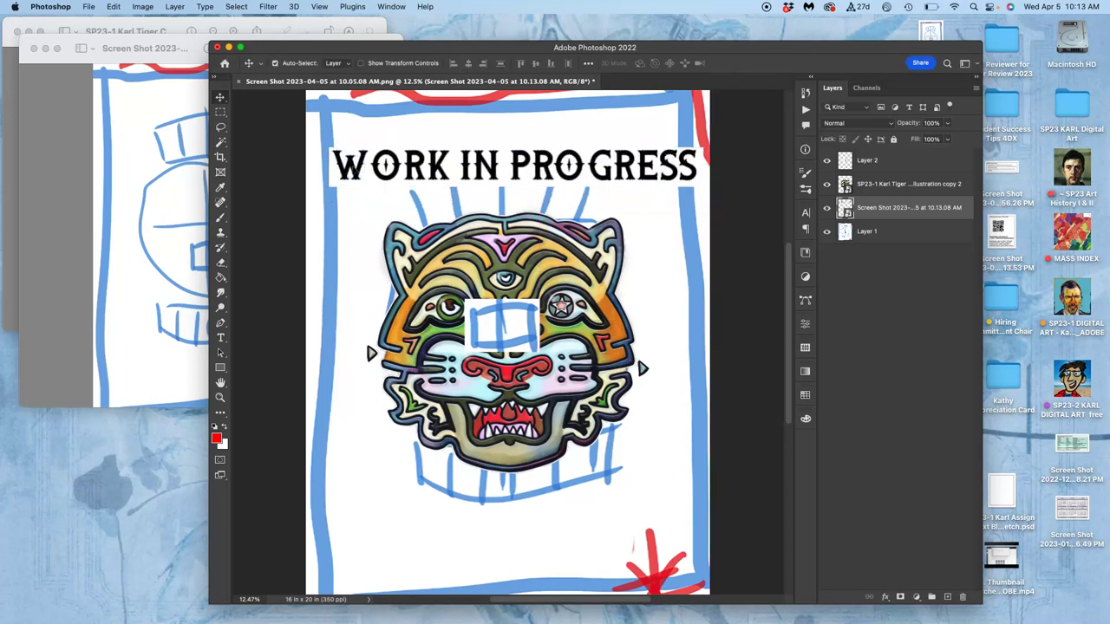
# Step: Scale the WORK IN PROGRESS lettering to about 224% and position the word WORK just above the tiger's head
pyautogui.click(873, 209)
pyautogui.press('super')
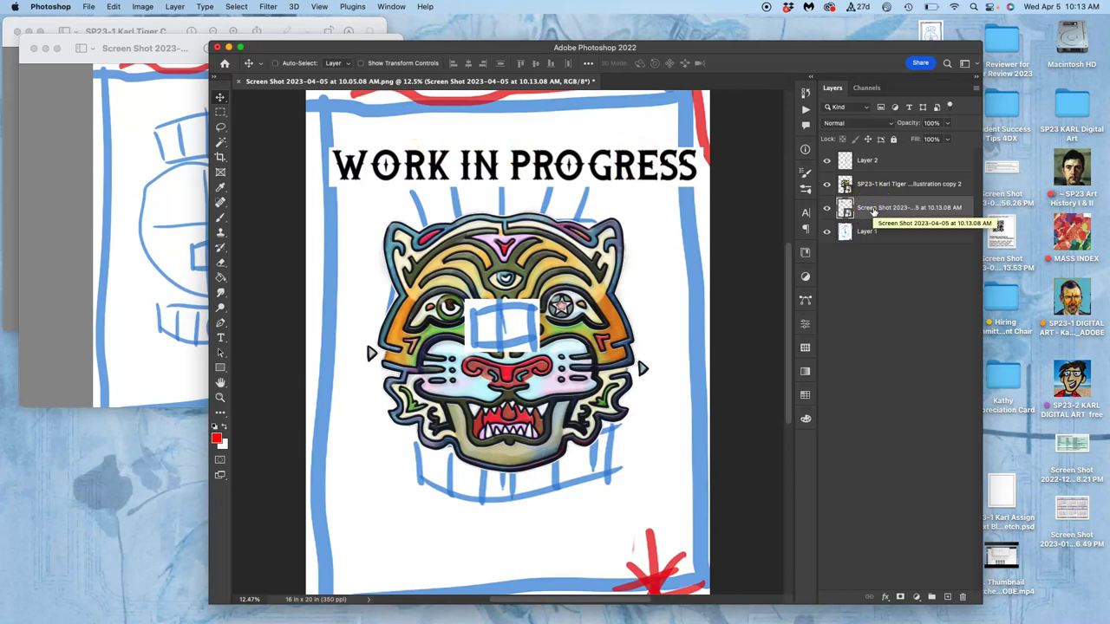
pyautogui.press('super+t')
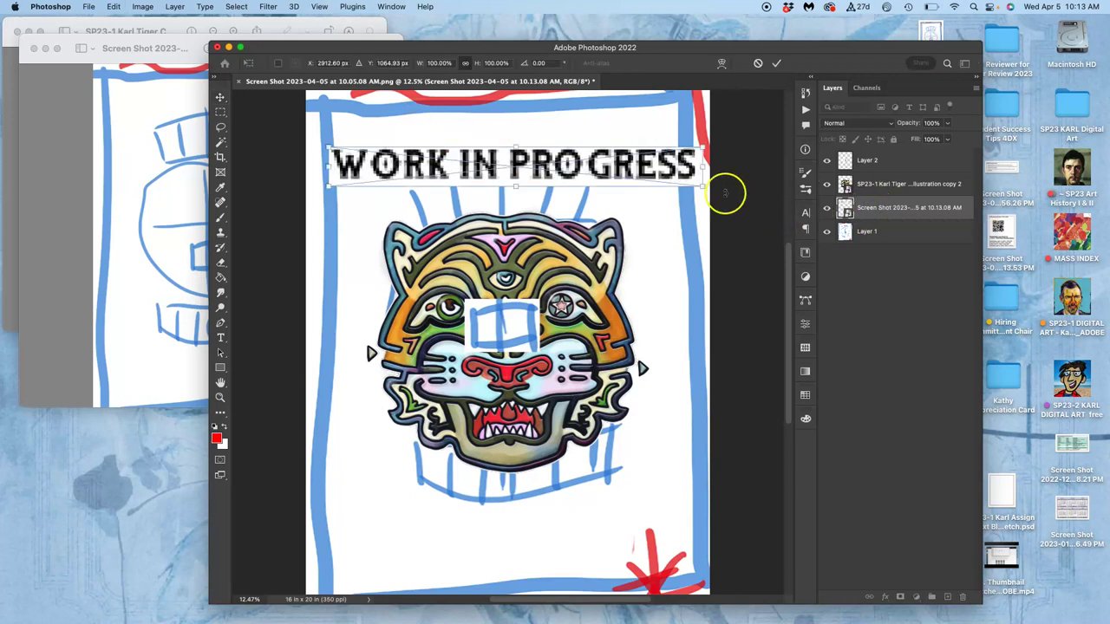
pyautogui.moveTo(699, 186); pyautogui.dragTo(736, 330)
pyautogui.moveTo(441, 339); pyautogui.dragTo(802, 322)
pyautogui.moveTo(399, 118); pyautogui.dragTo(355, 168)
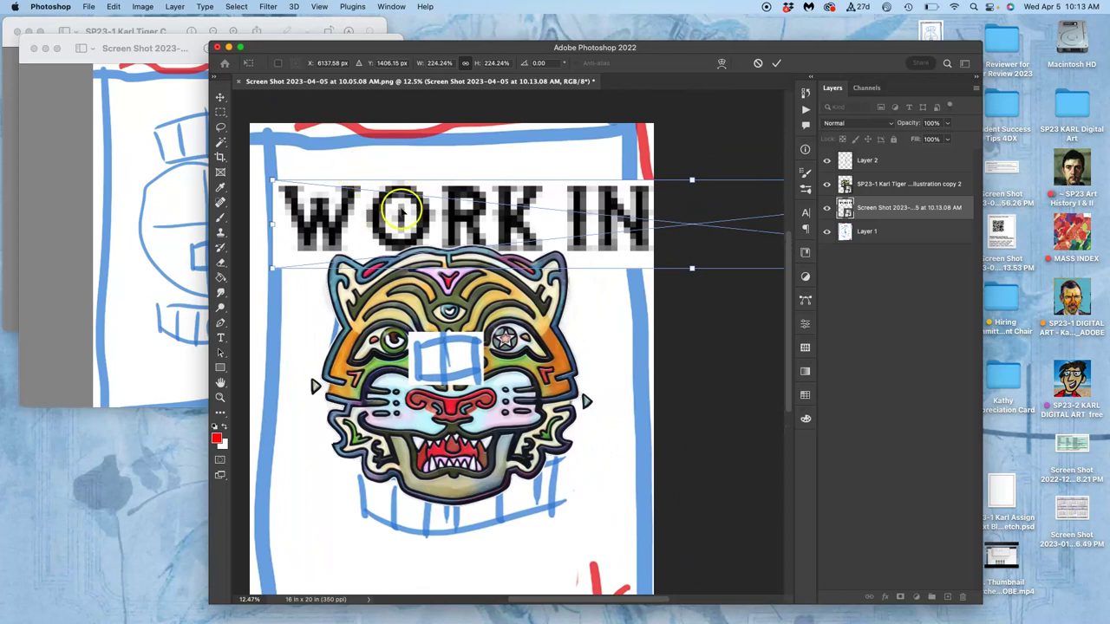
pyautogui.moveTo(386, 204); pyautogui.dragTo(426, 198)
pyautogui.press('Return')
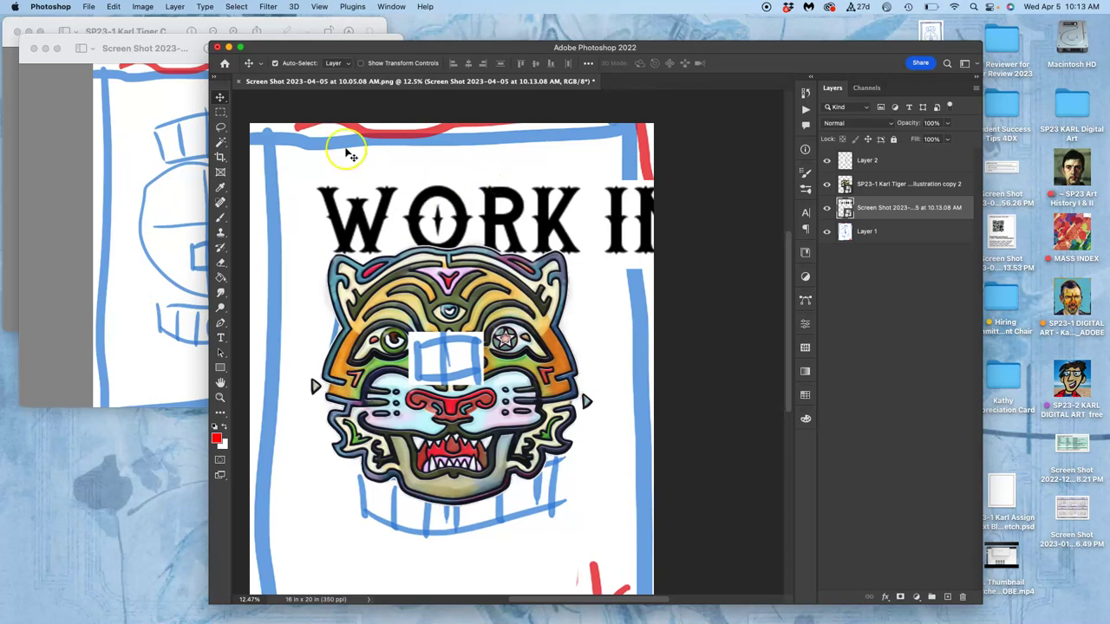
pyautogui.moveTo(302, 46); pyautogui.dragTo(178, 27)
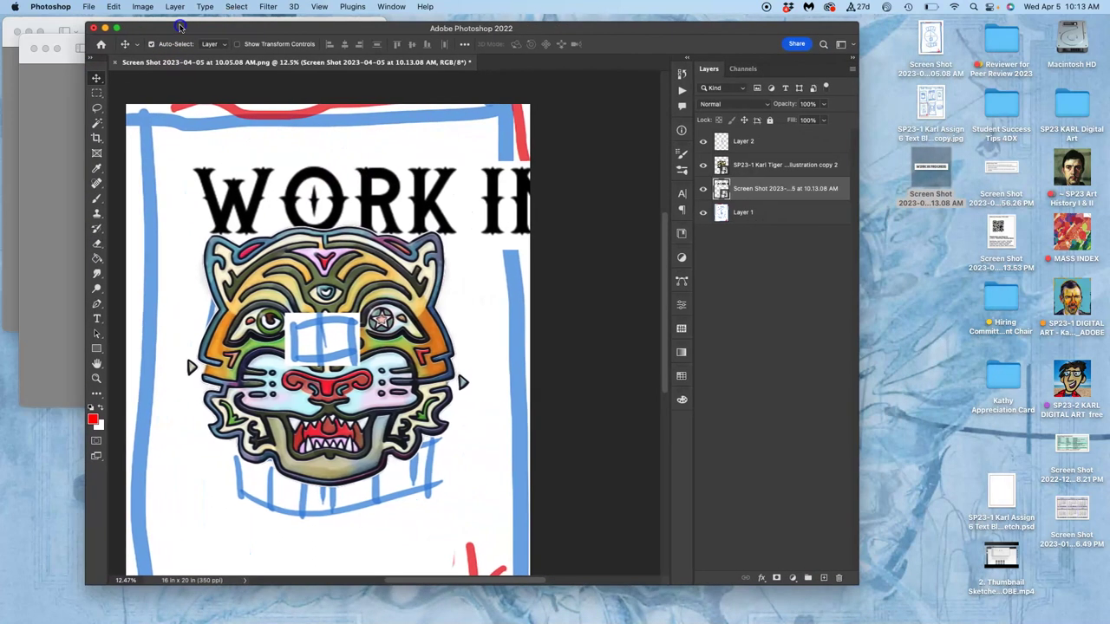
pyautogui.click(95, 93)
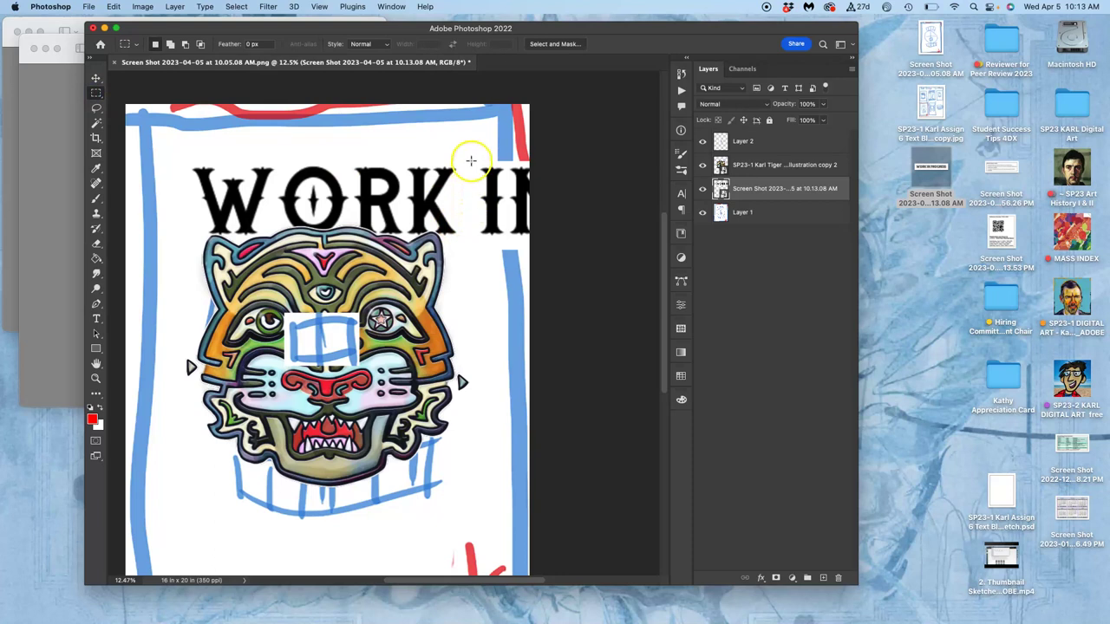
pyautogui.moveTo(470, 160); pyautogui.dragTo(571, 272)
pyautogui.click(479, 310)
# Step: Duplicate the lettering layer, move the copy so the word IN sits between the tiger's eyes, and stack it above the illustration
pyautogui.click(720, 194)
pyautogui.press('super+j')
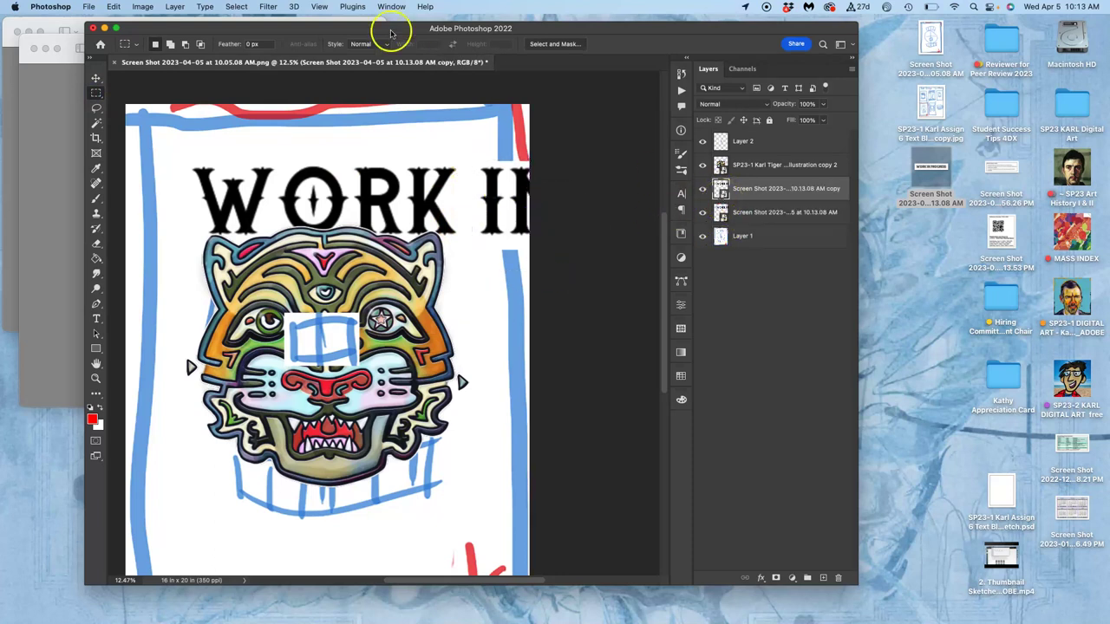
pyautogui.moveTo(523, 179); pyautogui.dragTo(359, 317)
pyautogui.press('super+bracketright')
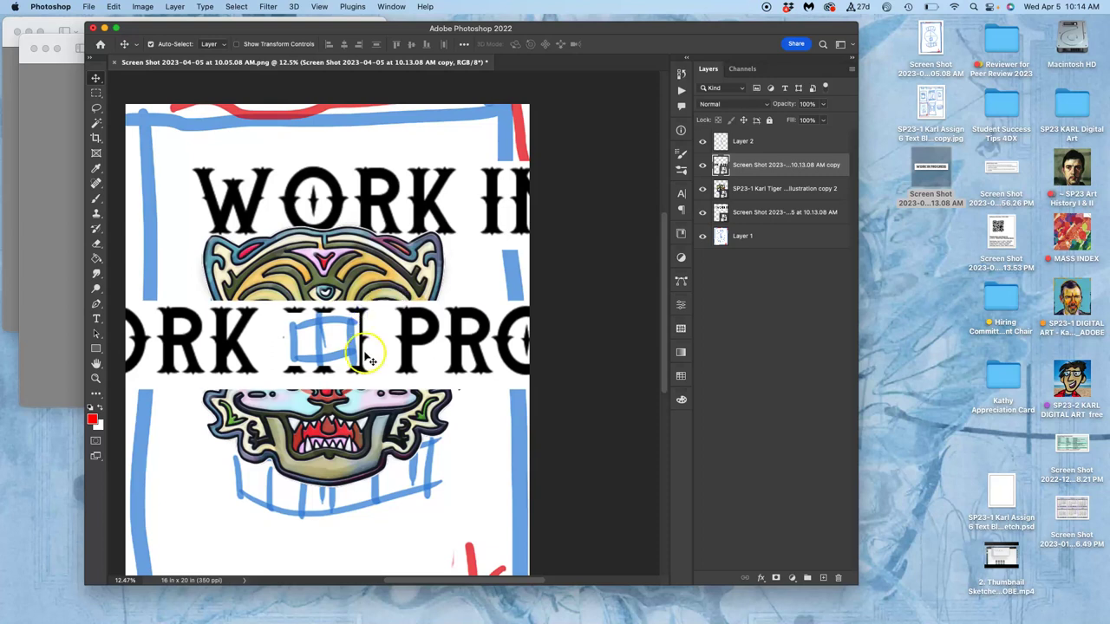
# Step: Marquee-select the word IN on the lettering copy and copy it onto its own layer
pyautogui.click(95, 93)
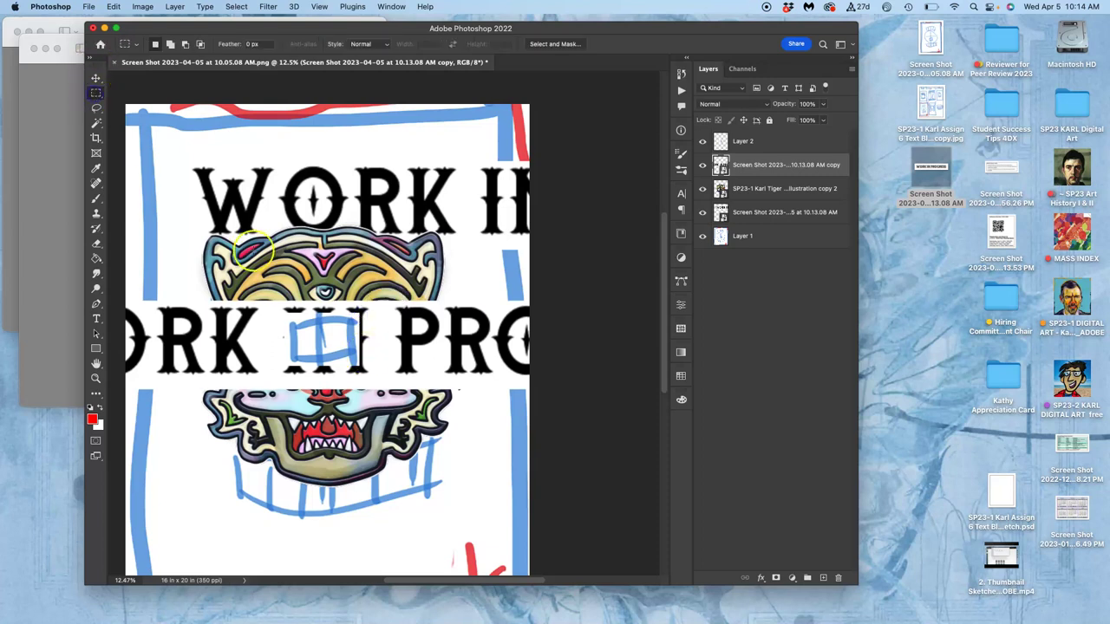
pyautogui.moveTo(276, 295); pyautogui.dragTo(379, 392)
pyautogui.press('super+j')
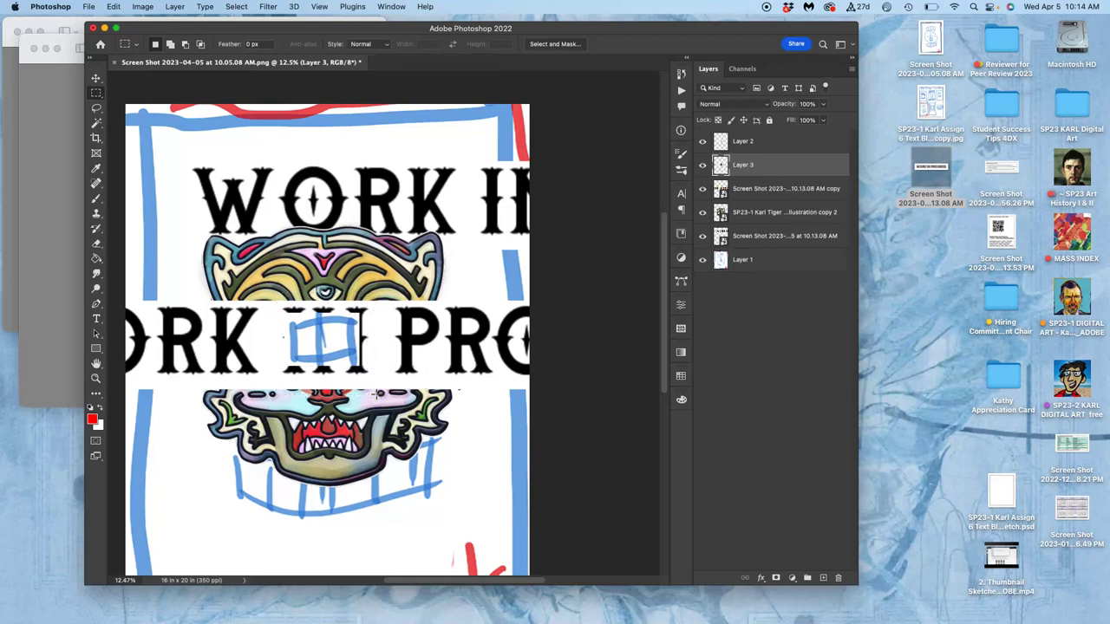
# Step: Move the full lettering copy down so the word PROGRESS sits just below the tiger's mouth
pyautogui.click(768, 192)
pyautogui.click(96, 78)
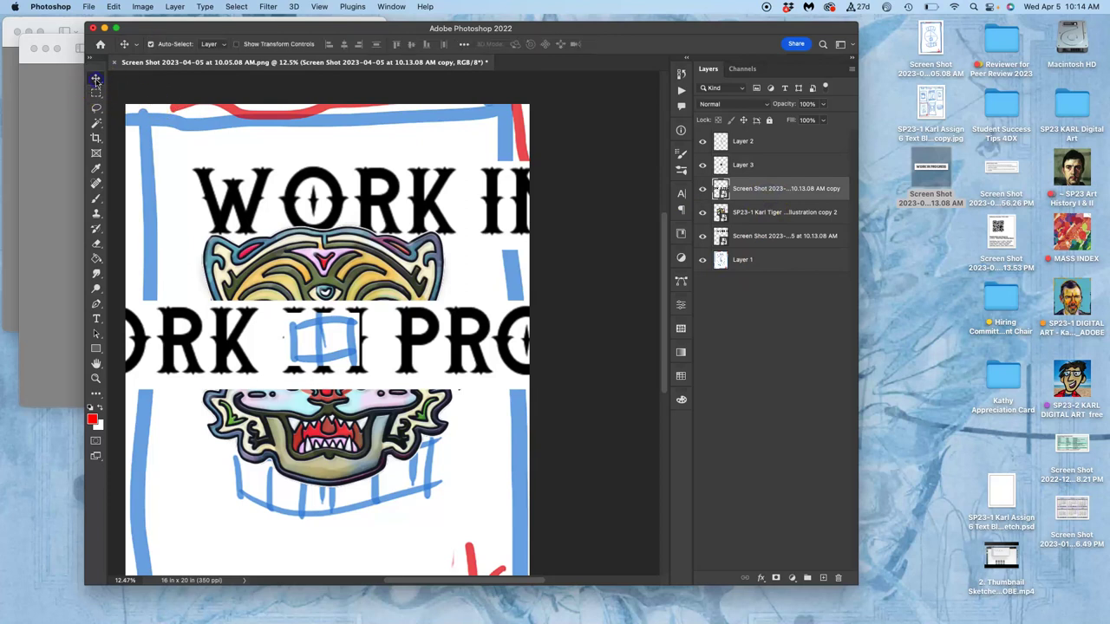
pyautogui.moveTo(464, 347); pyautogui.dragTo(187, 512)
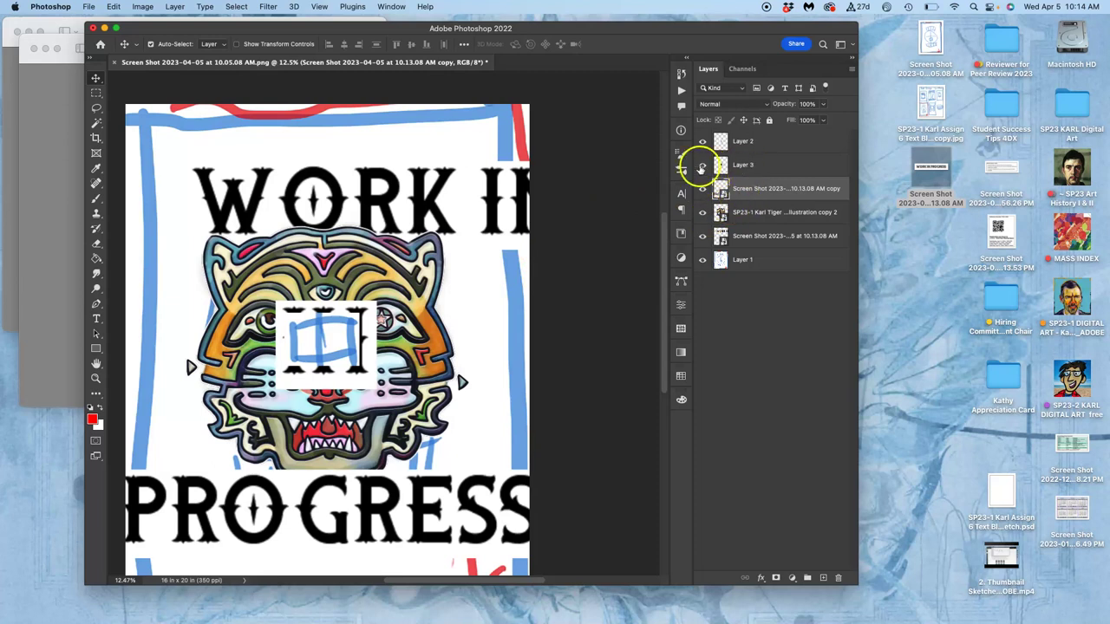
# Step: Check the isolated IN layer by toggling its visibility, and hide the blue sketch overlay on Layer 2
pyautogui.click(702, 166)
pyautogui.click(701, 167)
pyautogui.click(703, 142)
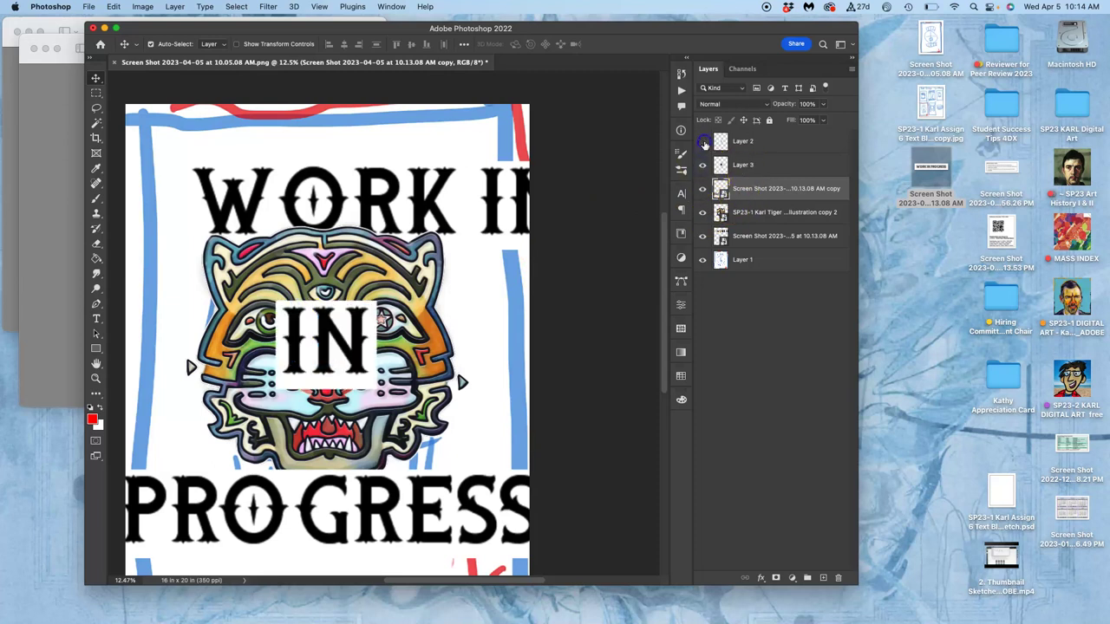
pyautogui.click(551, 262)
pyautogui.press('super+minus')
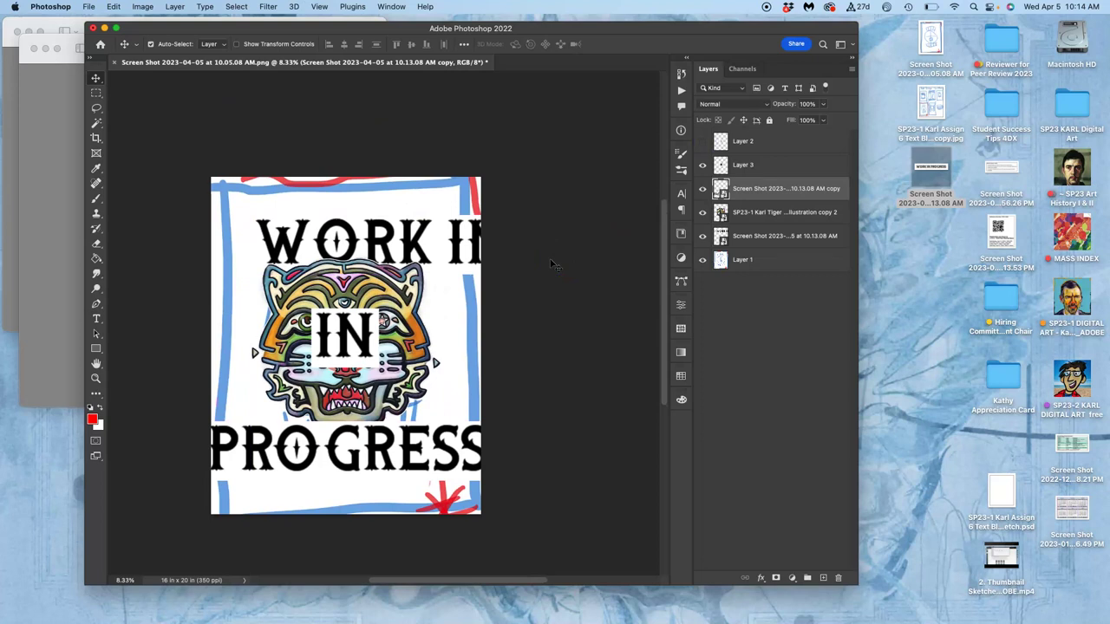
pyautogui.click(540, 260)
pyautogui.click(444, 267)
pyautogui.click(333, 323)
pyautogui.click(365, 348)
pyautogui.click(357, 335)
pyautogui.click(418, 403)
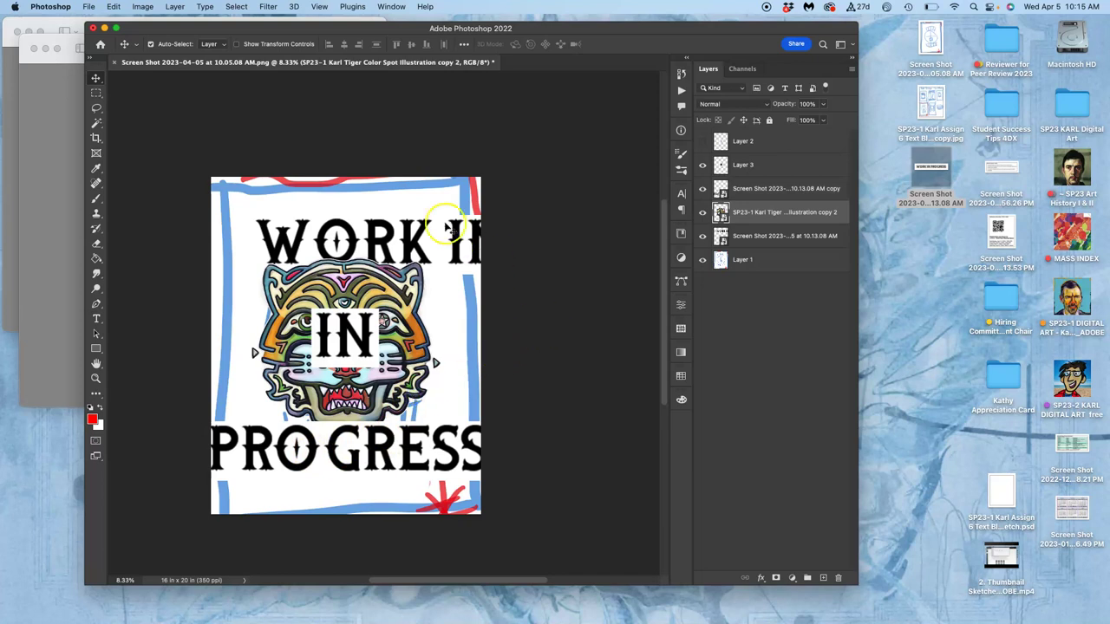
# Step: Group the isolated IN layer and both WORK IN PROGRESS lettering layers in a folder named Tatoo Text
pyautogui.click(98, 94)
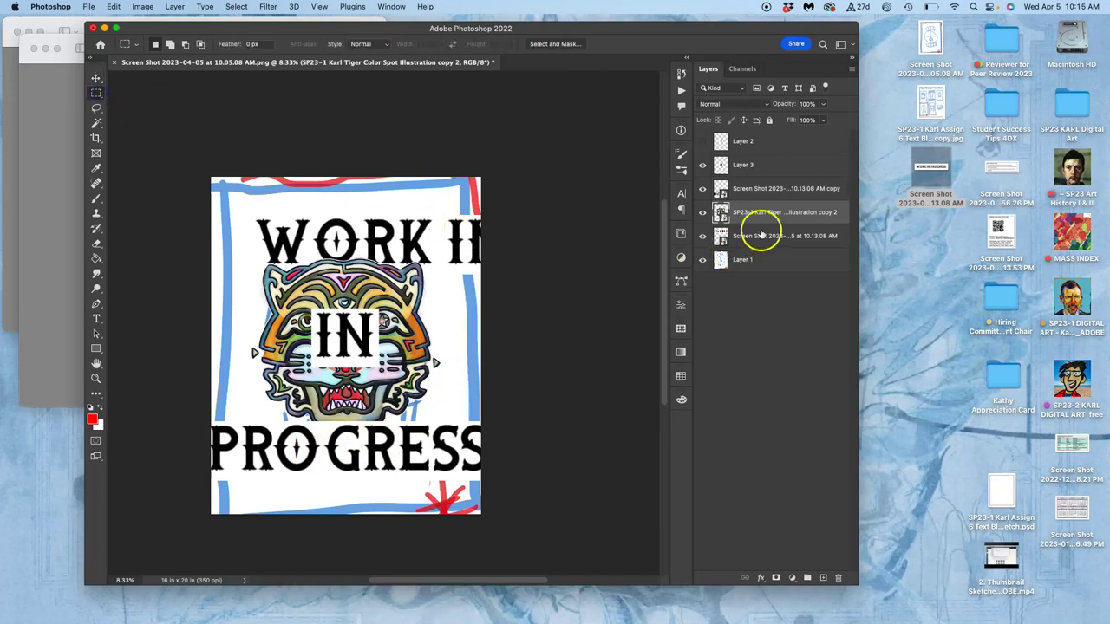
pyautogui.click(744, 190)
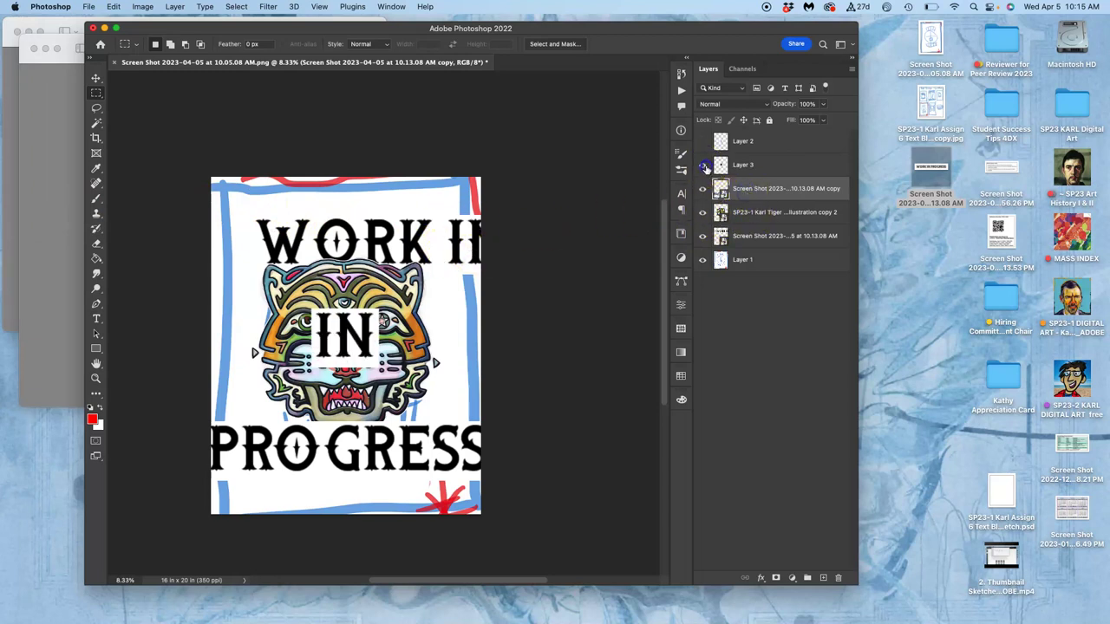
pyautogui.click(751, 165)
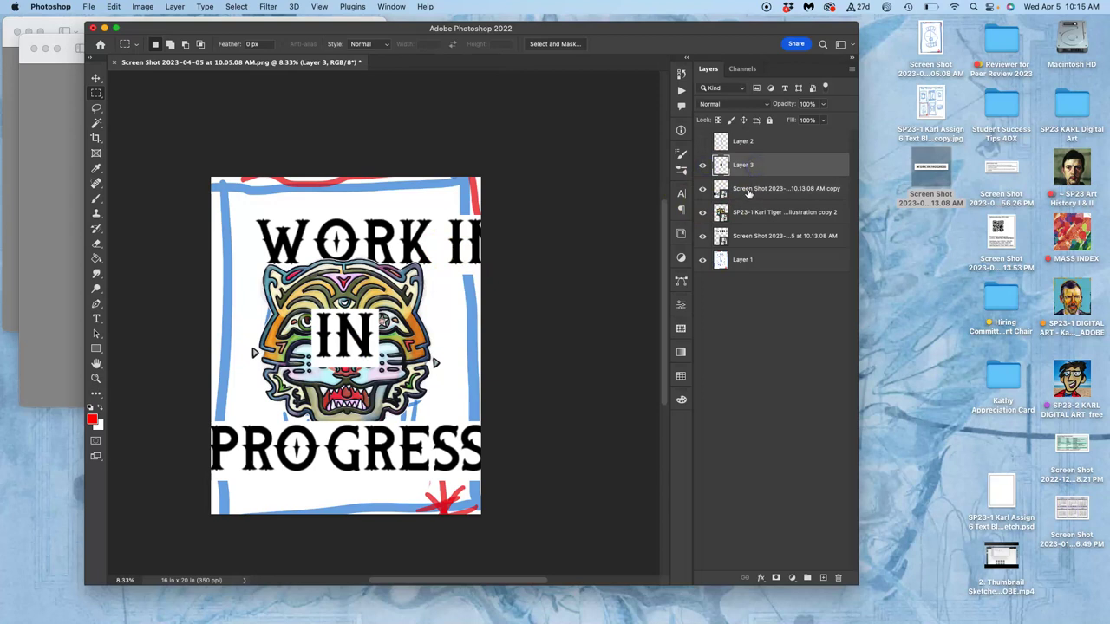
pyautogui.keyDown('super'); pyautogui.click(747, 241); pyautogui.keyUp('super')
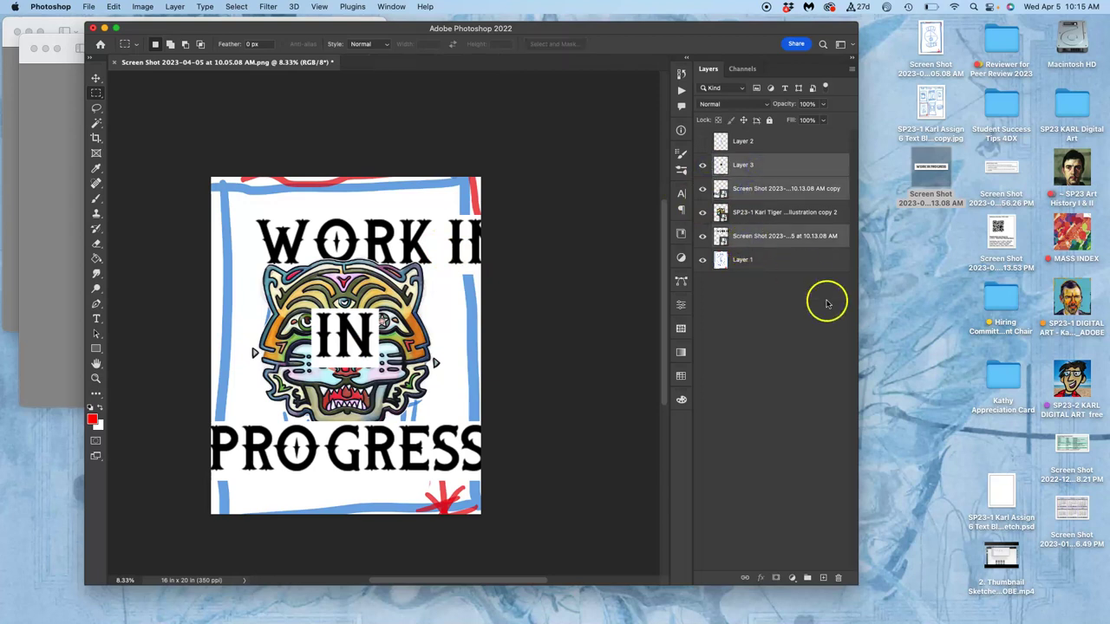
pyautogui.click(808, 578)
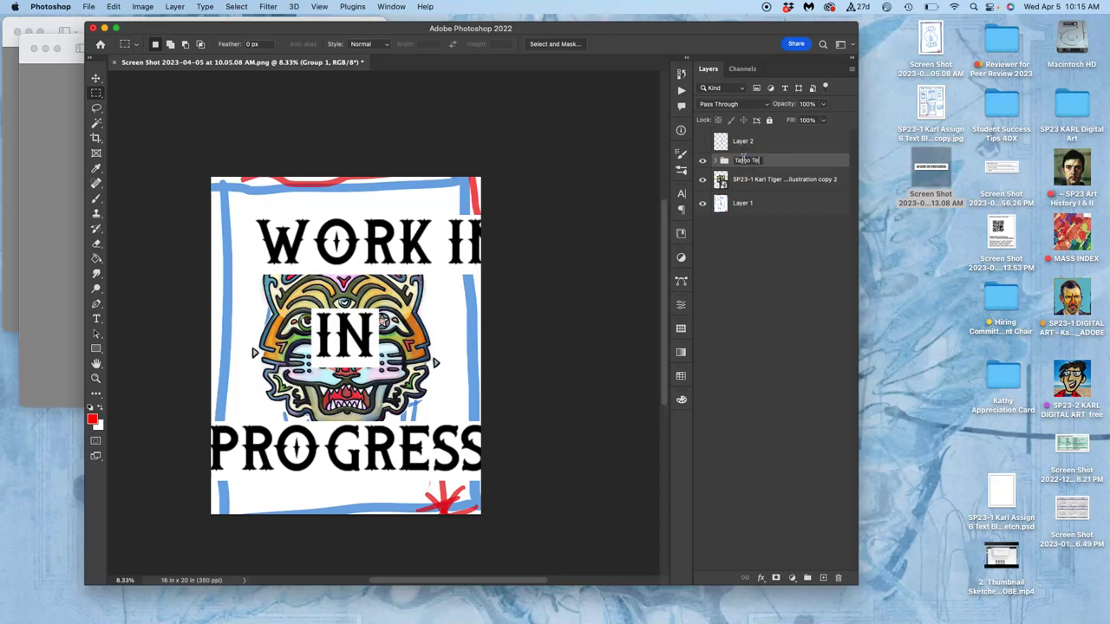
pyautogui.click(800, 159)
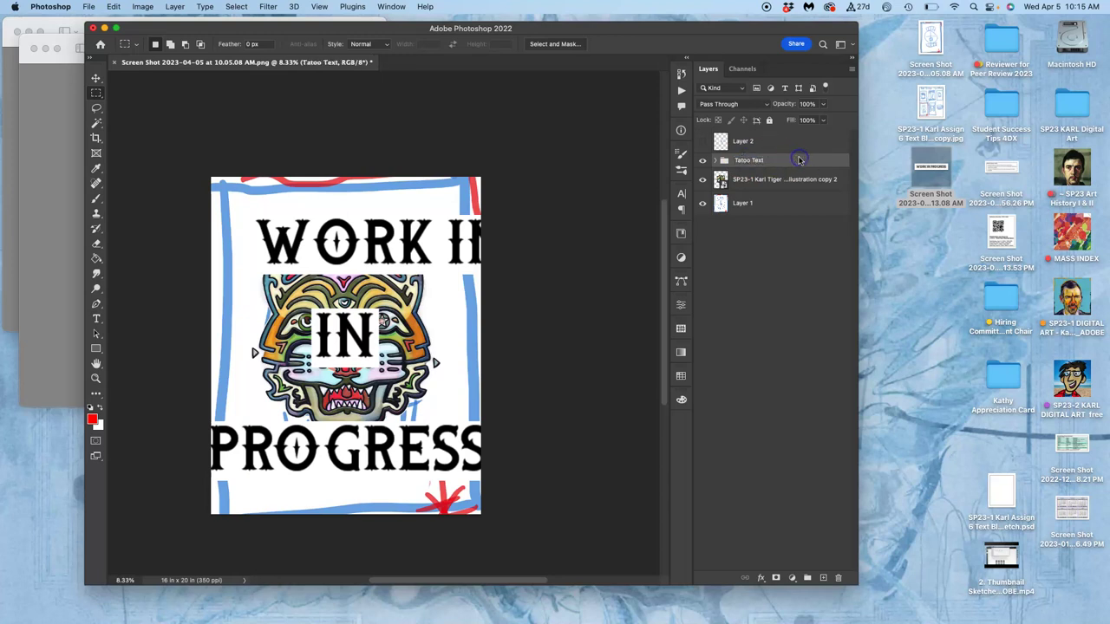
# Step: Switch to Chrome and search dafont for "clean modern" fonts
pyautogui.moveTo(8, 221)
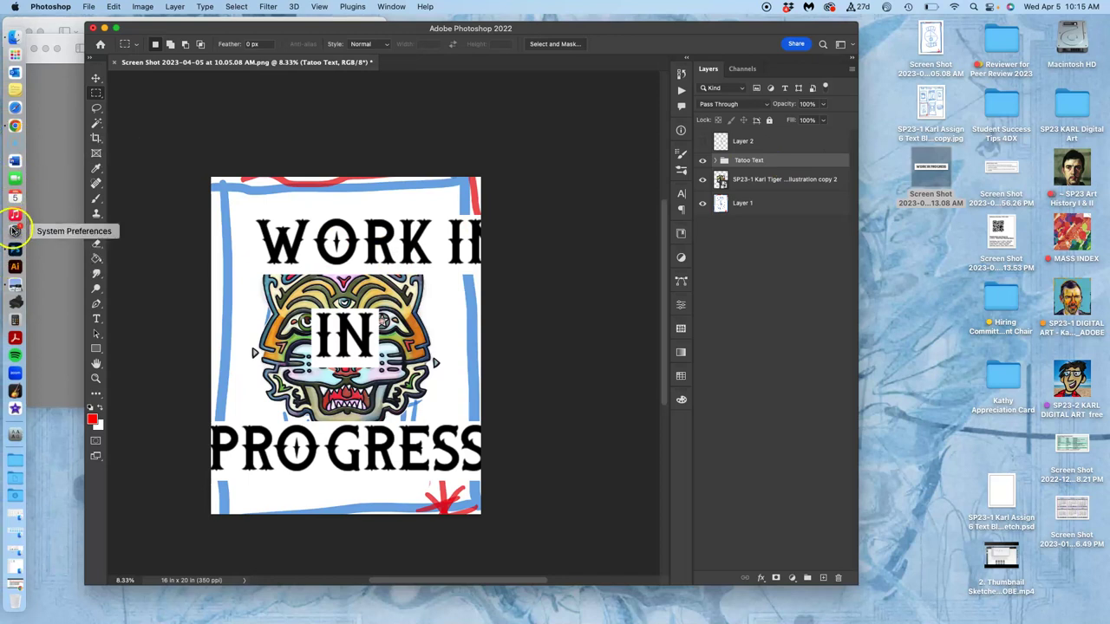
pyautogui.click(15, 126)
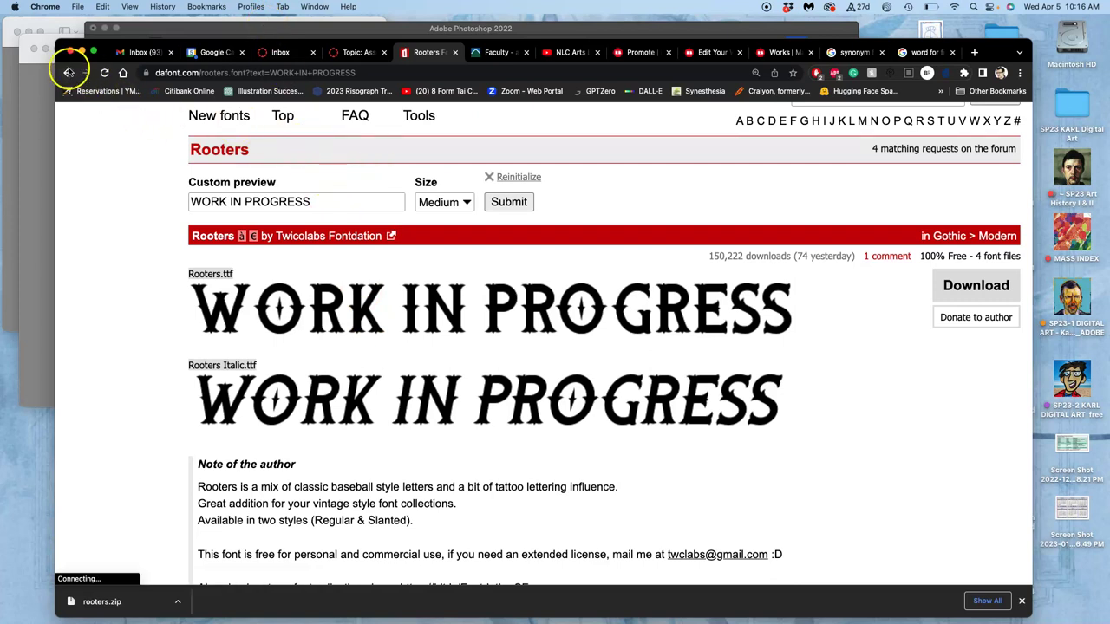
pyautogui.click(67, 73)
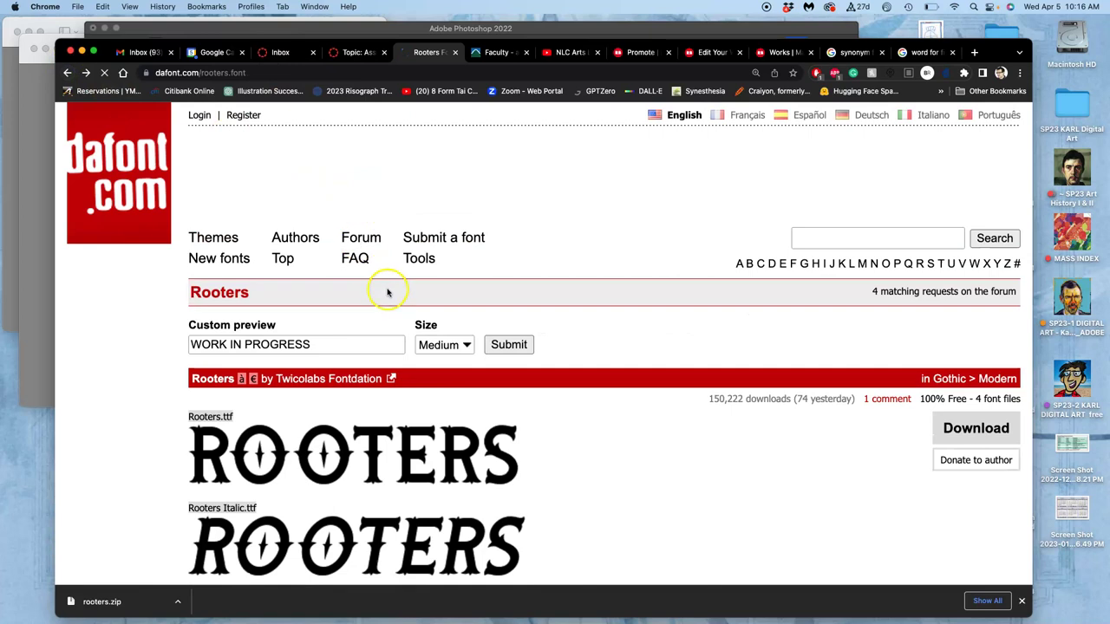
pyautogui.click(806, 238)
pyautogui.write('clean m')
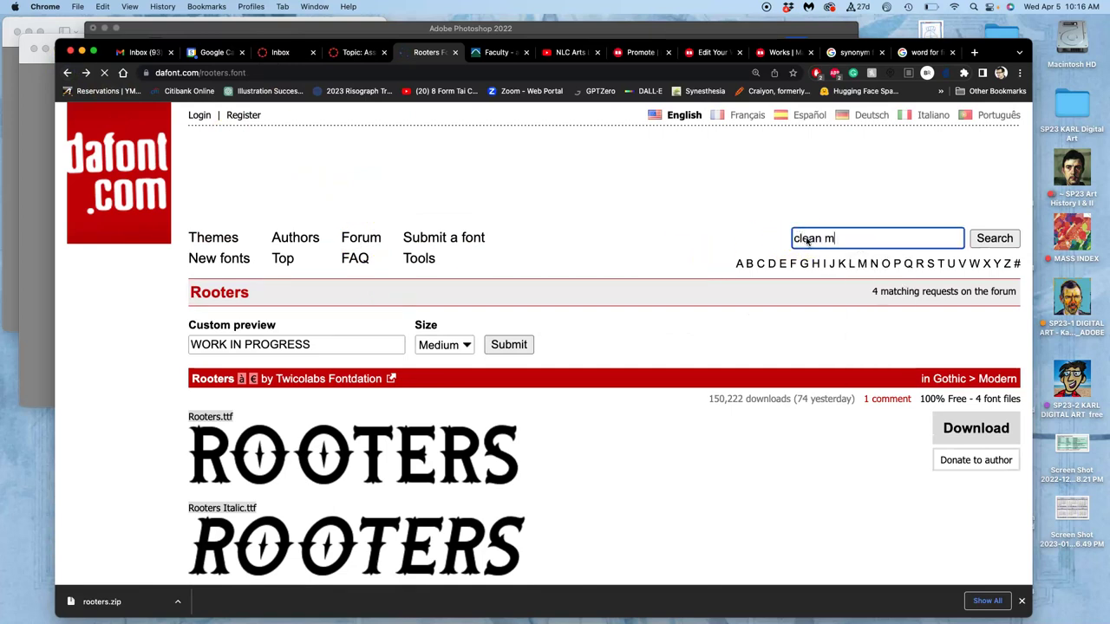
pyautogui.press('Return')
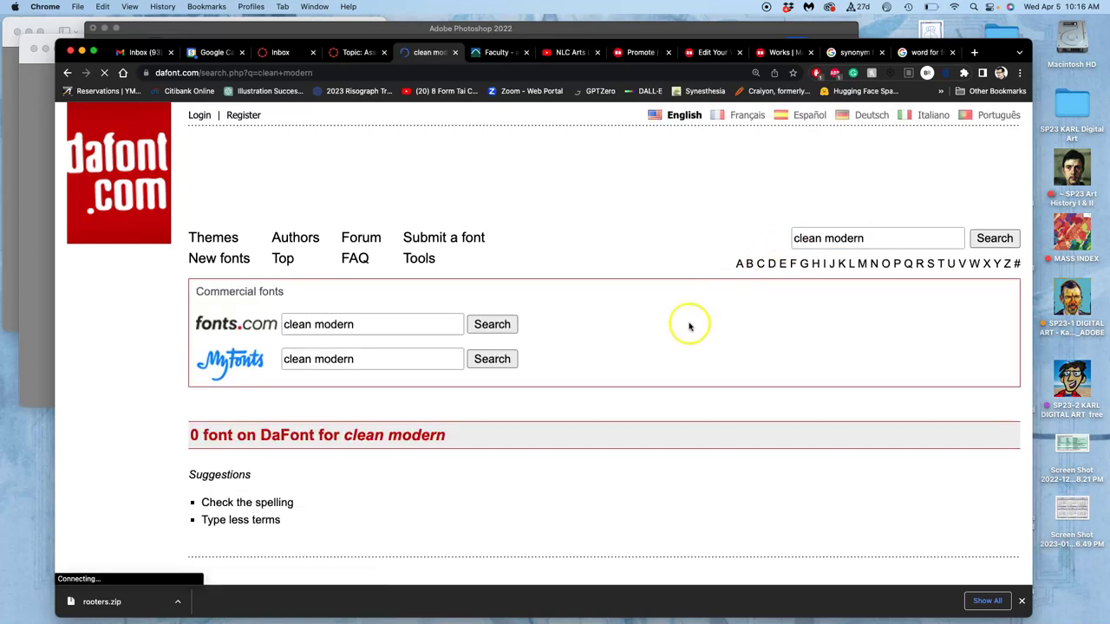
pyautogui.scroll(-5, 685, 323)
pyautogui.scroll(5, 679, 332)
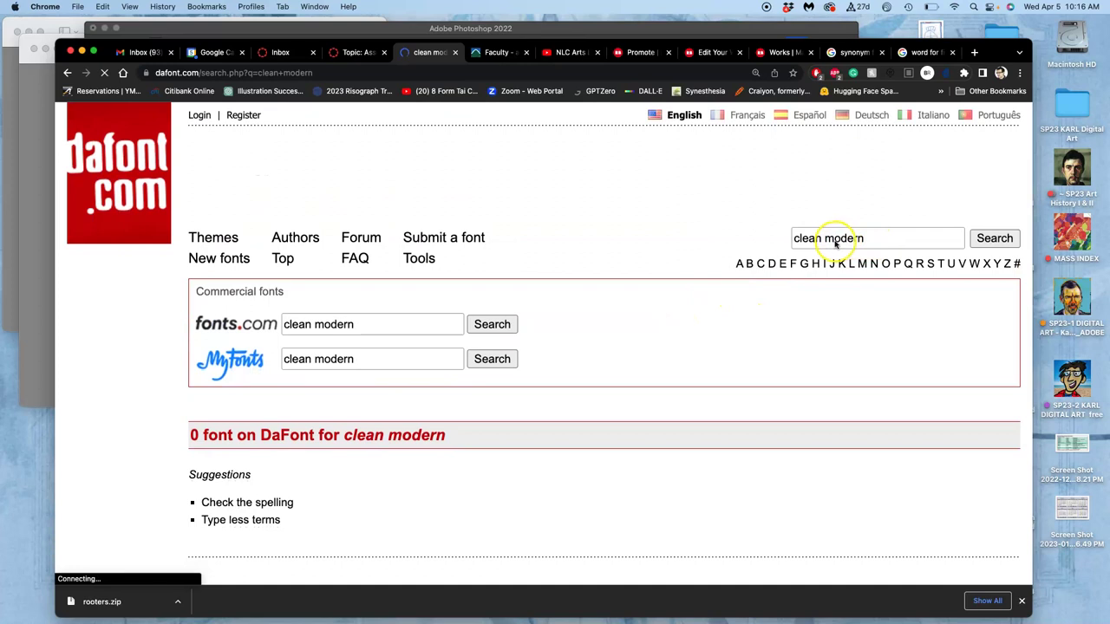
# Step: Shorten the dafont search to "clean" and run it again
pyautogui.moveTo(865, 239); pyautogui.dragTo(824, 236)
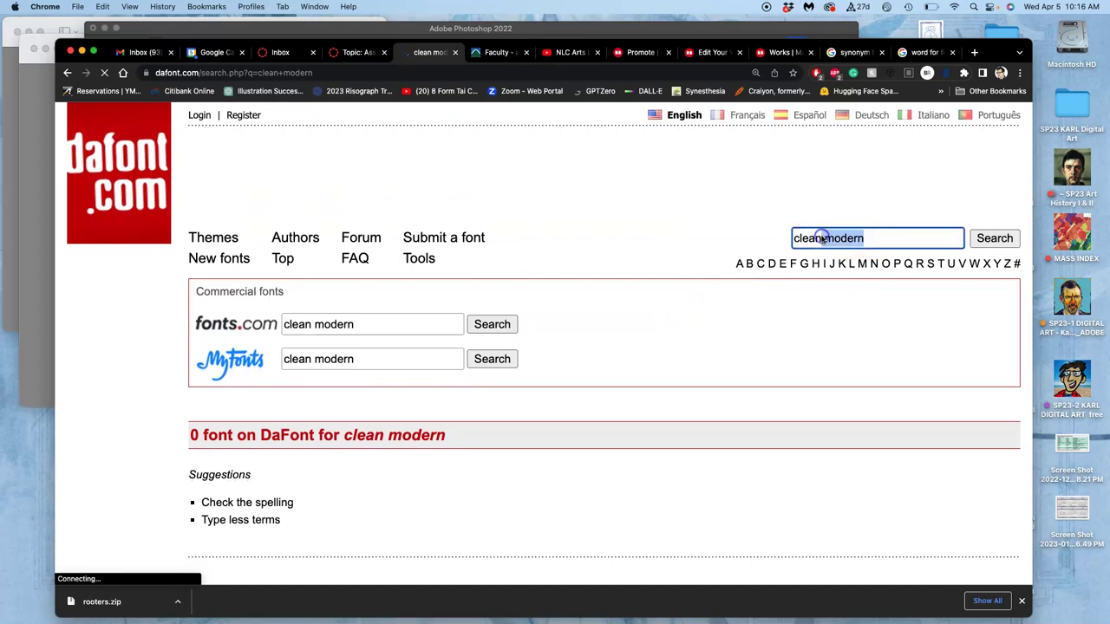
pyautogui.press('BackSpace')
pyautogui.press('Return')
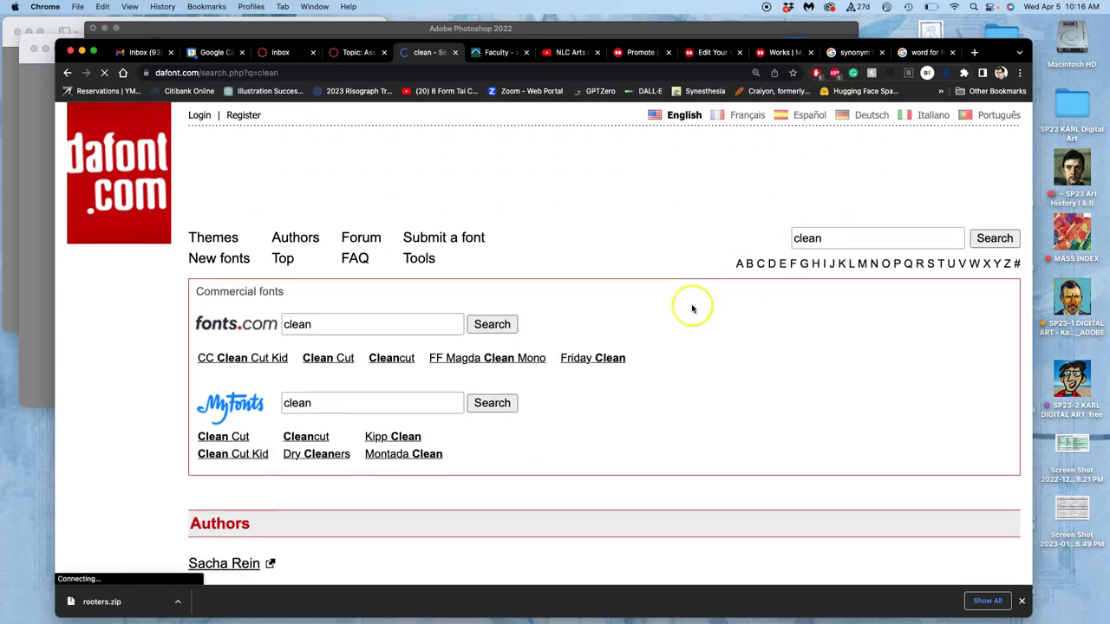
# Step: Browse the "clean" font results for a bold lettering style suited to the poster
pyautogui.scroll(-5, 692, 309)
pyautogui.scroll(-10, 692, 309)
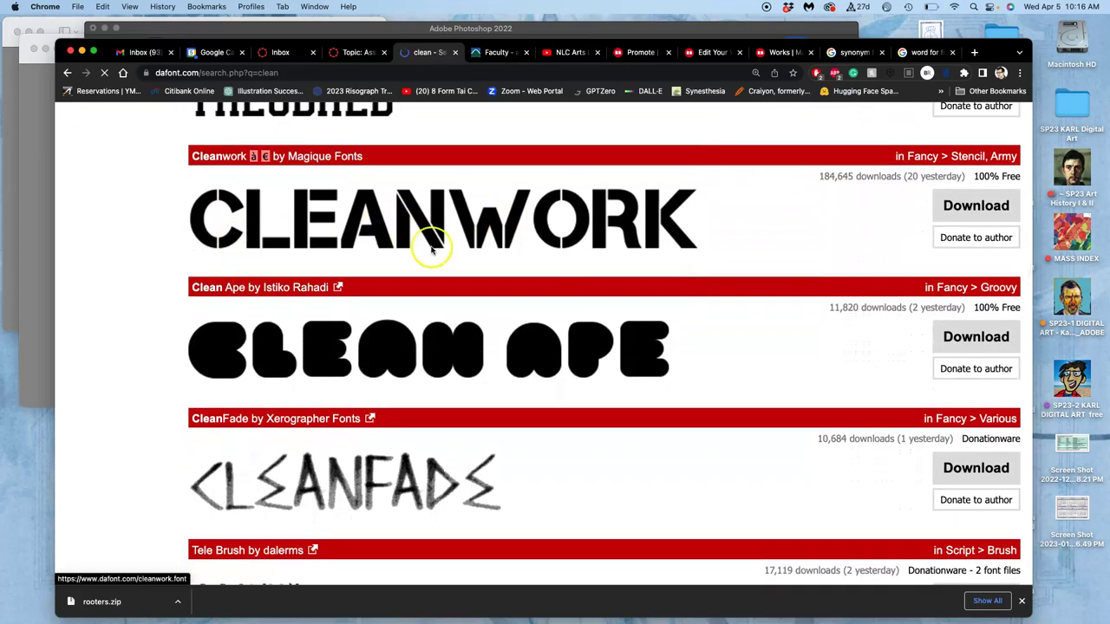
pyautogui.scroll(-10, 572, 243)
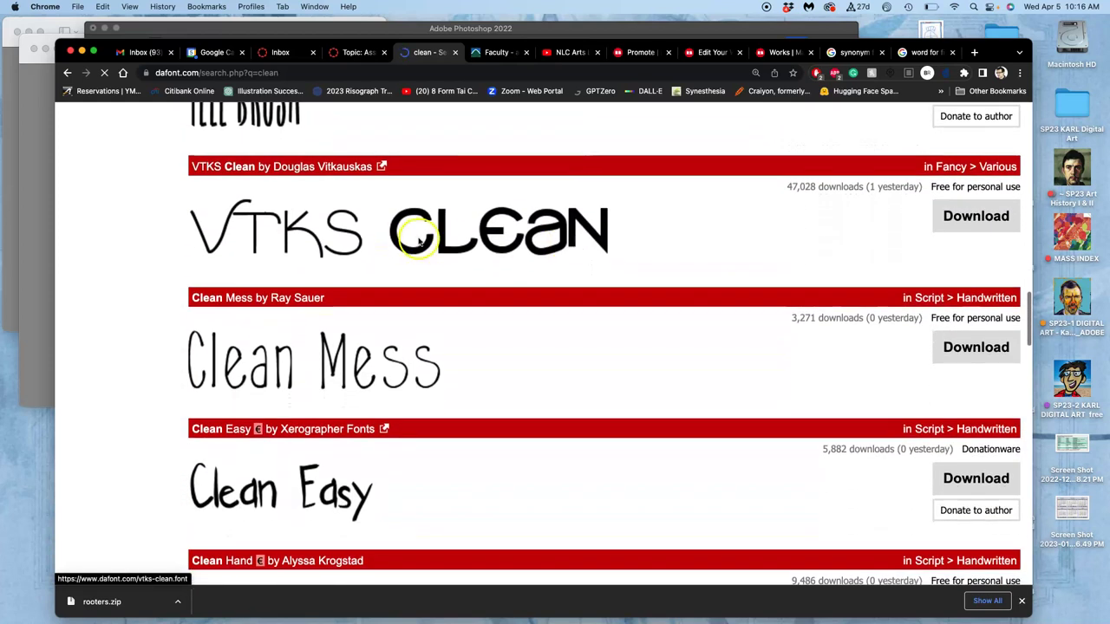
pyautogui.scroll(-3, 501, 253)
pyautogui.scroll(-5, 501, 253)
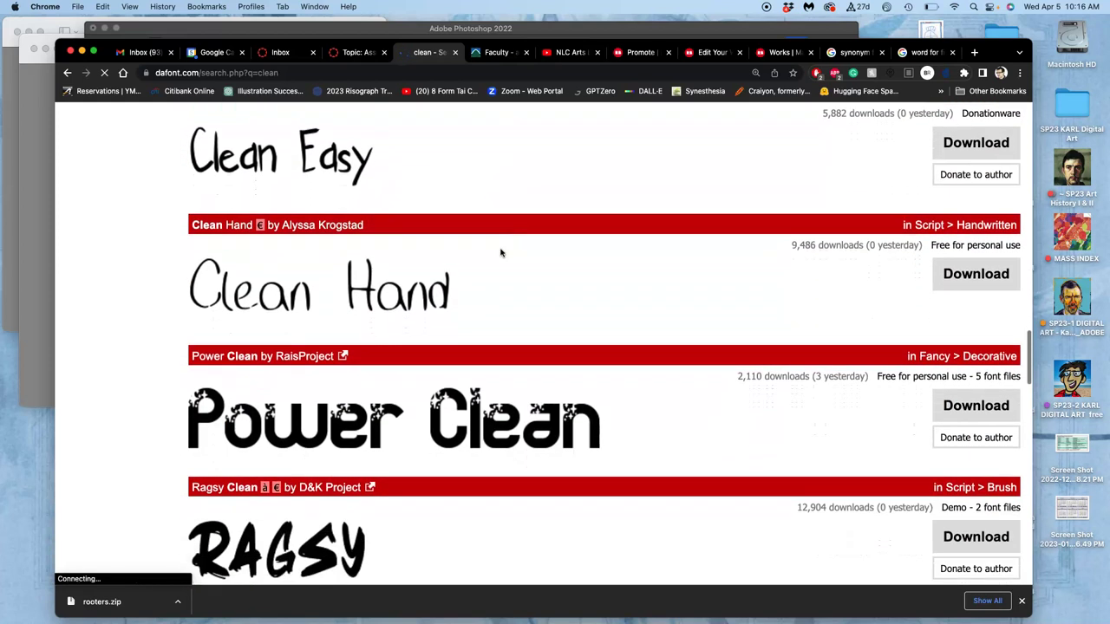
pyautogui.scroll(-4, 364, 278)
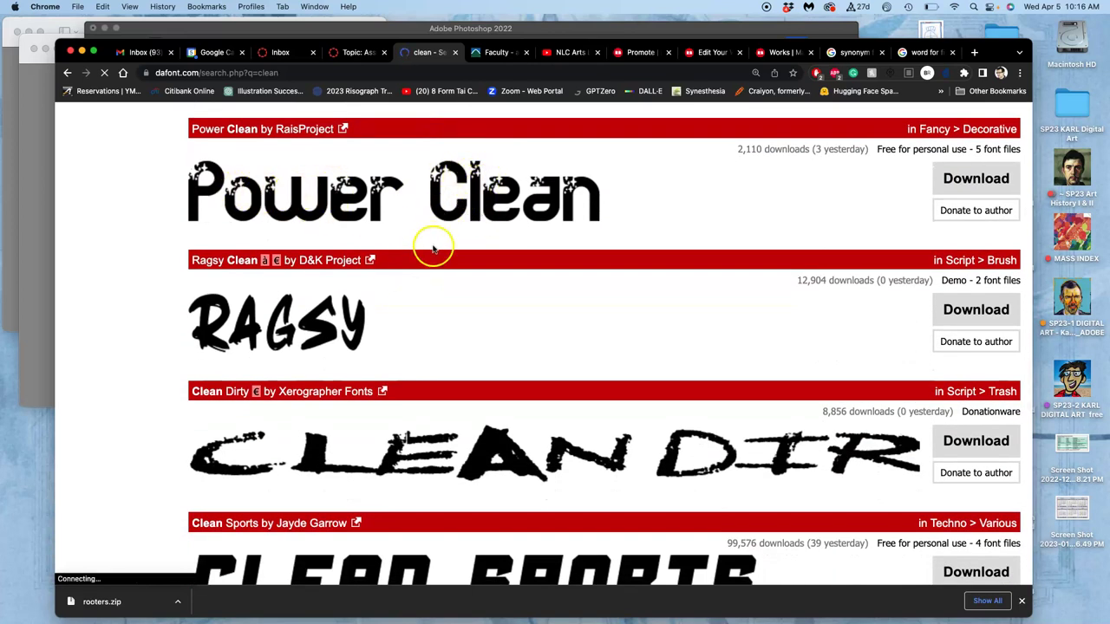
pyautogui.scroll(-2, 433, 250)
pyautogui.scroll(-1, 434, 250)
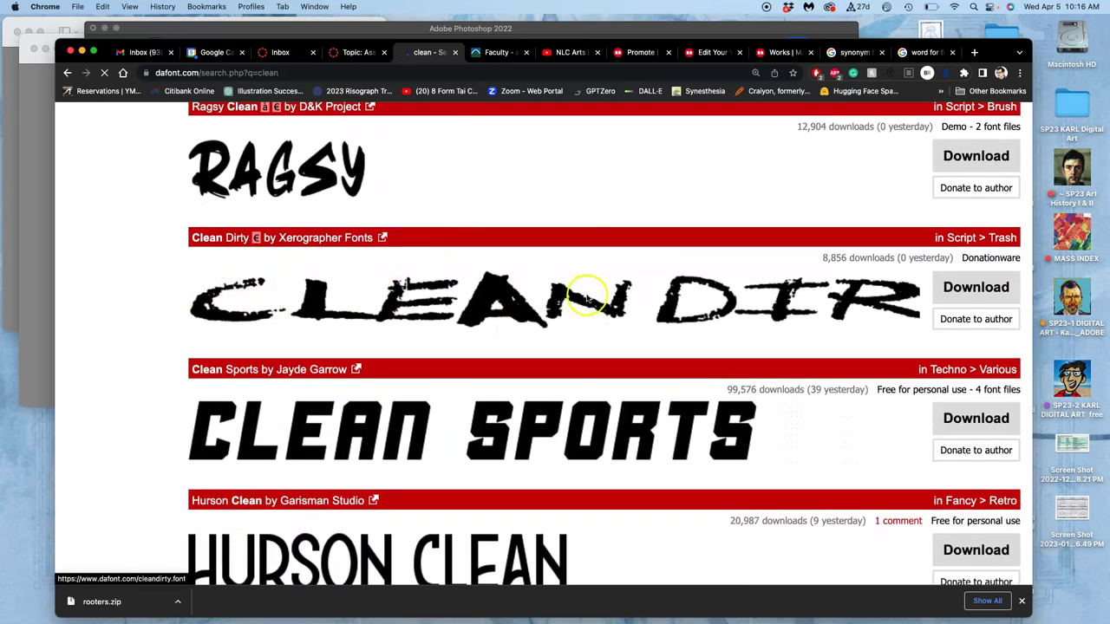
pyautogui.scroll(-8, 570, 299)
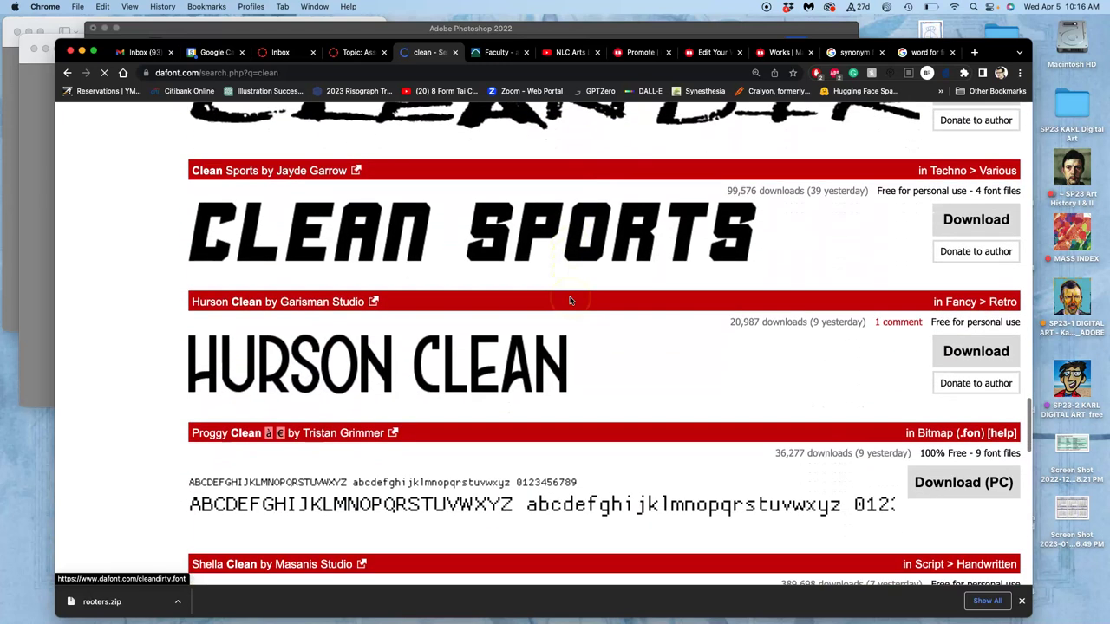
pyautogui.scroll(-5, 571, 299)
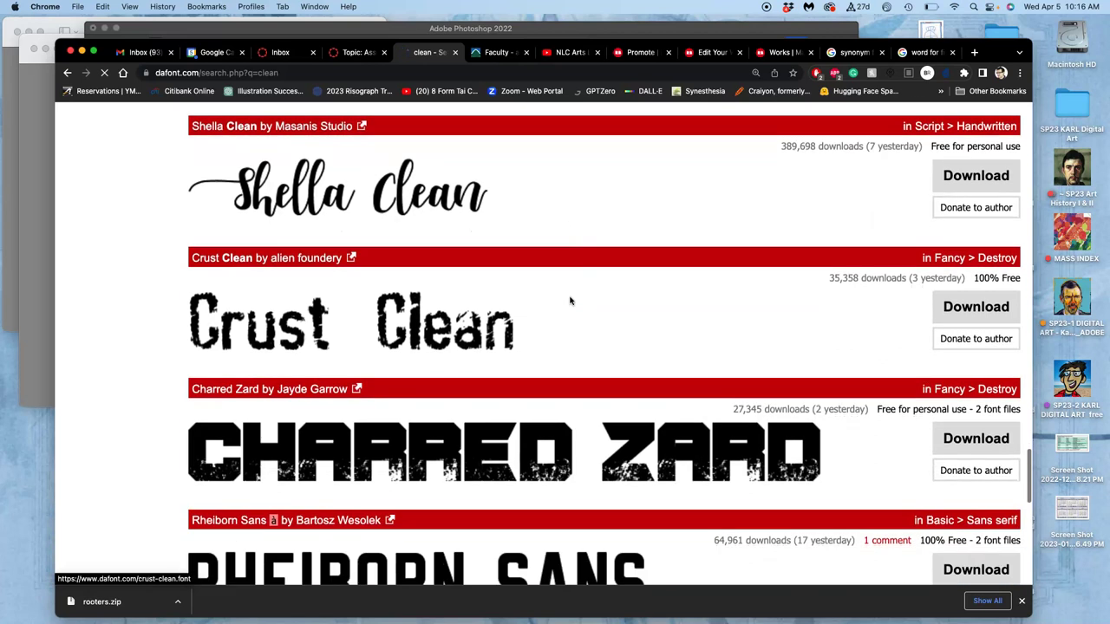
pyautogui.click(397, 229)
pyautogui.scroll(-4, 417, 255)
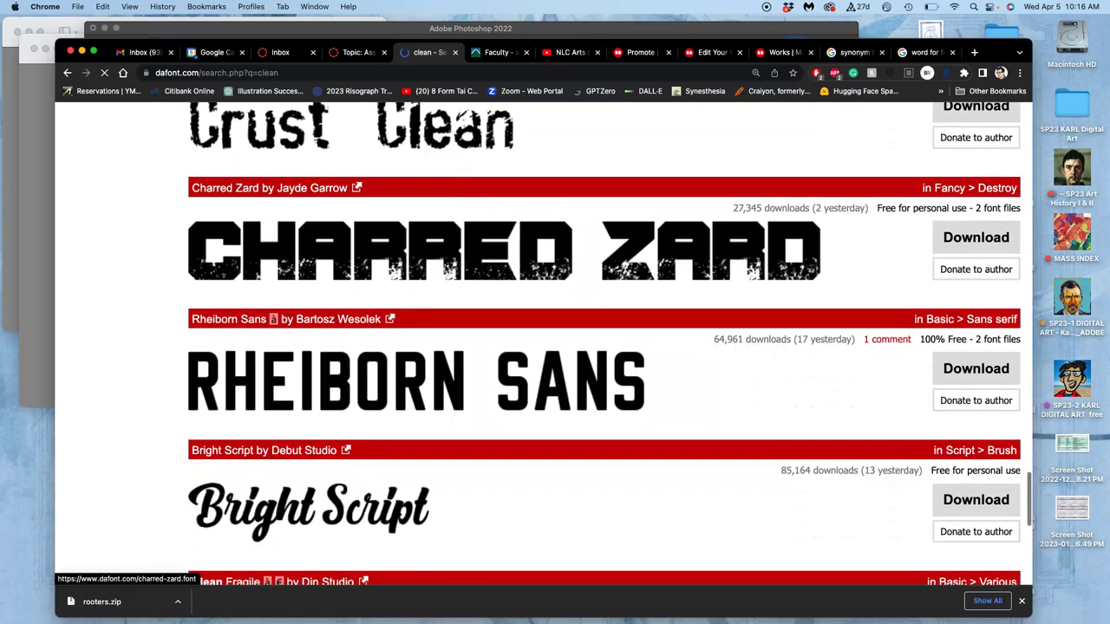
# Step: Open the Charred Zard font page and preview it with the custom text WORK IN PROGRESS
pyautogui.click(377, 235)
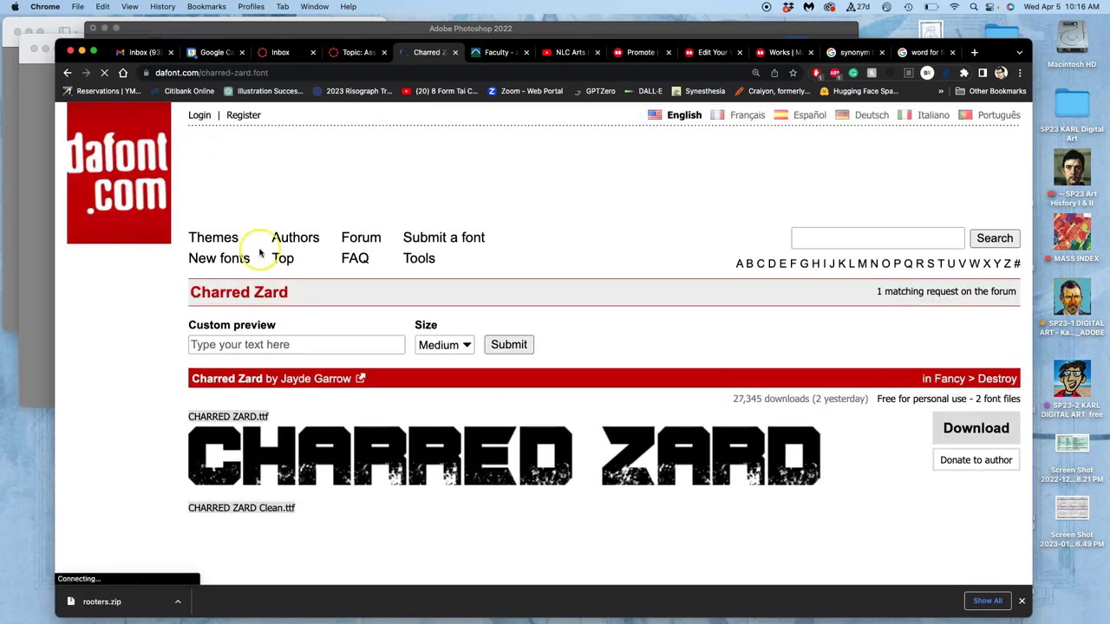
pyautogui.click(236, 346)
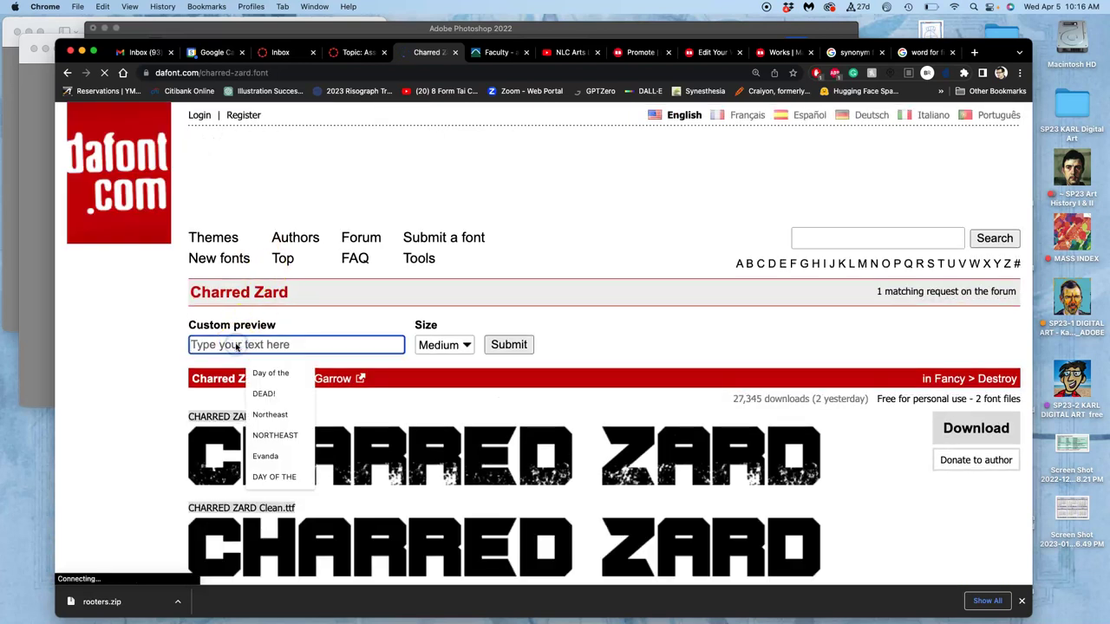
pyautogui.write('WORK IN')
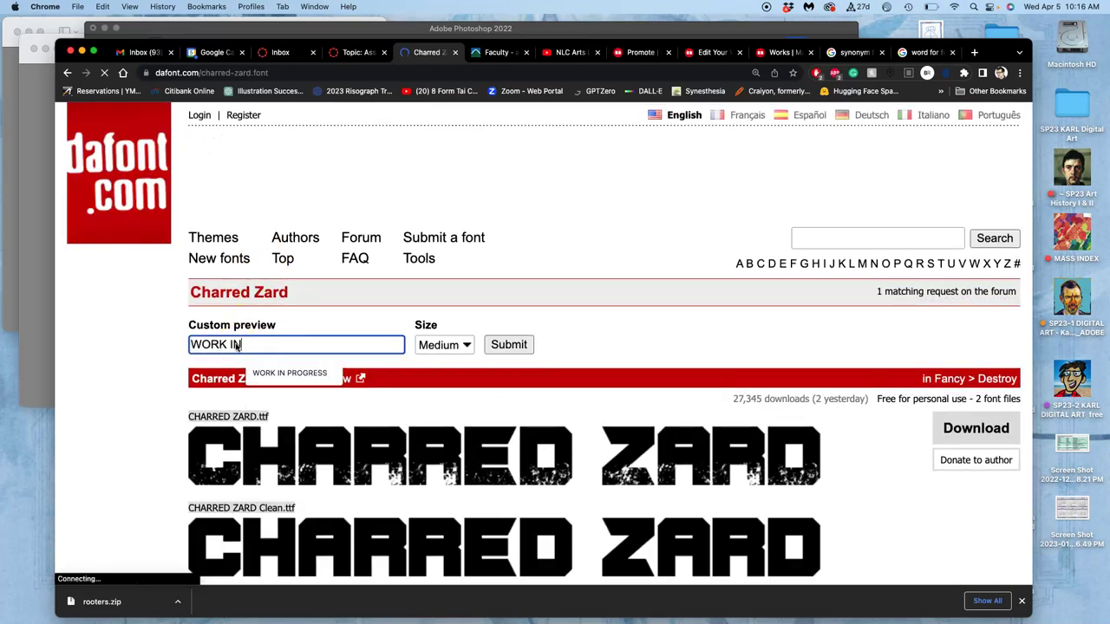
pyautogui.write(' PROGRESS')
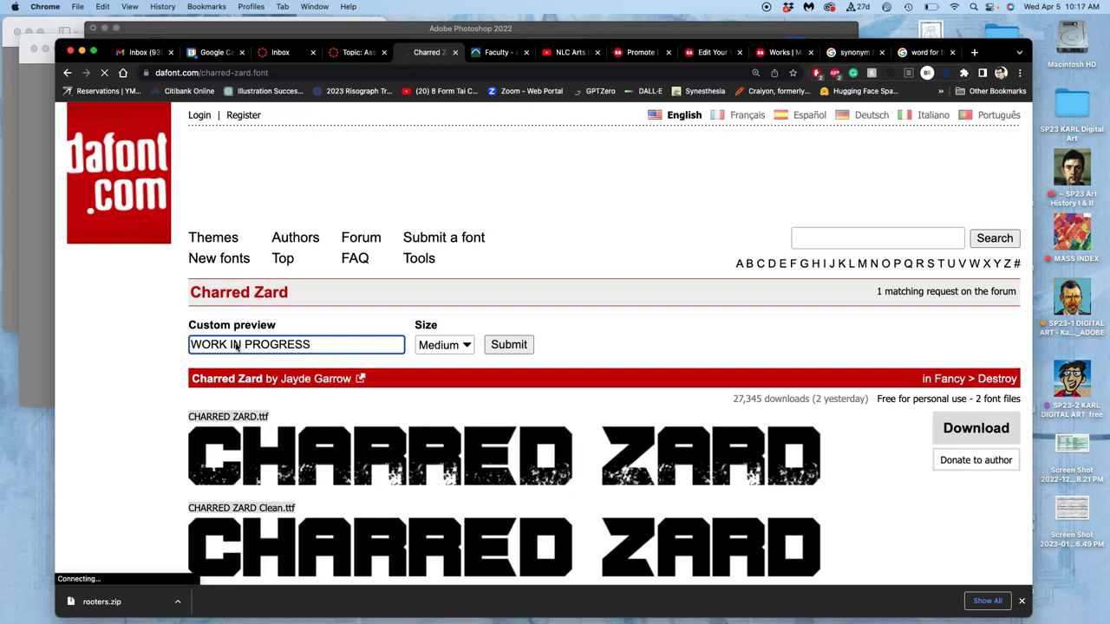
pyautogui.click(503, 344)
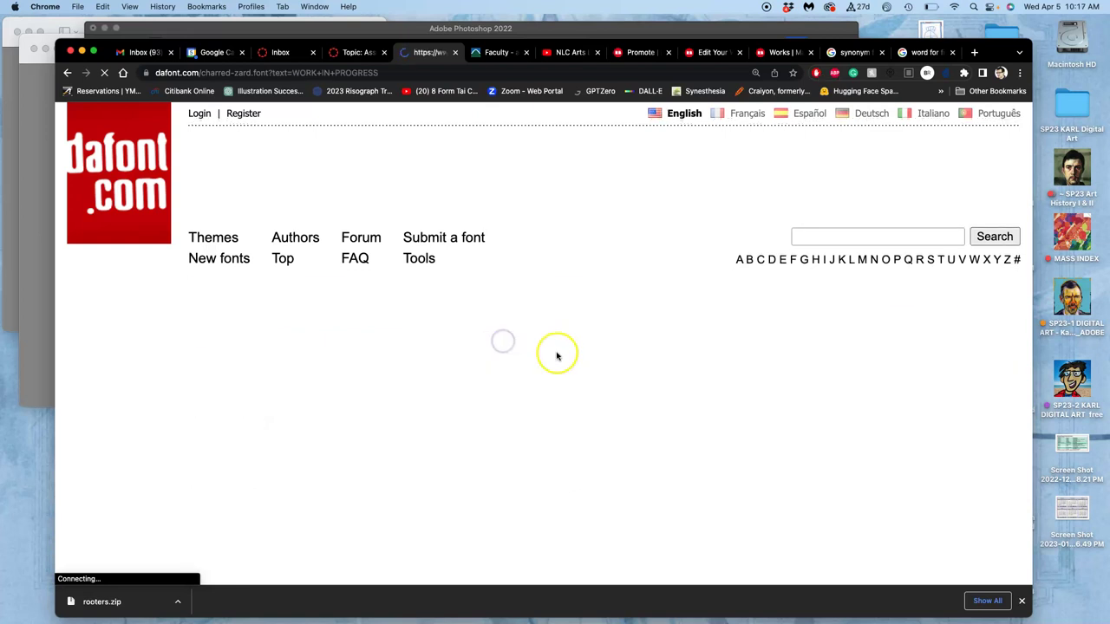
pyautogui.scroll(-3, 577, 371)
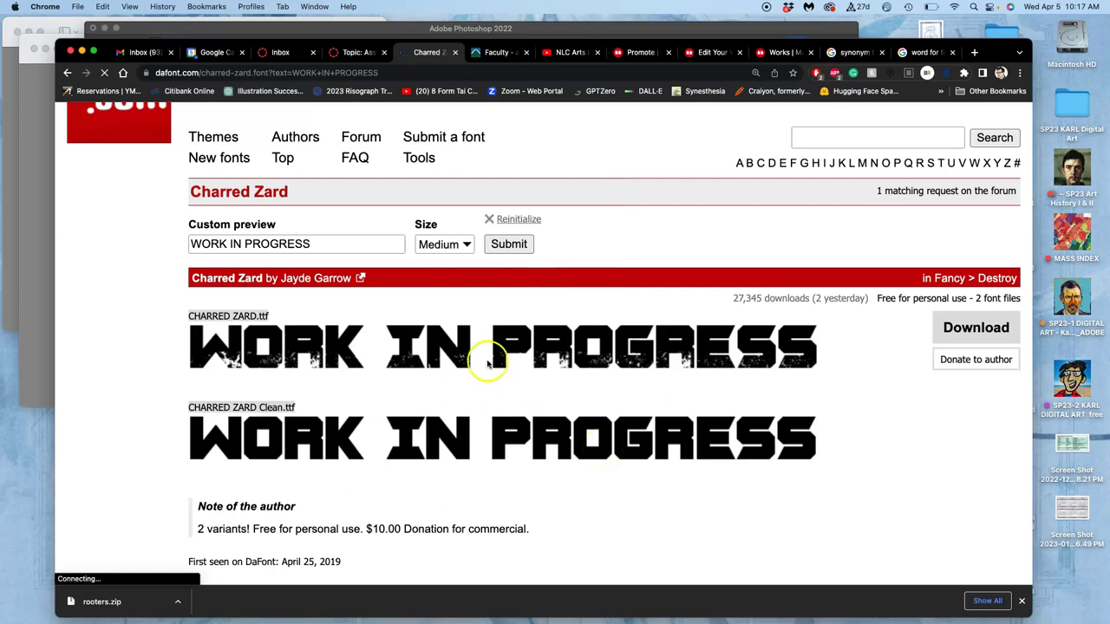
# Step: Switch to Photoshop and toggle the Tatoo Text group off and on to compare the poster with and without its lettering
pyautogui.click(790, 30)
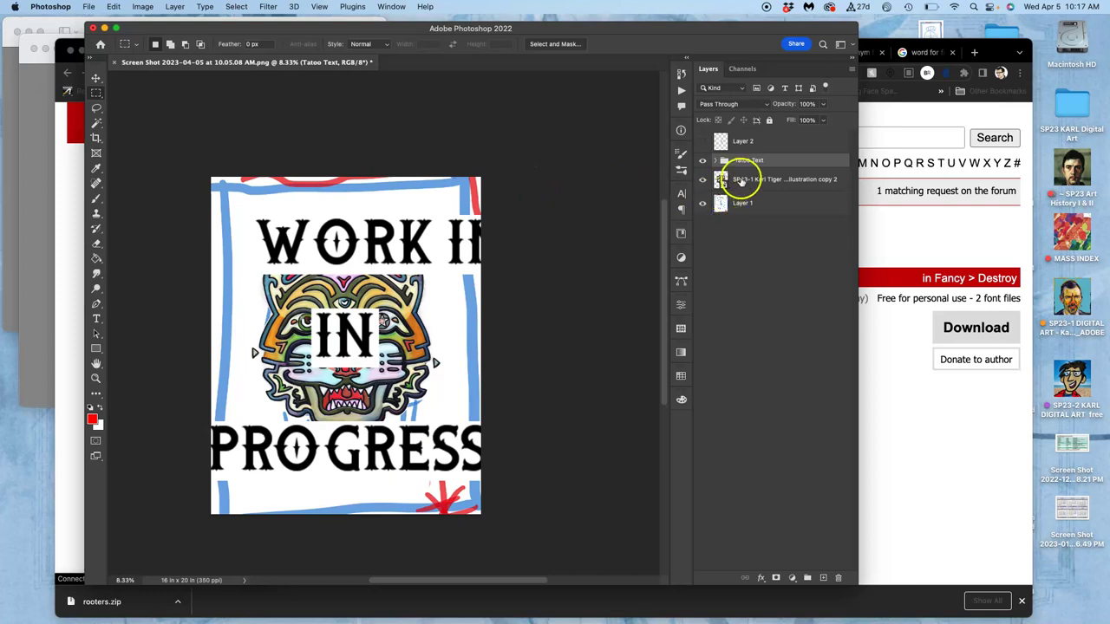
pyautogui.click(702, 160)
pyautogui.click(702, 160)
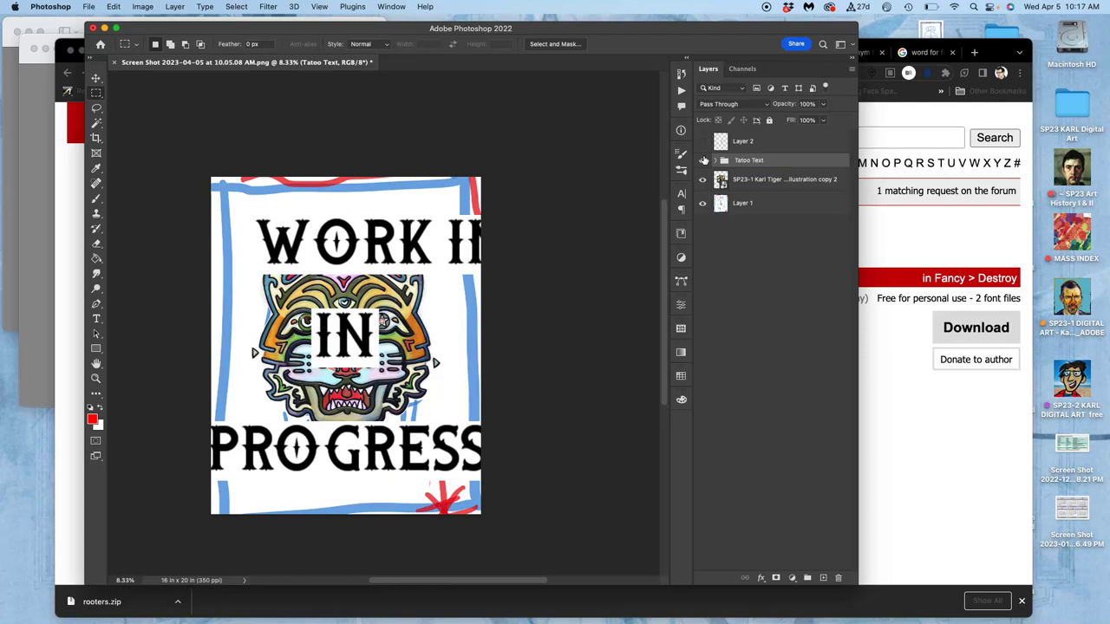
# Step: Switch to Chrome and review the Stranger Things lettering modifications and halftone finish on the course's assignment discussion page
pyautogui.click(972, 121)
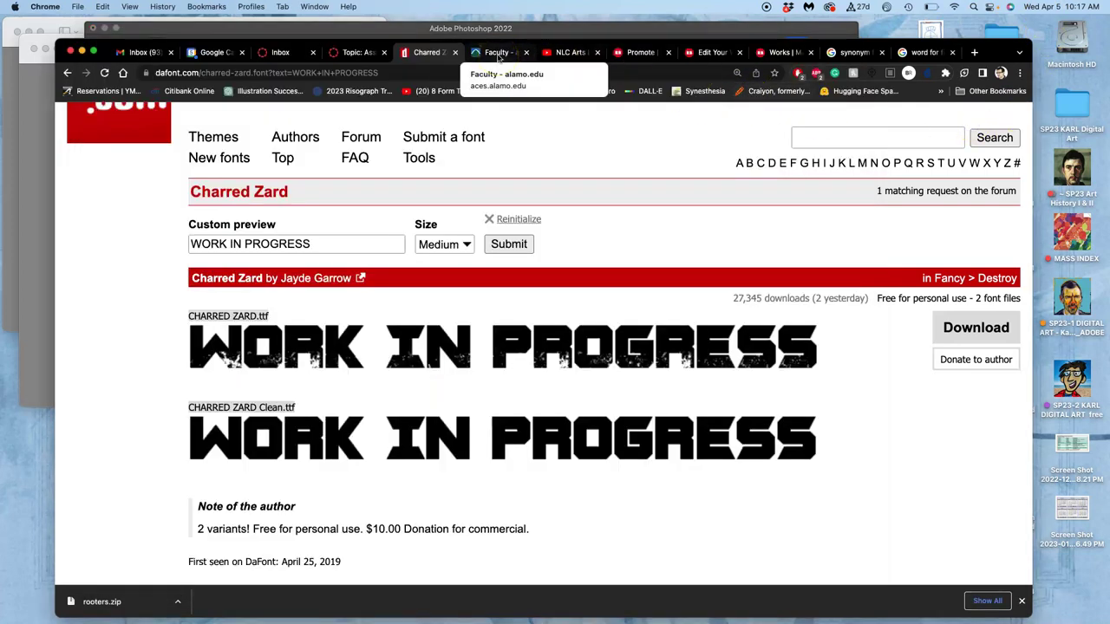
pyautogui.click(356, 52)
pyautogui.scroll(-1, 495, 263)
pyautogui.scroll(-15, 496, 264)
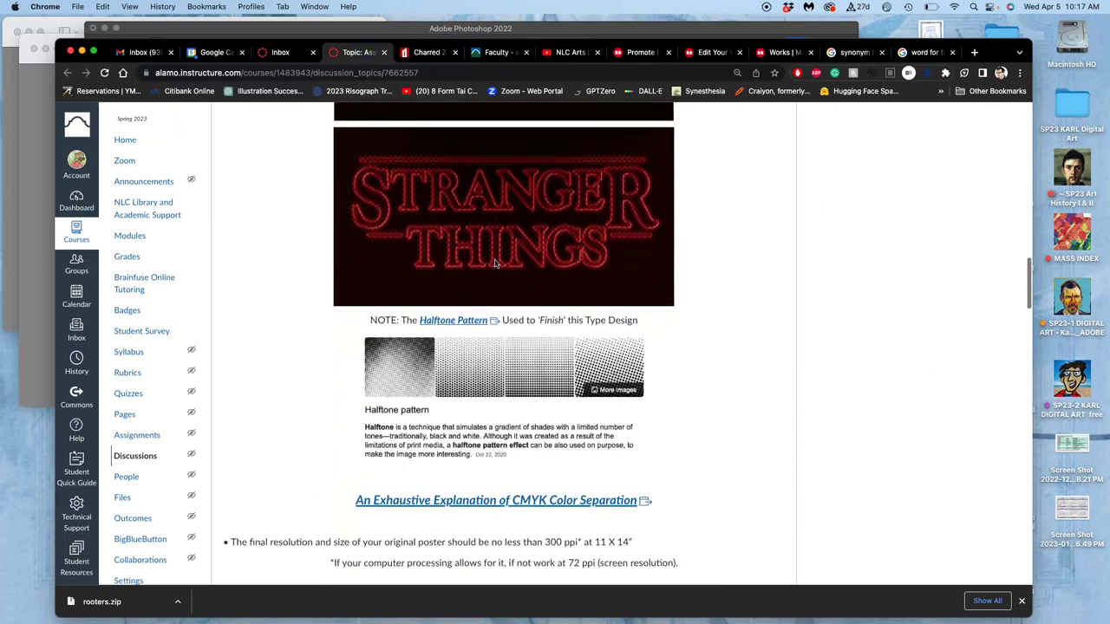
pyautogui.scroll(10, 495, 263)
pyautogui.scroll(3, 495, 264)
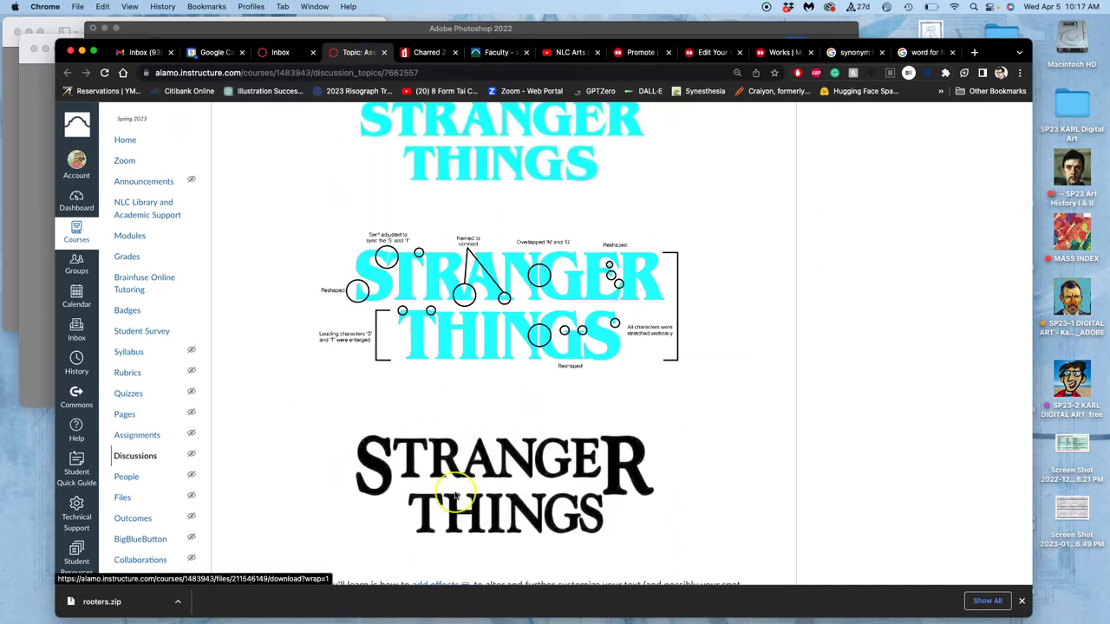
pyautogui.scroll(-4, 454, 495)
pyautogui.scroll(-10, 454, 495)
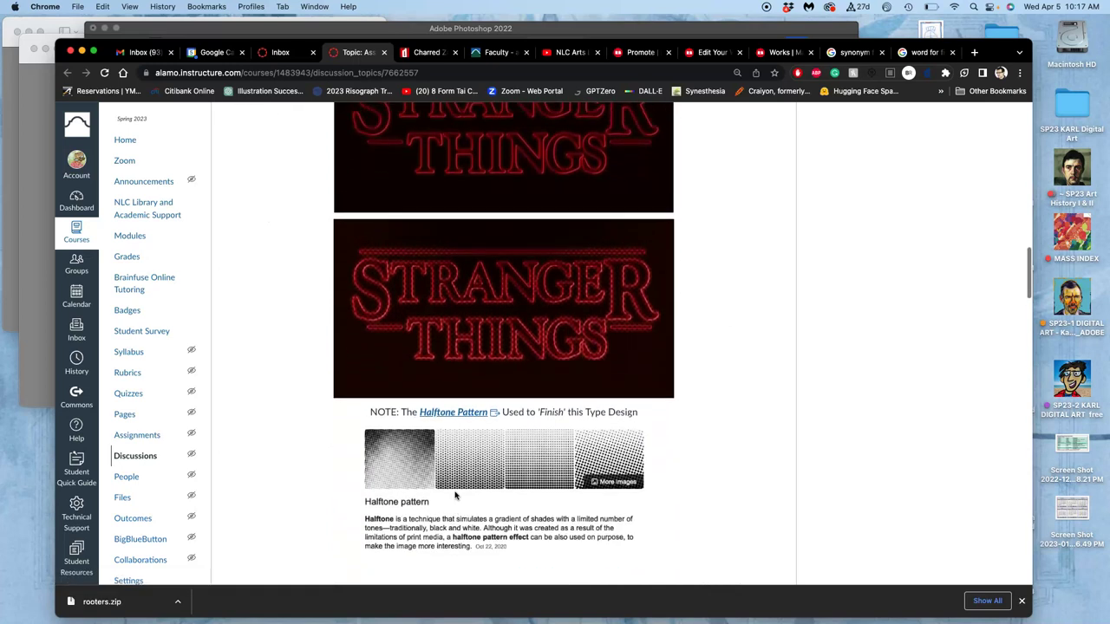
# Step: Examine the Inspiration section's poster process images, Guilty Party type designs and illustrated film posters
pyautogui.scroll(-10, 454, 495)
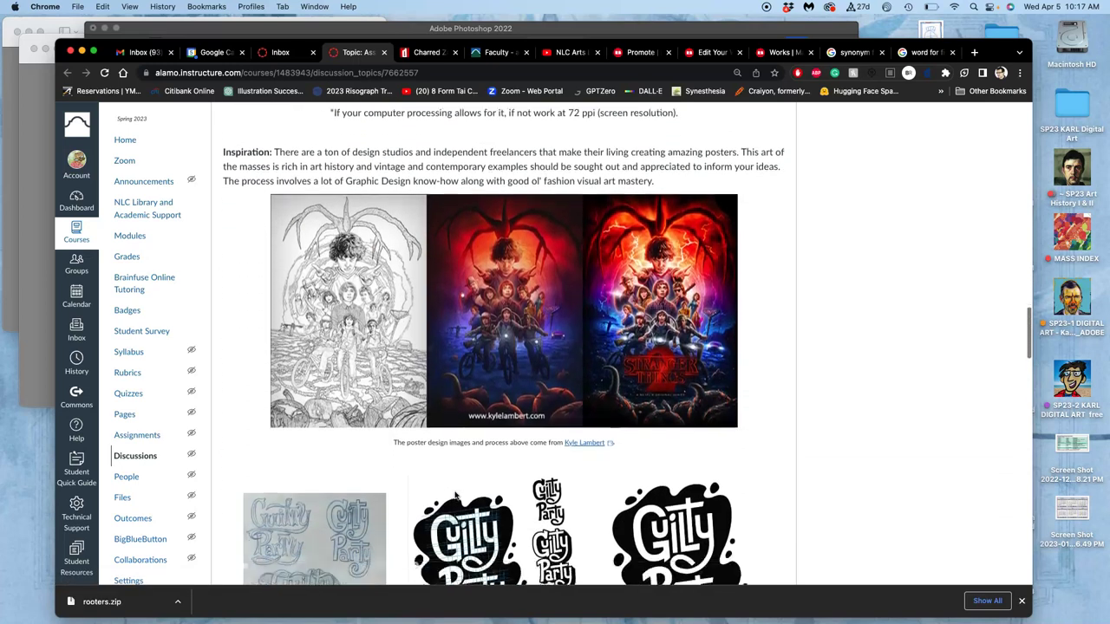
pyautogui.scroll(-2, 455, 496)
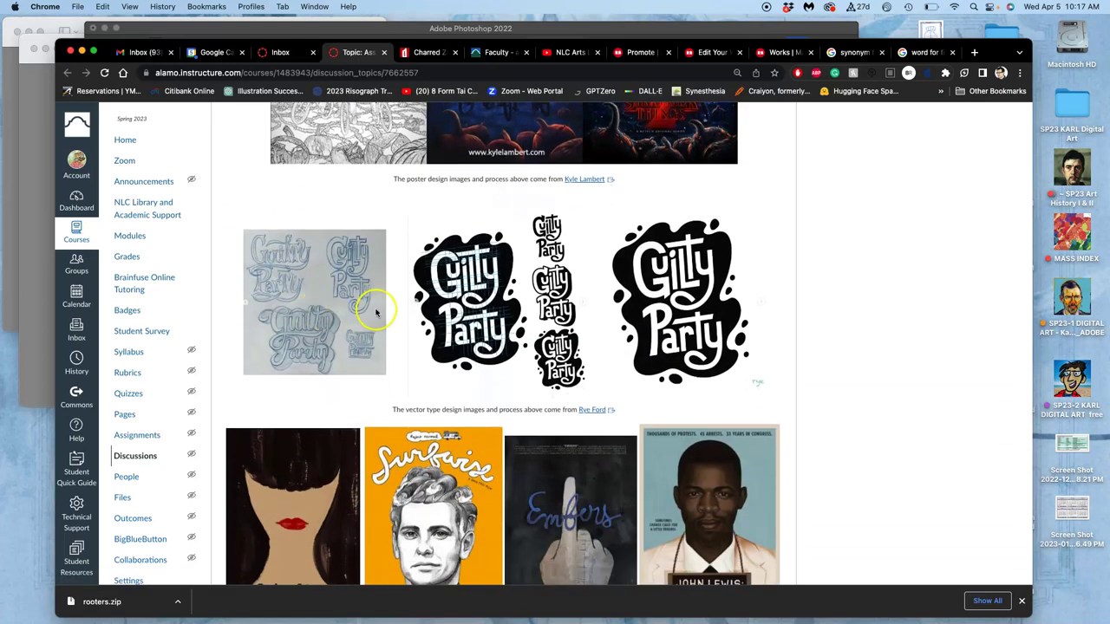
pyautogui.scroll(-1, 436, 299)
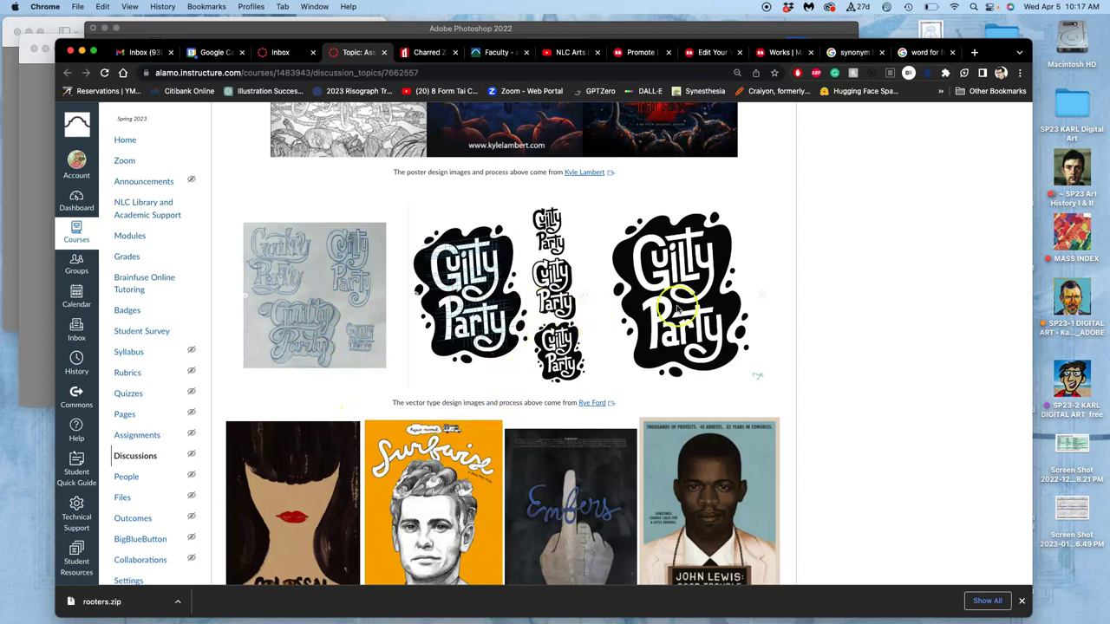
pyautogui.scroll(-5, 676, 336)
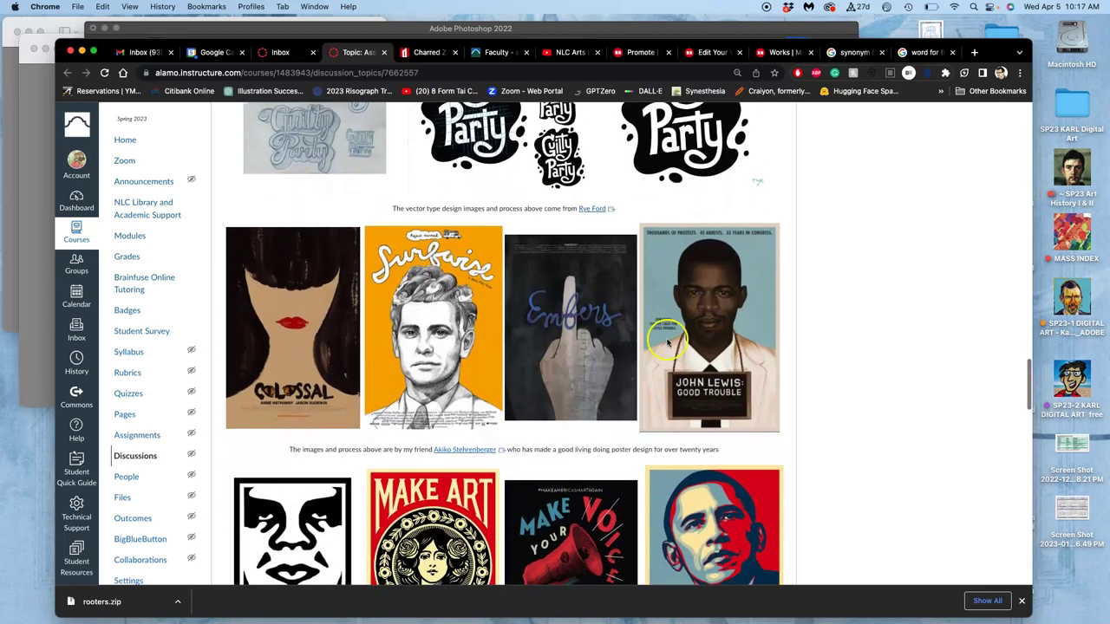
# Step: Open the linked website of the Colossal and Surfwise poster designer in a new tab, and return to the assignment page
pyautogui.click(466, 450)
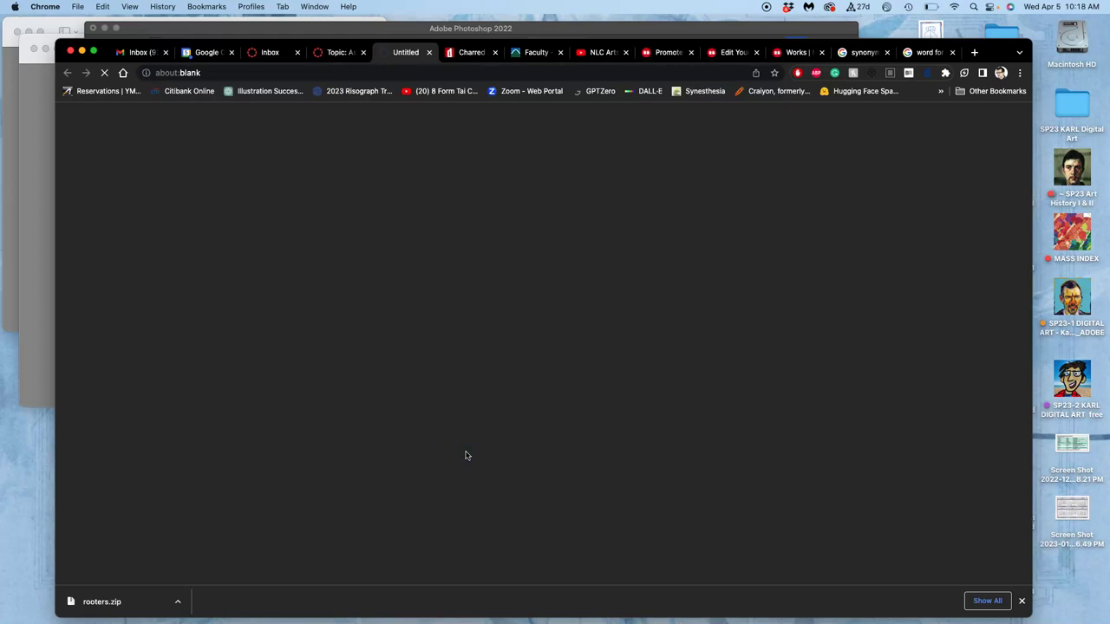
pyautogui.click(338, 53)
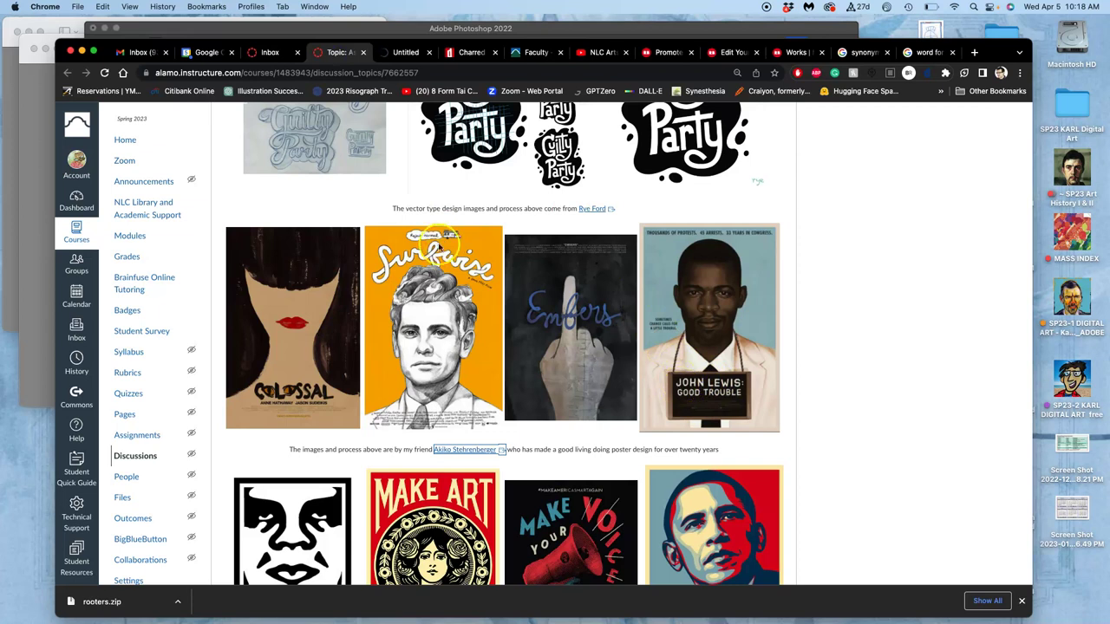
pyautogui.click(406, 53)
pyautogui.click(339, 52)
pyautogui.click(473, 277)
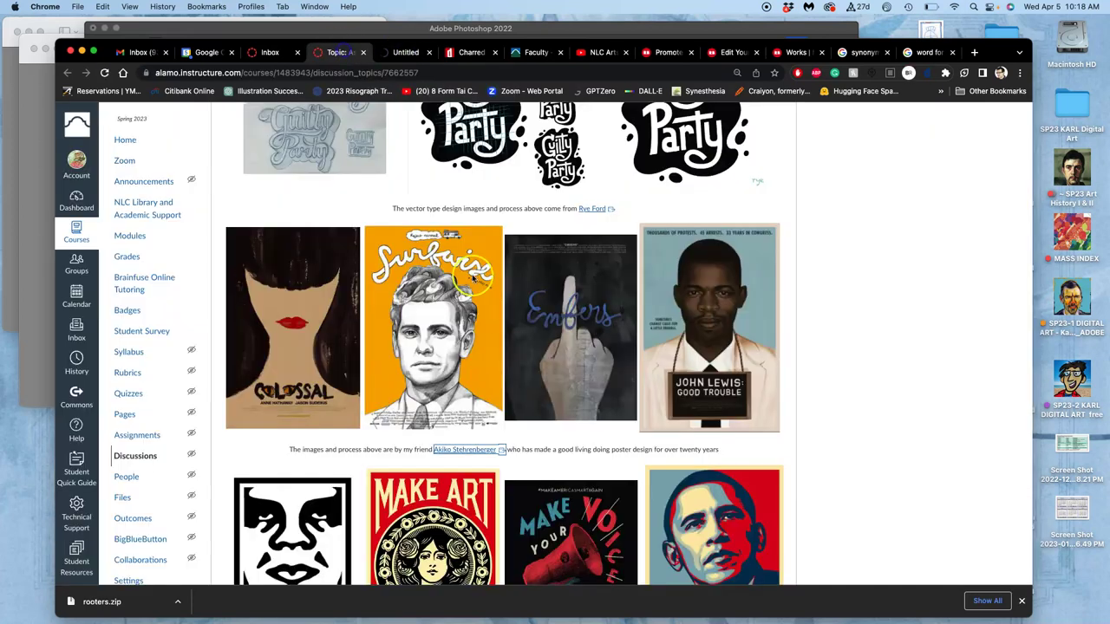
# Step: Compare the Obey, Make Art Not War and Hope posters with the film posters above them for text and image integration
pyautogui.scroll(-6, 486, 294)
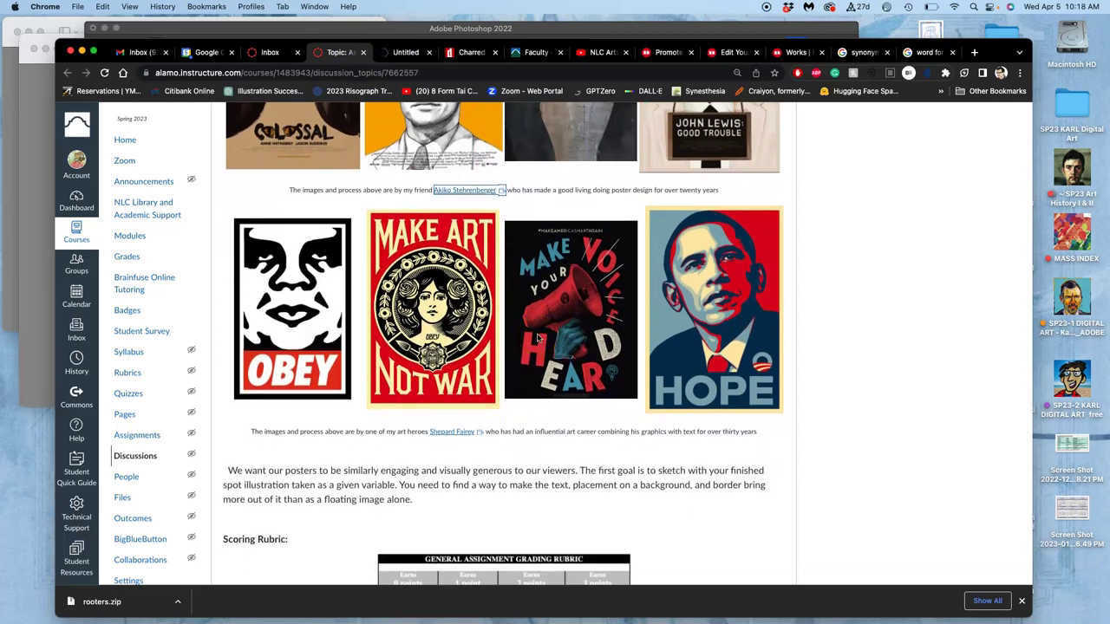
pyautogui.scroll(5, 537, 338)
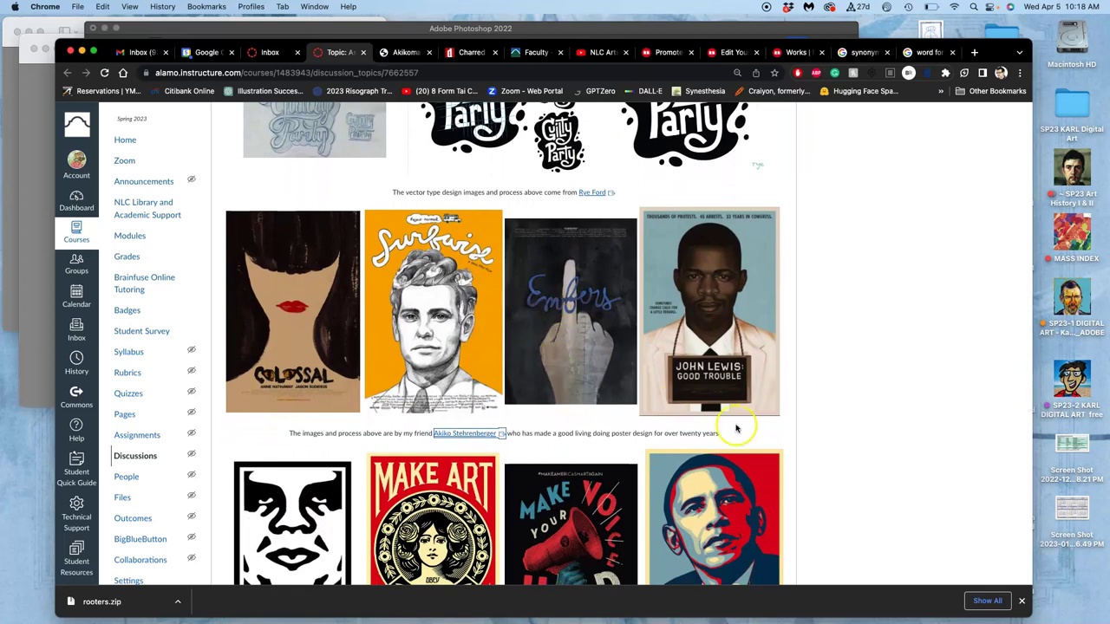
pyautogui.click(778, 426)
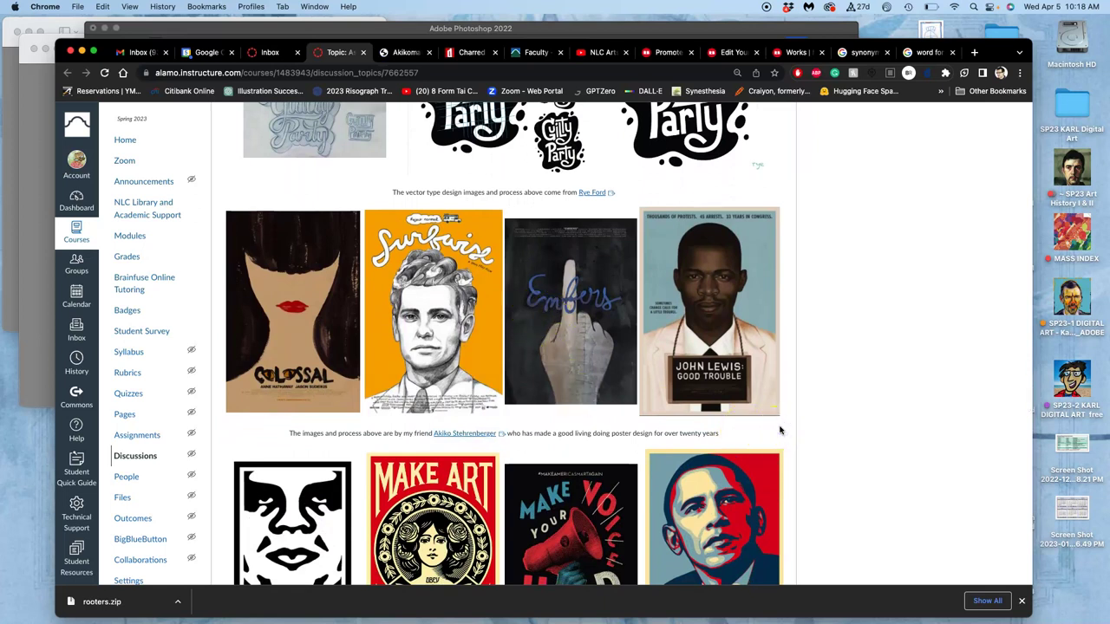